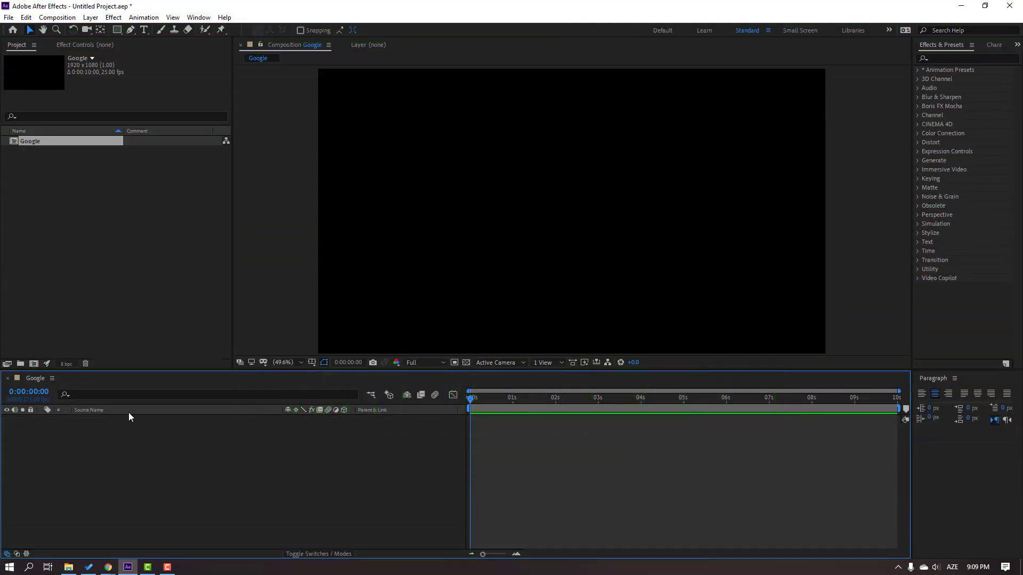
# Step: Create a new solid layer named BG in the Google composition
pyautogui.rightClick(136, 455)
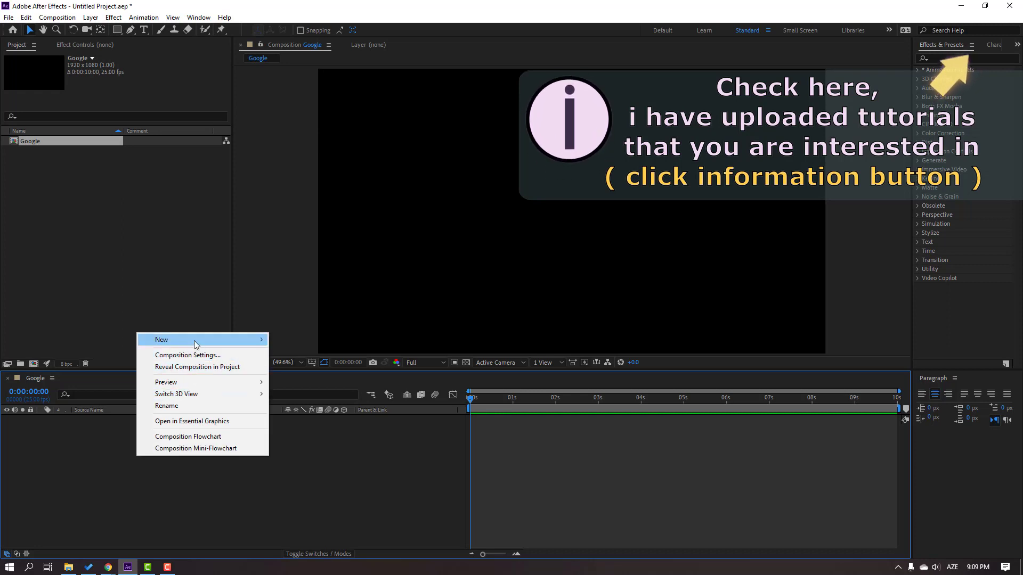
pyautogui.moveTo(195, 341)
pyautogui.click(315, 364)
pyautogui.write('BG')
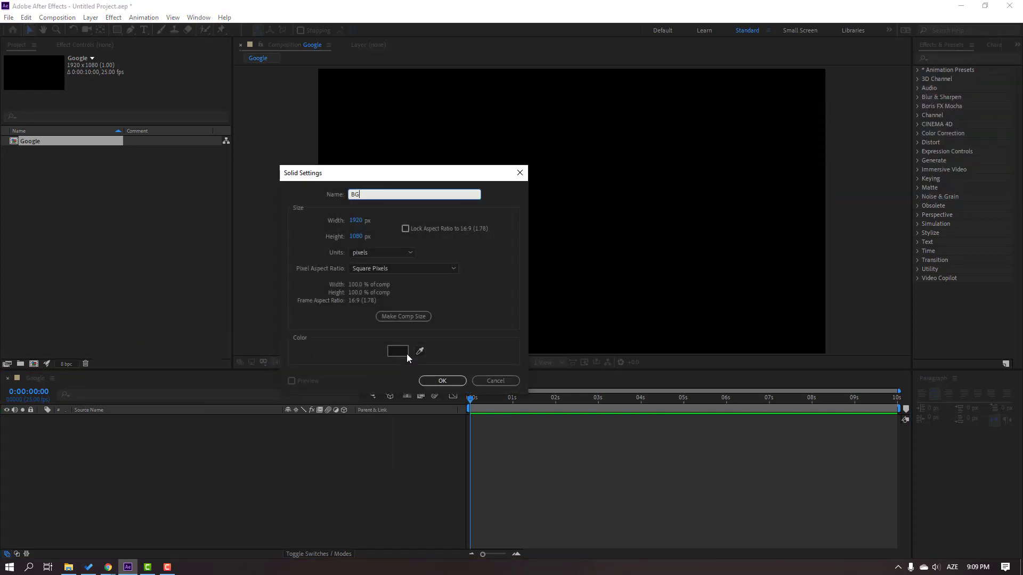
pyautogui.click(442, 380)
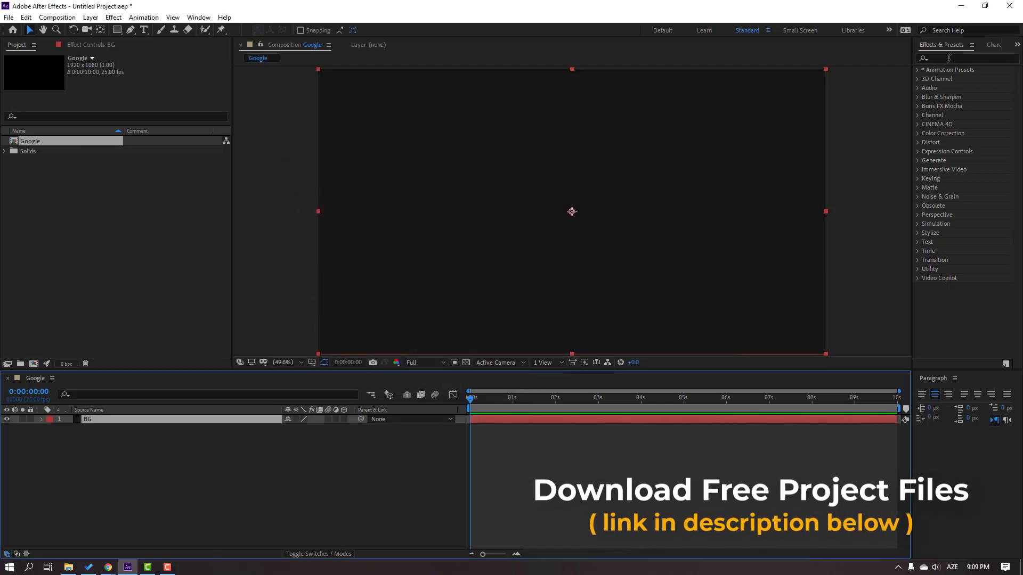
# Step: Apply a Fill effect to BG and set its colour to near-white F7F7F7
pyautogui.click(948, 58)
pyautogui.write('fill')
pyautogui.moveTo(953, 124); pyautogui.dragTo(89, 422)
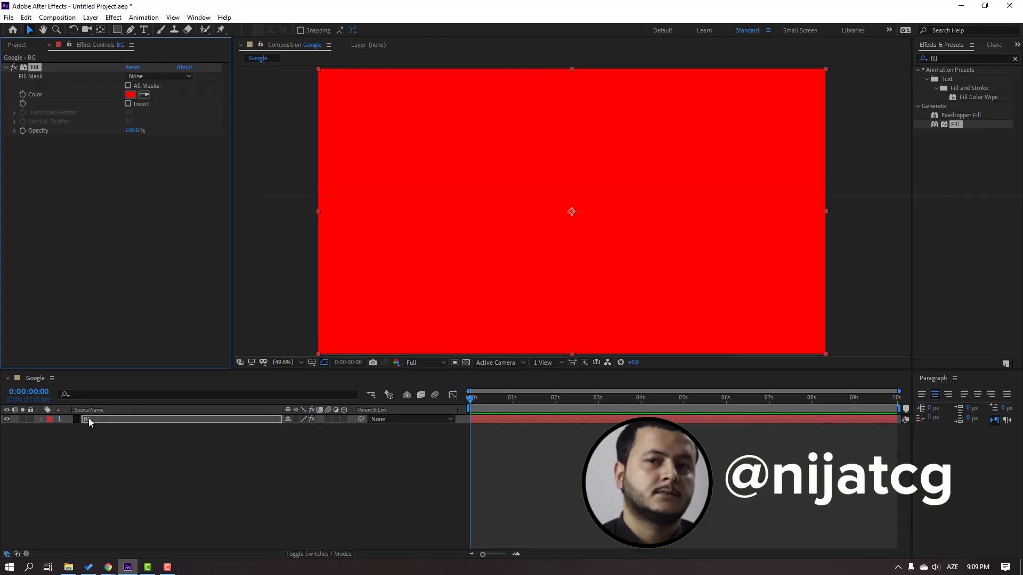
pyautogui.click(132, 96)
pyautogui.click(308, 388)
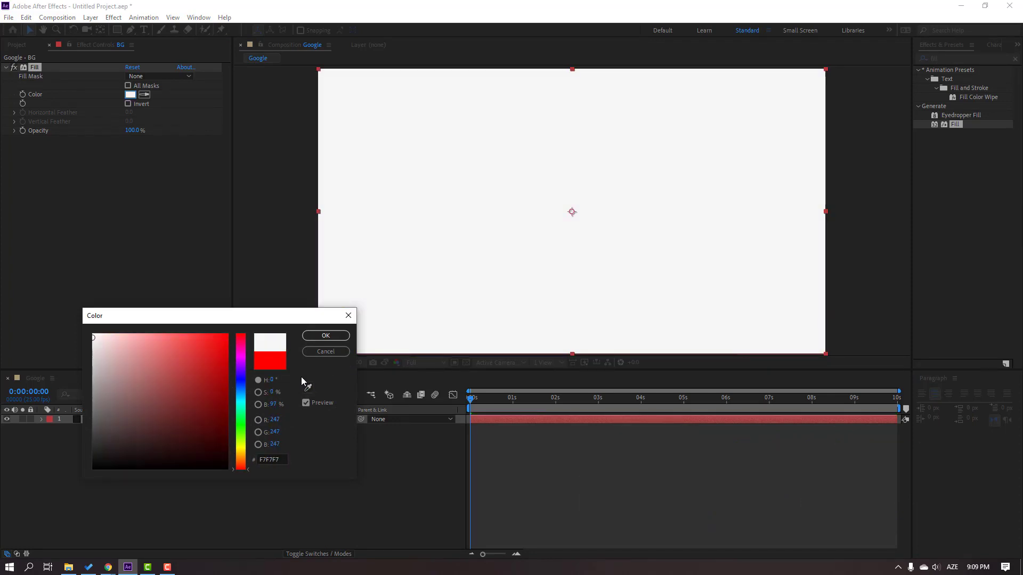
pyautogui.click(281, 461)
pyautogui.click(326, 336)
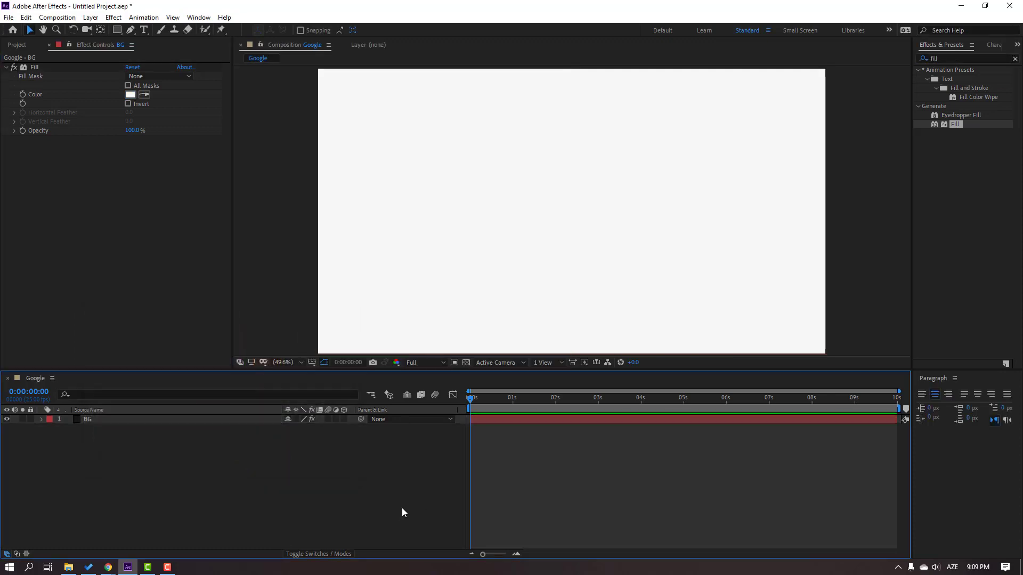
# Step: Lock the BG layer and draw a tall rounded rectangle near the frame centre
pyautogui.click(30, 420)
pyautogui.moveTo(117, 30); pyautogui.dragTo(195, 43)
pyautogui.moveTo(515, 109); pyautogui.dragTo(582, 284)
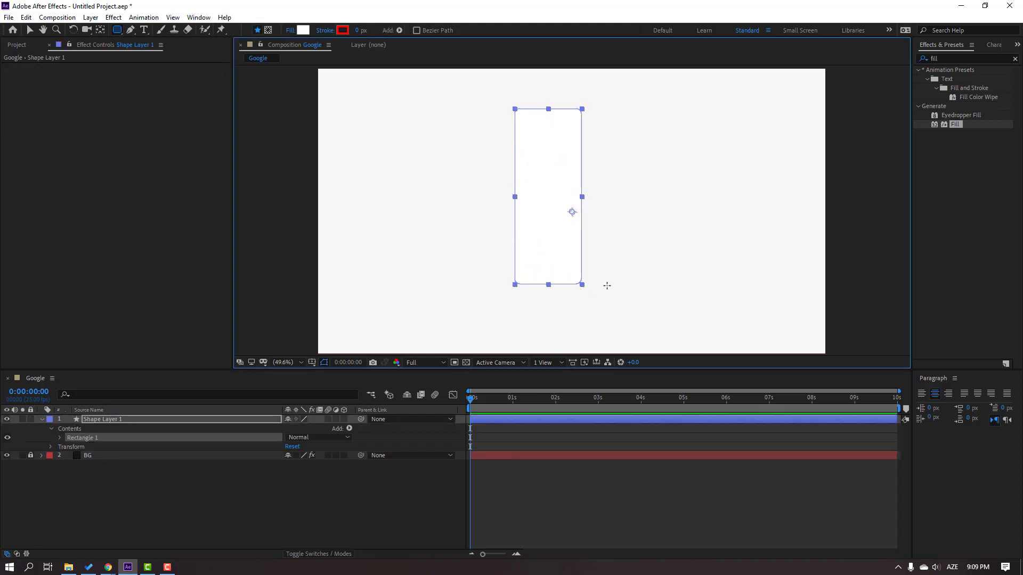
pyautogui.click(30, 29)
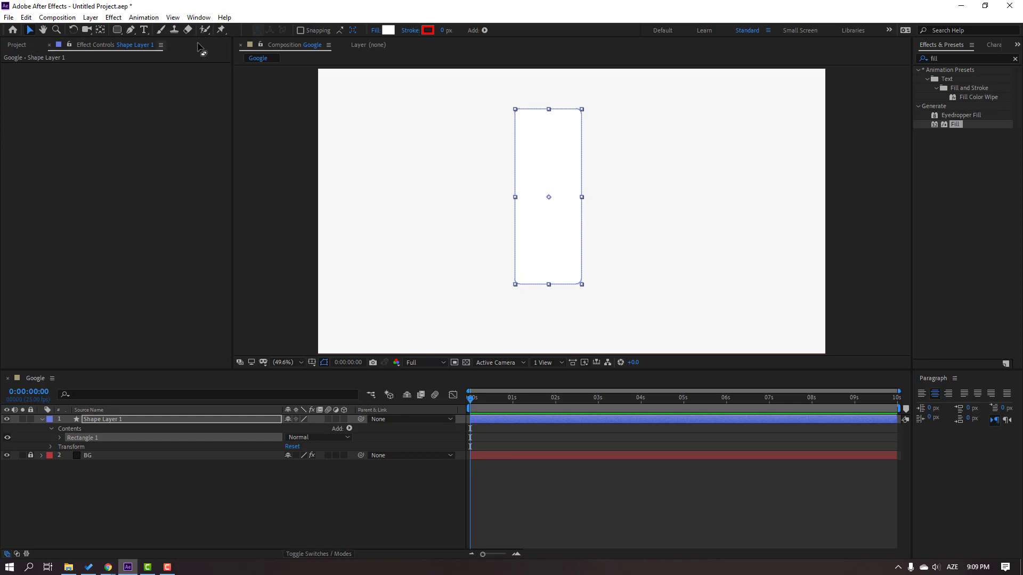
# Step: Set the rectangle's stroke to None and its fill to yellow FABD00
pyautogui.click(410, 30)
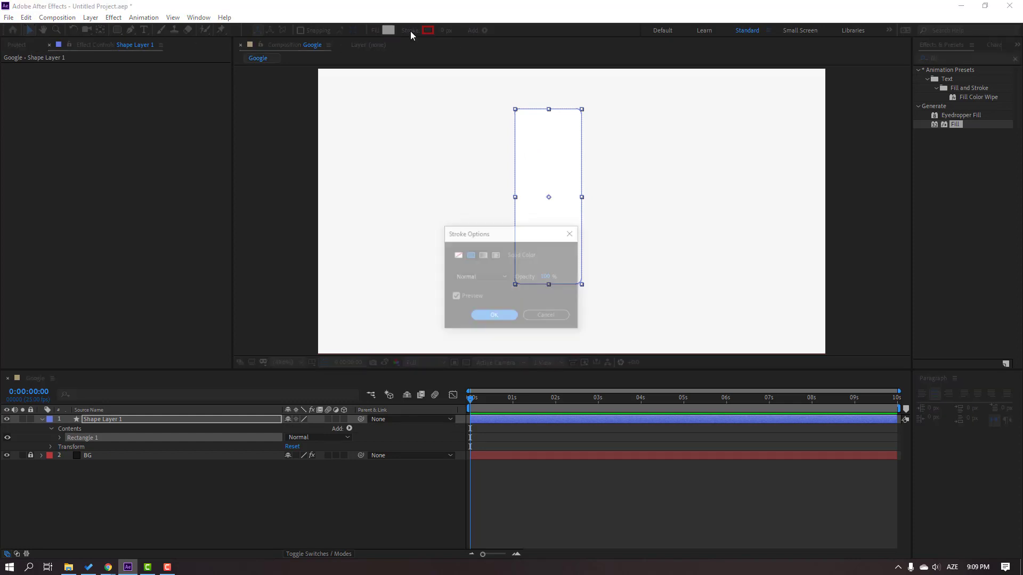
pyautogui.click(458, 255)
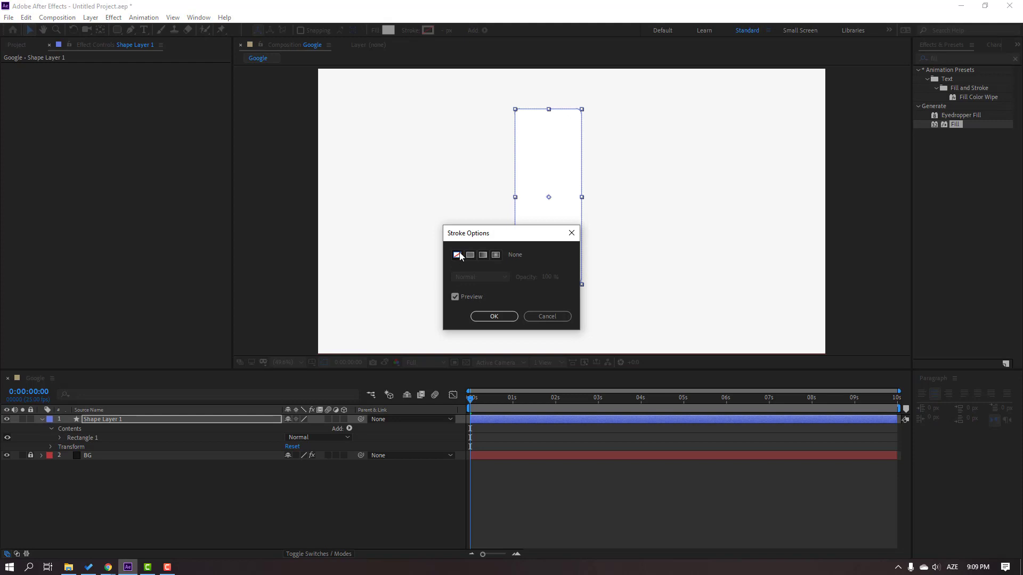
pyautogui.click(500, 317)
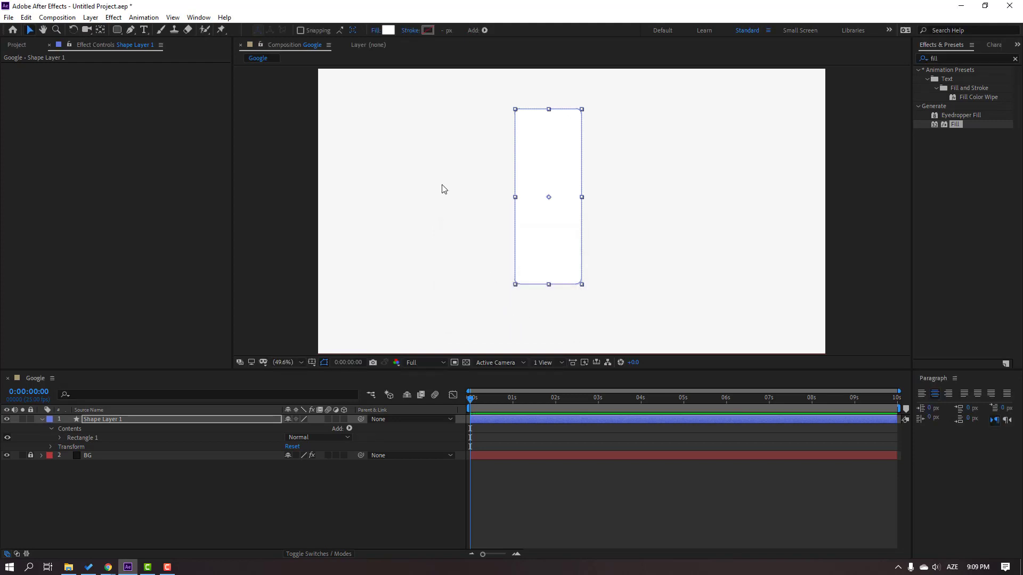
pyautogui.click(387, 31)
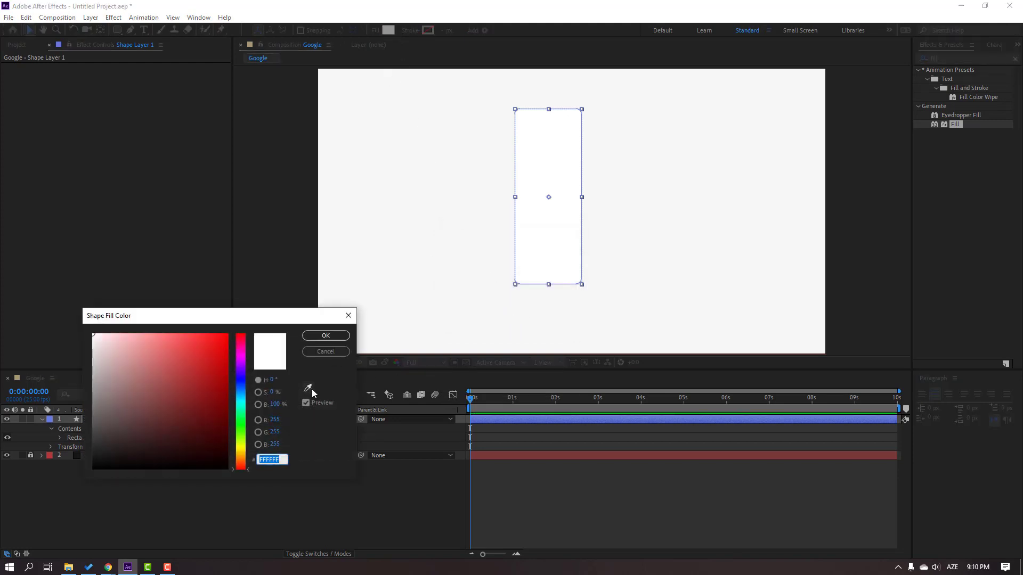
pyautogui.write('FABD00')
pyautogui.click(756, 279)
pyautogui.click(320, 336)
pyautogui.click(41, 420)
pyautogui.click(105, 421)
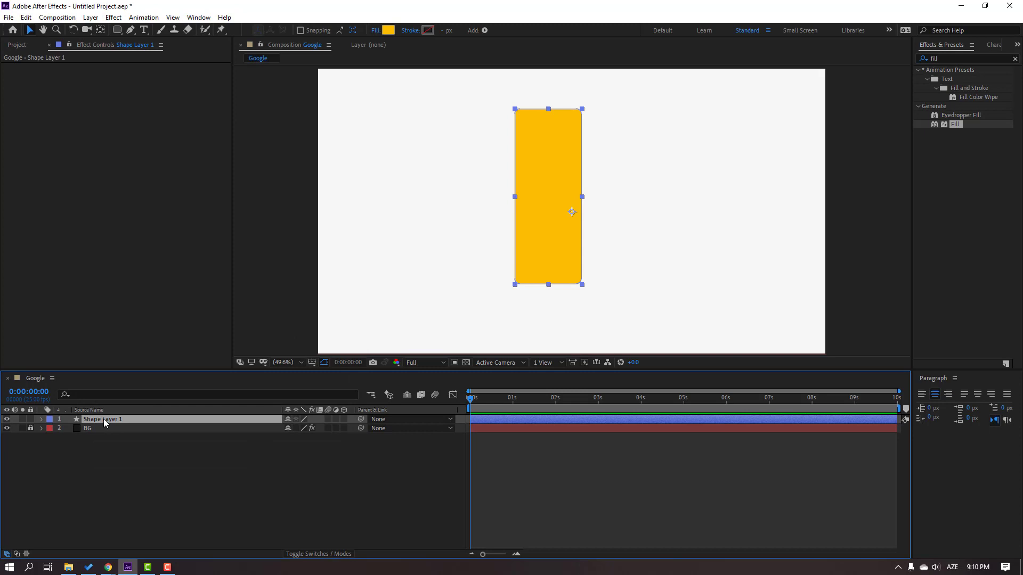
# Step: Rename Shape Layer 1 to 'yellow'
pyautogui.press('Return')
pyautogui.write('ye')
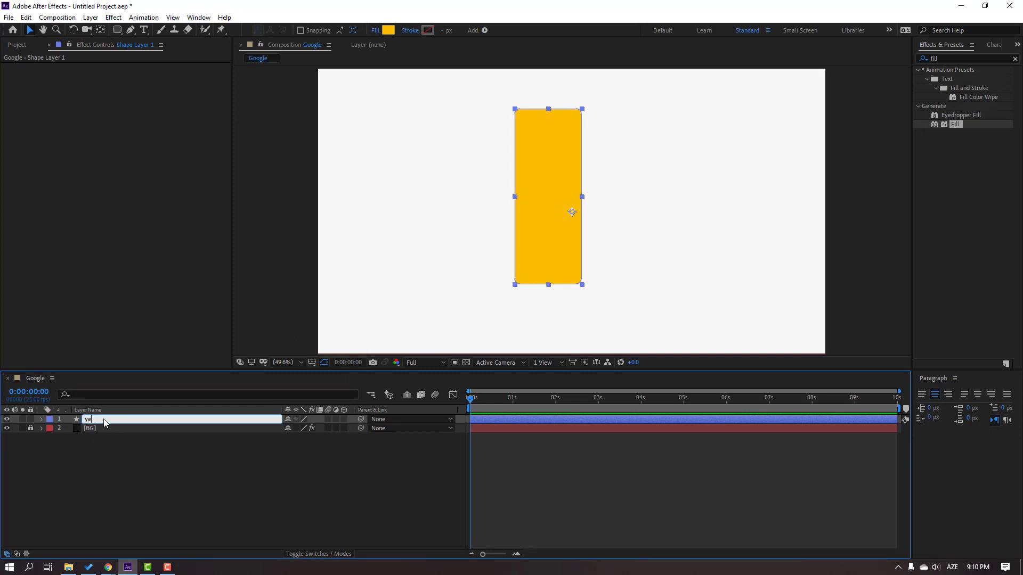
pyautogui.write('llow')
pyautogui.click(108, 465)
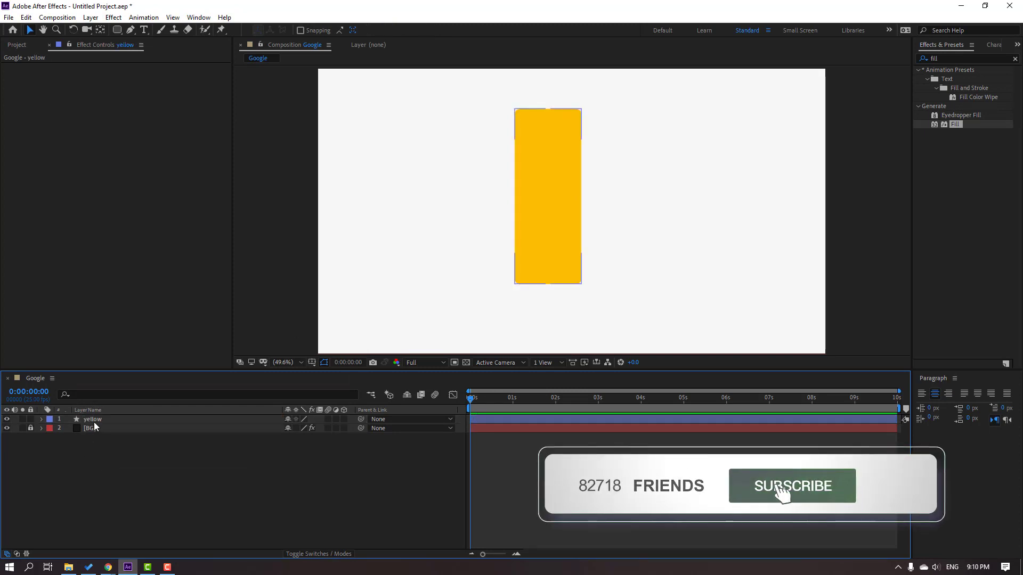
pyautogui.click(93, 422)
# Step: Raise the Rectangle Path's Roundness to about 197, turning it into a pill
pyautogui.click(41, 420)
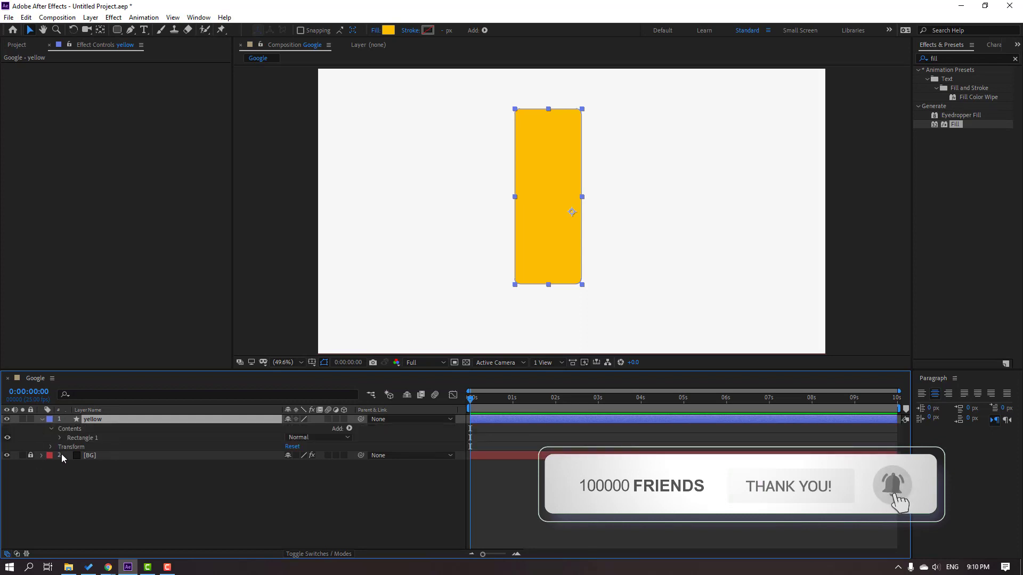
pyautogui.click(59, 437)
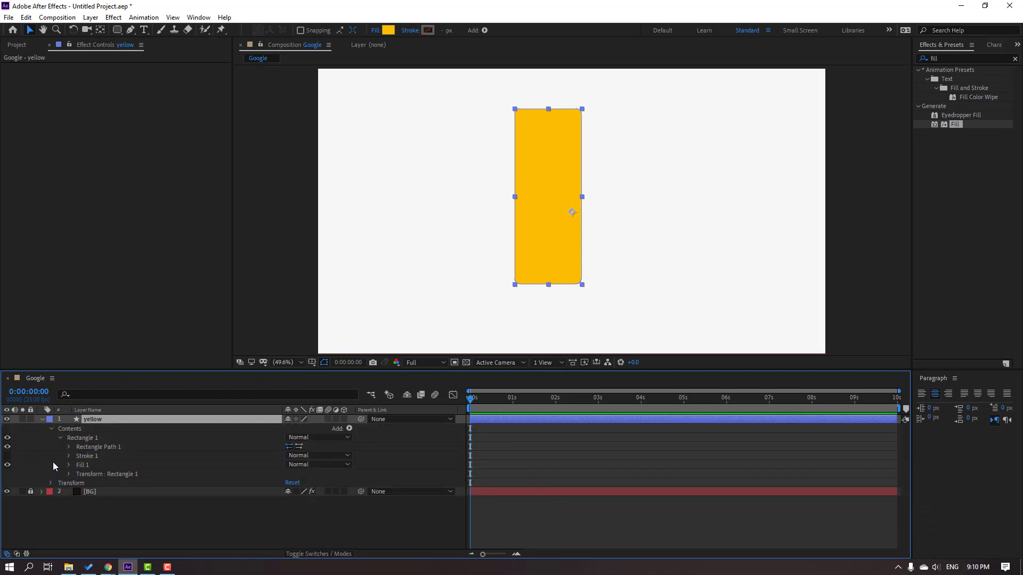
pyautogui.click(69, 447)
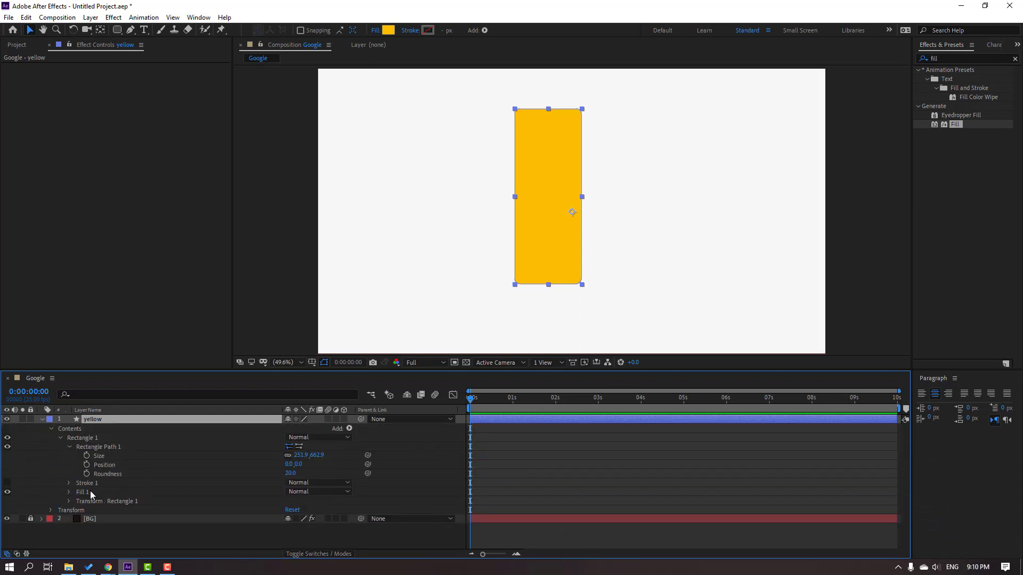
pyautogui.moveTo(289, 477); pyautogui.dragTo(377, 470)
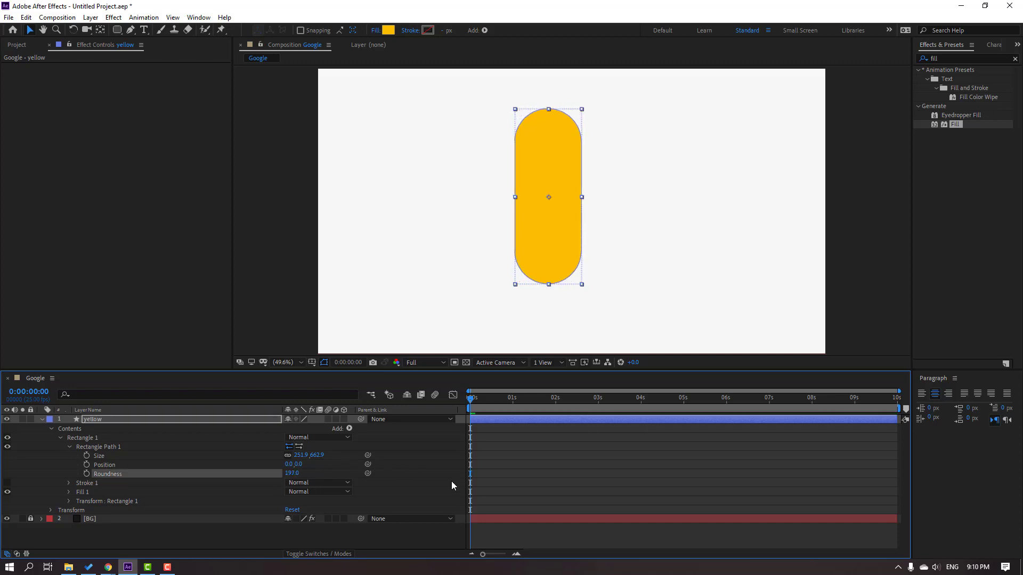
pyautogui.click(517, 485)
pyautogui.press('u')
pyautogui.click(95, 423)
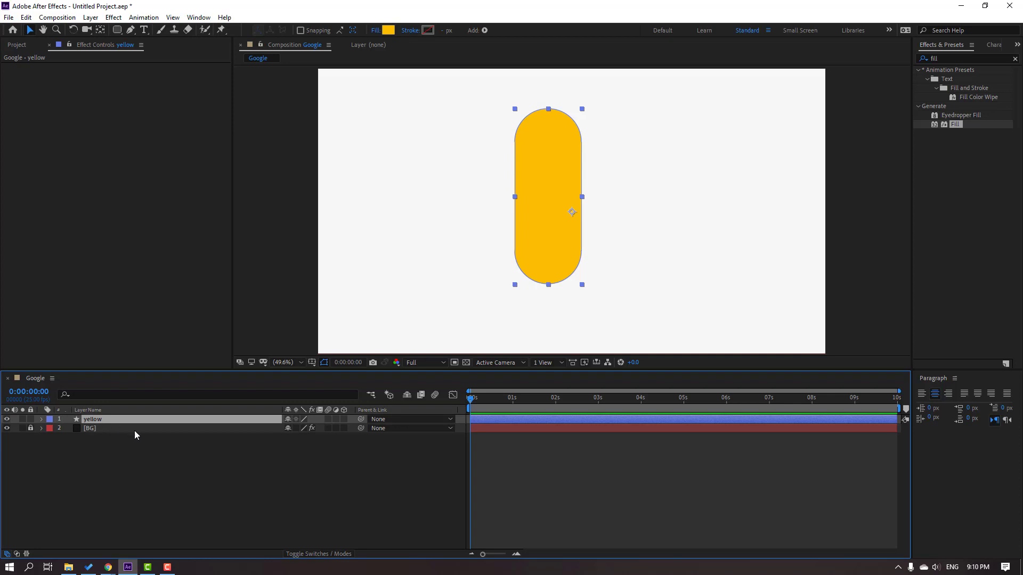
# Step: Duplicate the yellow pill as yellow 2 and reveal its rectangle size and roundness
pyautogui.hotkey('ctrl', 'd')
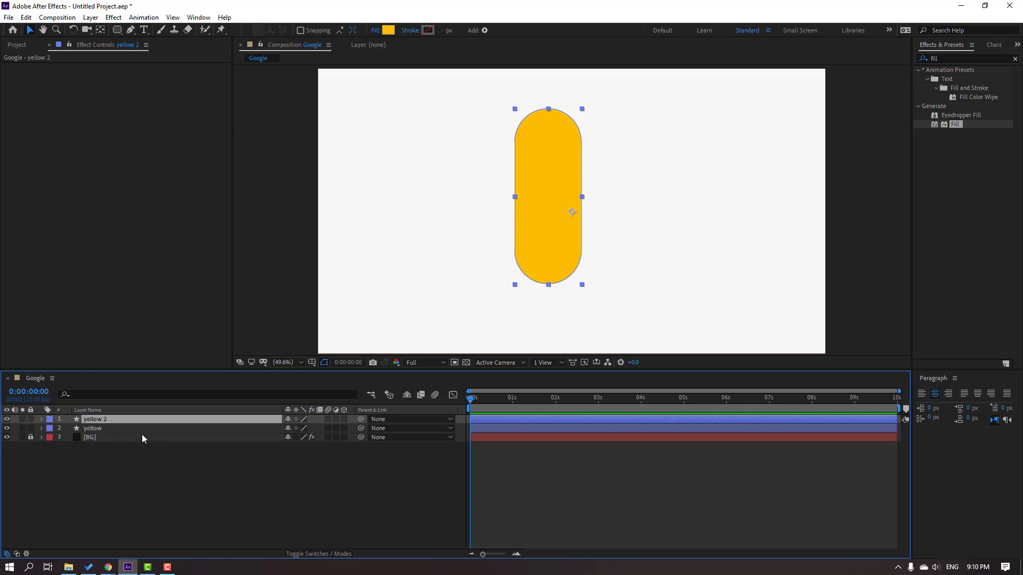
pyautogui.click(42, 419)
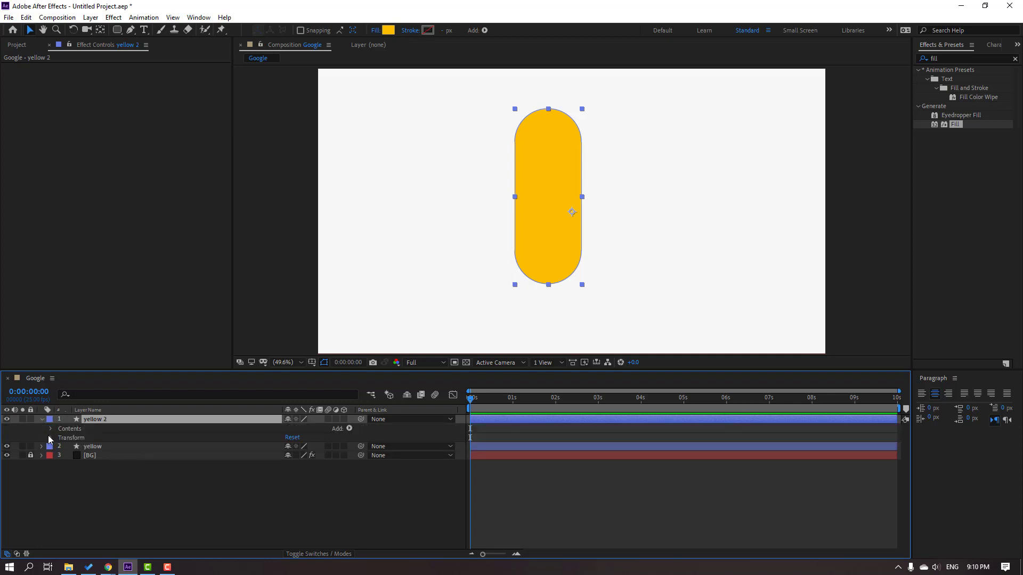
pyautogui.click(51, 438)
pyautogui.click(52, 437)
pyautogui.click(51, 429)
pyautogui.click(59, 438)
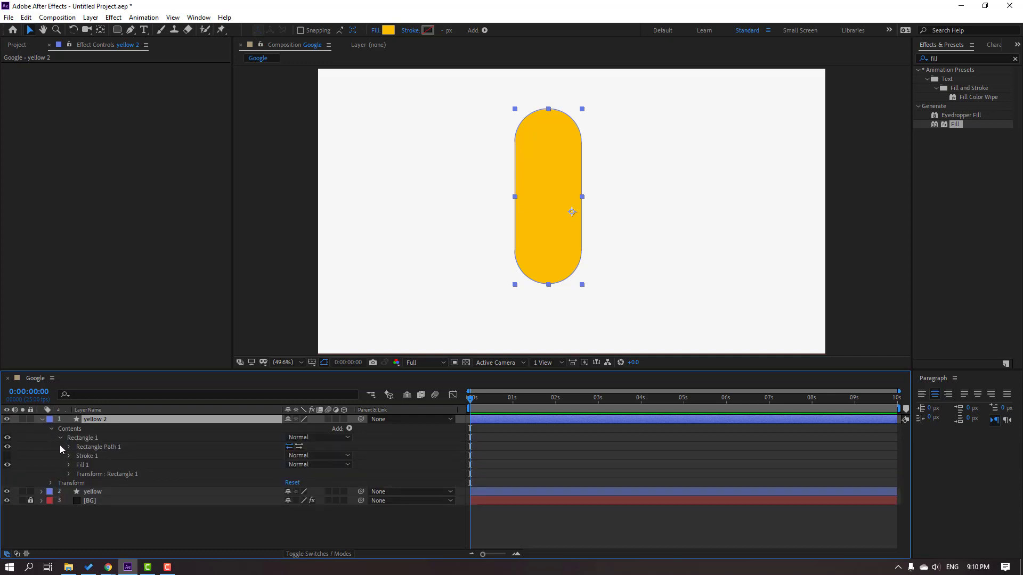
pyautogui.click(69, 447)
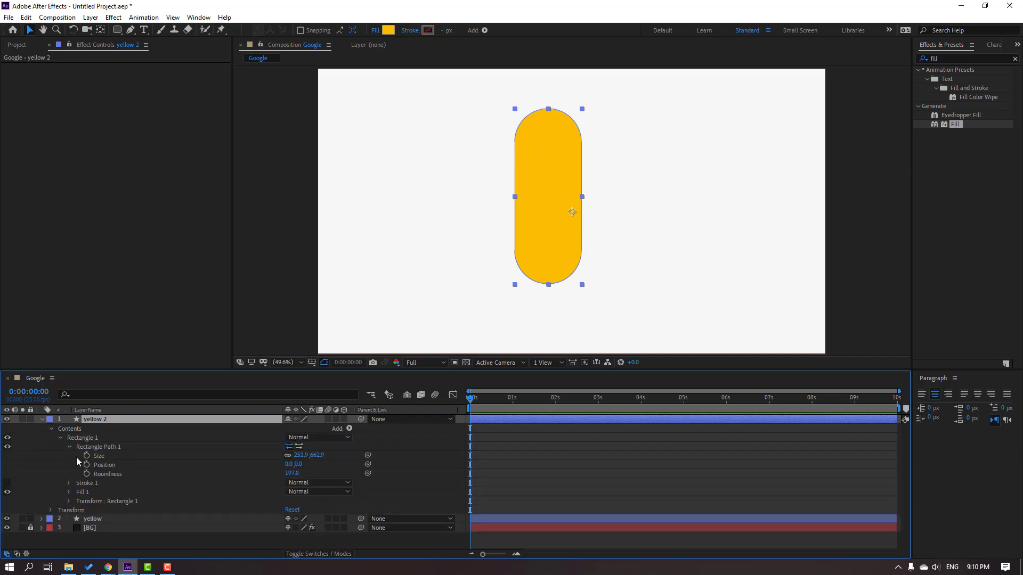
pyautogui.moveTo(292, 473); pyautogui.dragTo(298, 474)
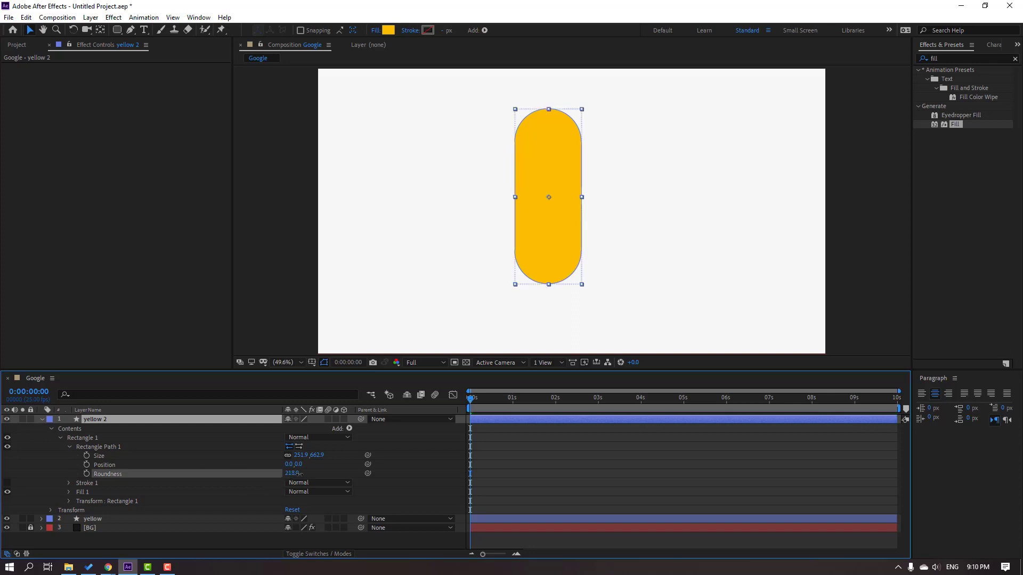
pyautogui.press('Return')
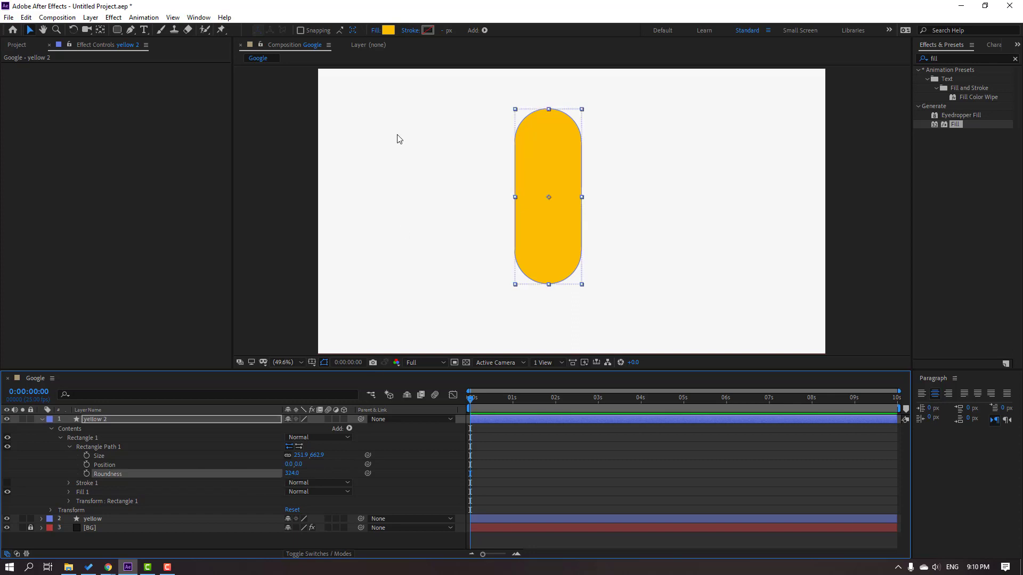
# Step: Change yellow 2's fill colour to green 30A951
pyautogui.click(388, 31)
pyautogui.click(307, 388)
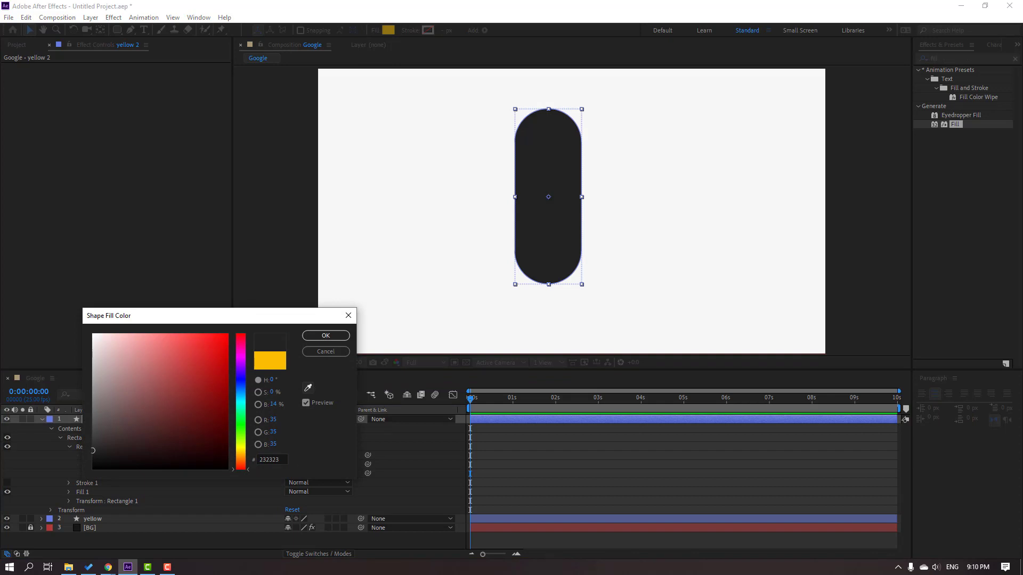
pyautogui.click(106, 569)
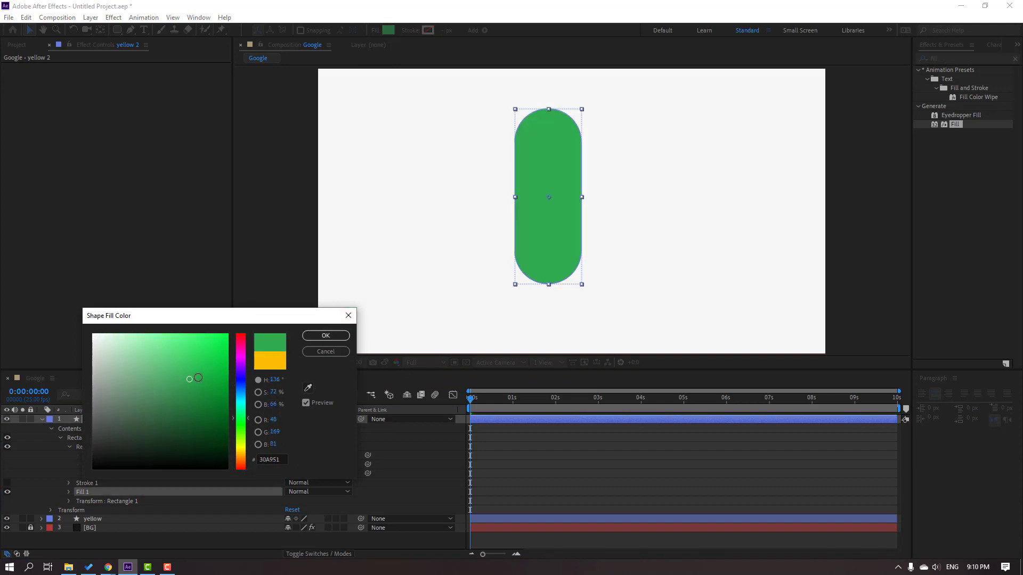
pyautogui.click(280, 459)
pyautogui.click(318, 340)
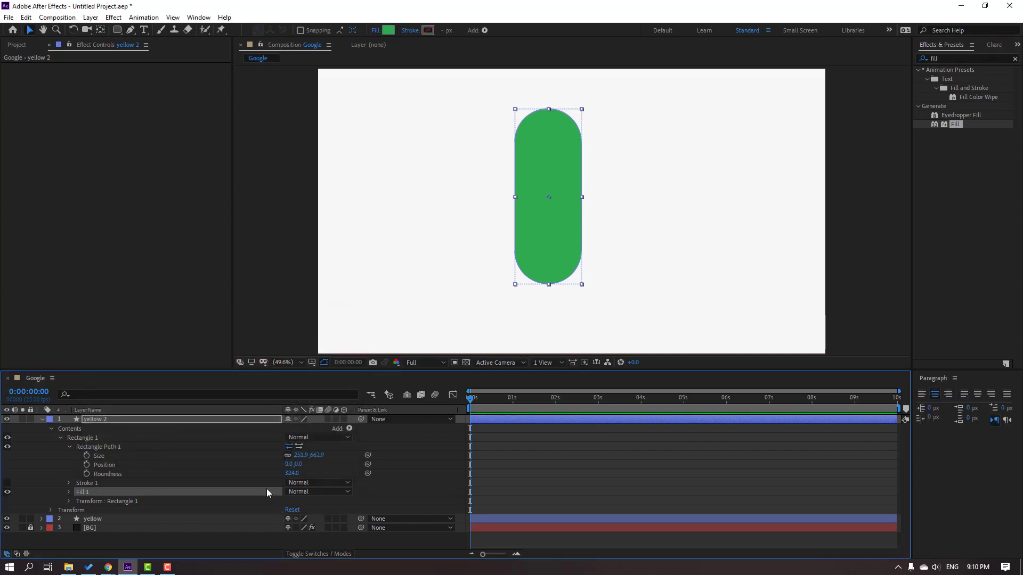
# Step: Unlink the rectangle size and set it to 251.9 by 244.9
pyautogui.click(288, 455)
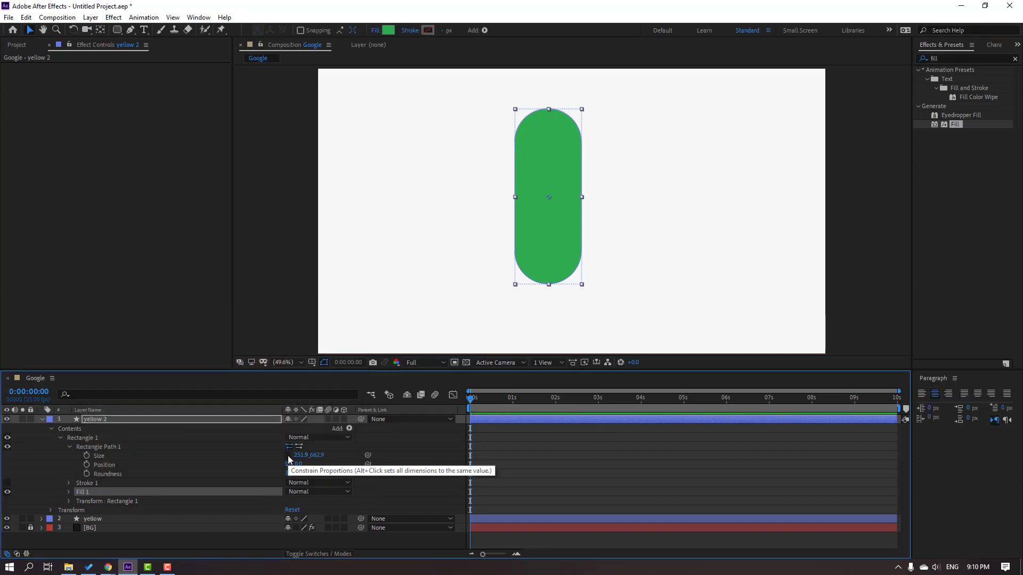
pyautogui.moveTo(317, 456); pyautogui.dragTo(128, 483)
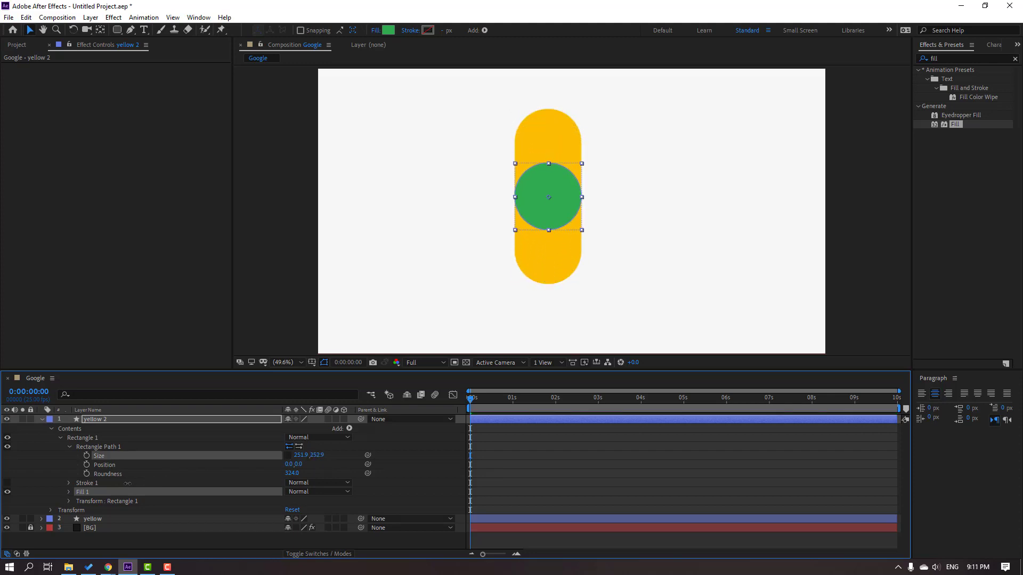
pyautogui.scroll(1, 567, 208)
pyautogui.scroll(2, 566, 207)
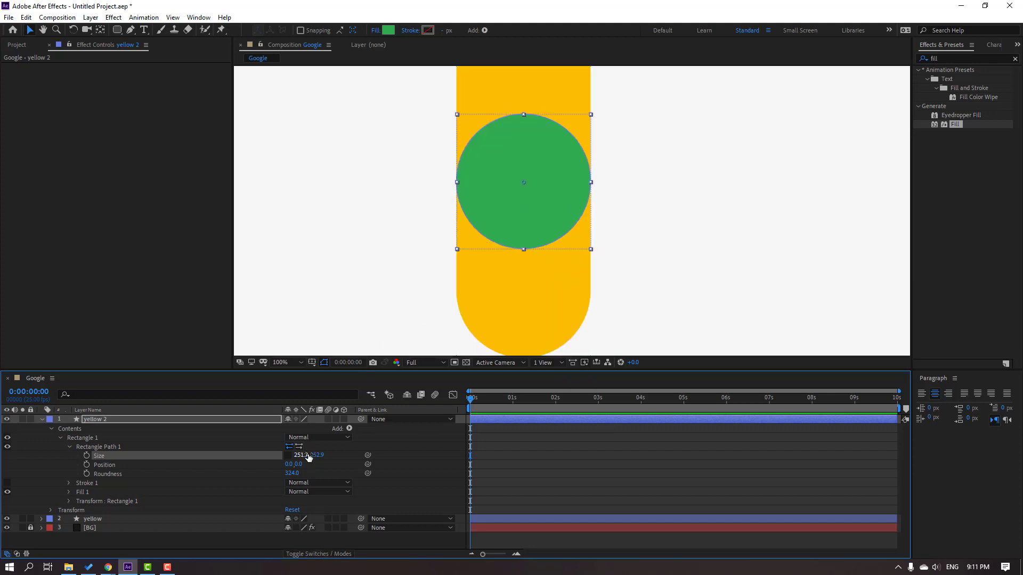
pyautogui.moveTo(302, 457); pyautogui.dragTo(307, 458)
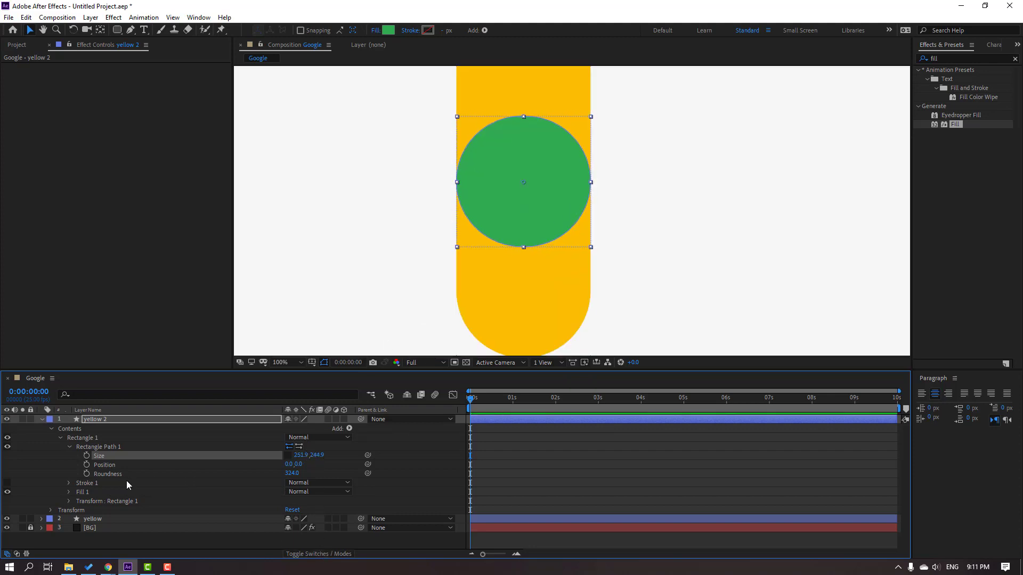
# Step: Set the green shape's Roundness to 200 so it becomes a circle
pyautogui.moveTo(293, 477); pyautogui.dragTo(358, 474)
pyautogui.moveTo(193, 475); pyautogui.dragTo(217, 484)
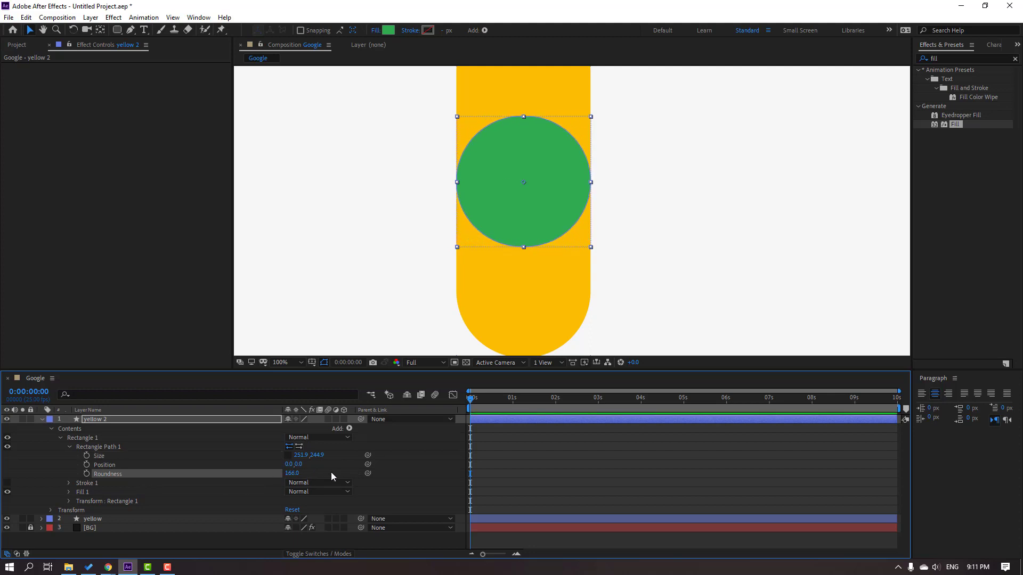
pyautogui.click(293, 474)
pyautogui.press('Return')
pyautogui.click(422, 488)
pyautogui.scroll(-3, 421, 271)
pyautogui.scroll(2, 427, 274)
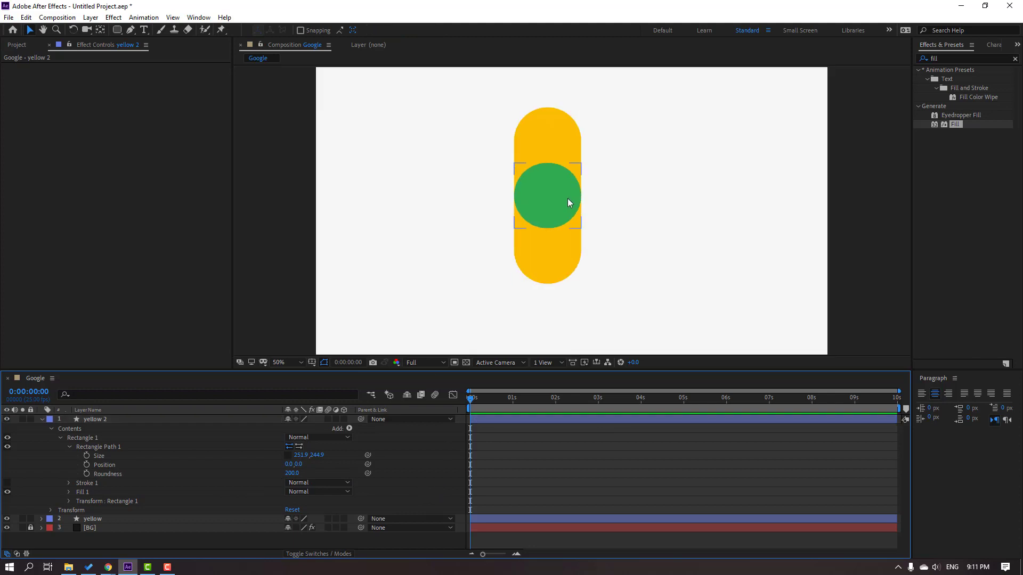
pyautogui.click(548, 209)
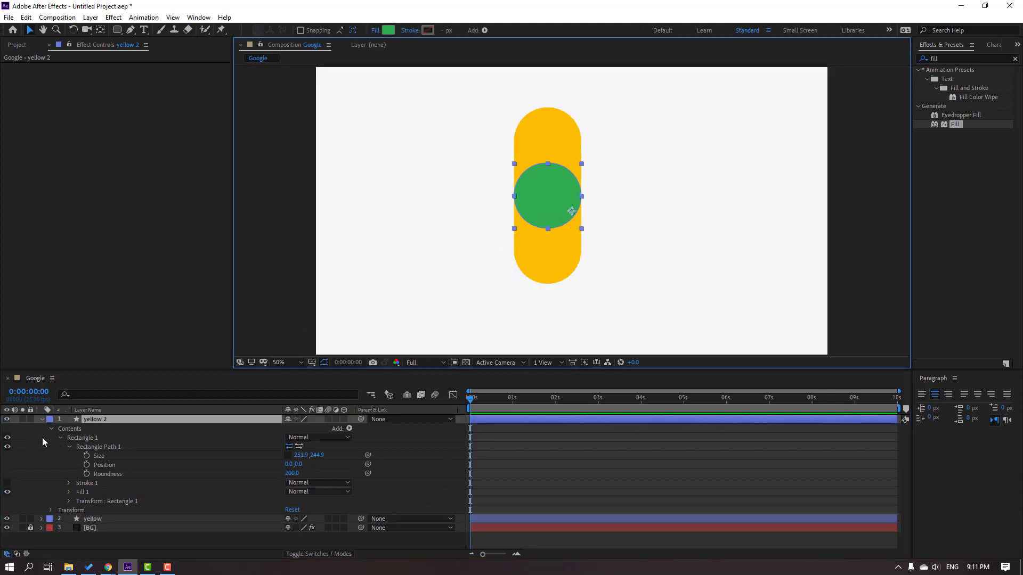
pyautogui.click(41, 420)
# Step: Rename the yellow 2 layer to 'green'
pyautogui.press('Return')
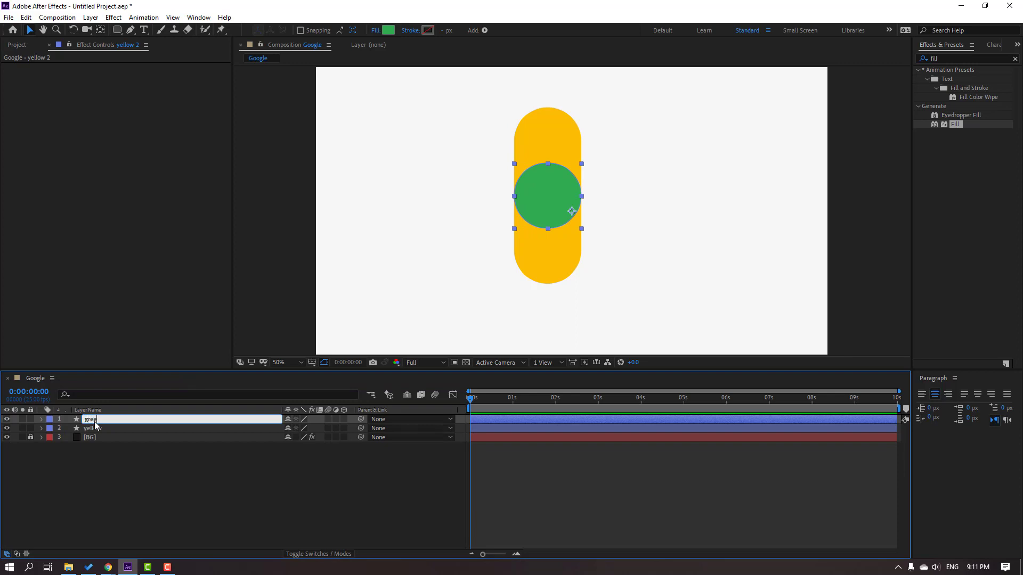
pyautogui.write('green')
pyautogui.press('Return')
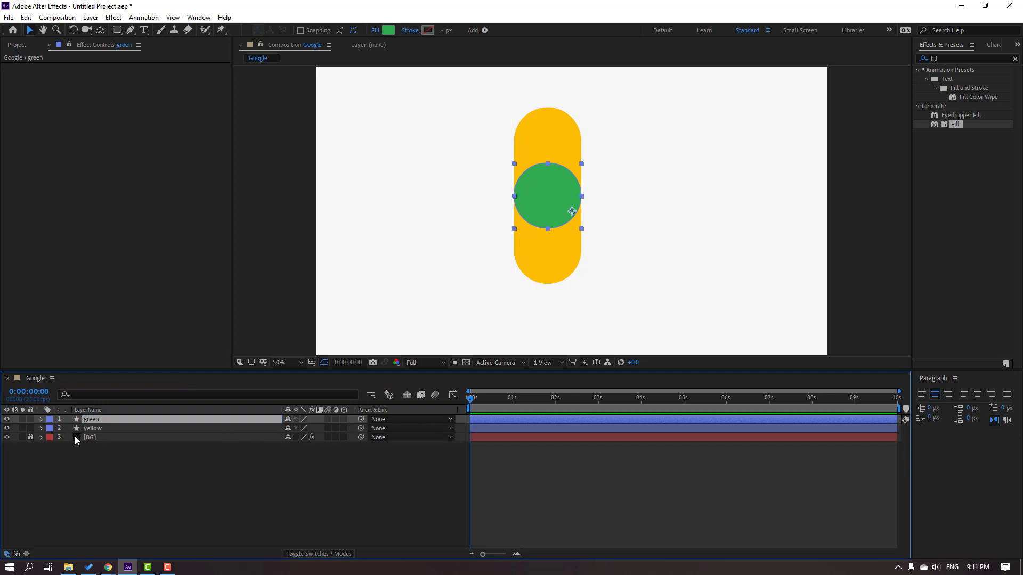
# Step: Move the green circle up to Position 960,337, capping the pill's top
pyautogui.press('p')
pyautogui.press('.')
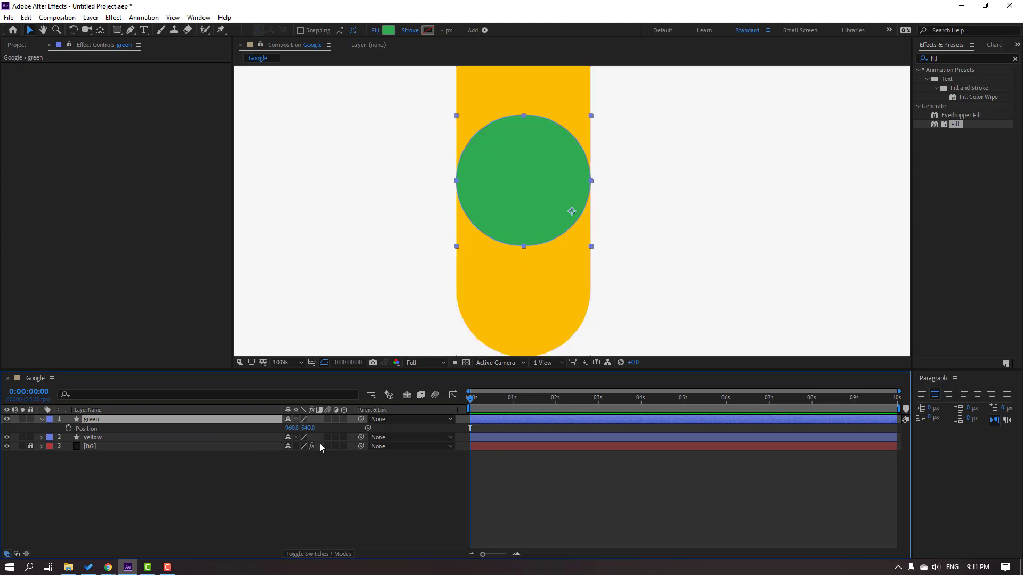
pyautogui.moveTo(308, 428); pyautogui.dragTo(229, 440)
pyautogui.press(',')
pyautogui.click(174, 484)
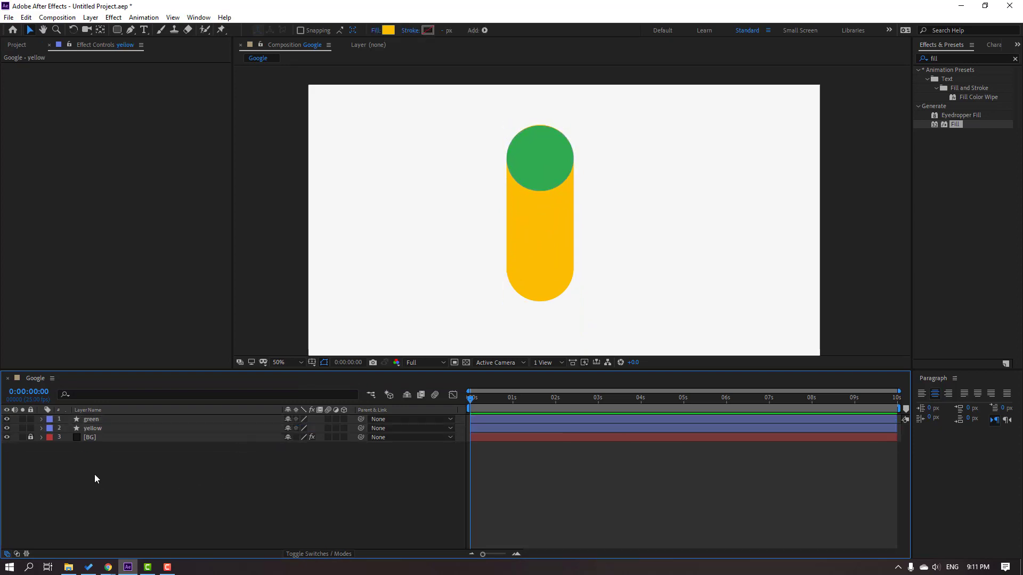
# Step: Duplicate the yellow pill and nudge the copy to the right
pyautogui.click(90, 430)
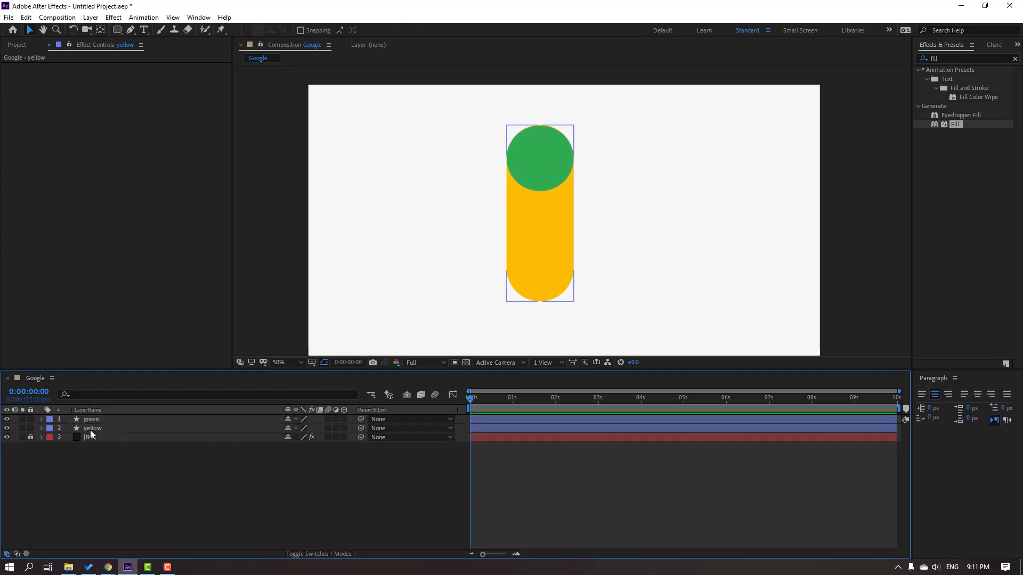
pyautogui.hotkey('ctrl', 'd')
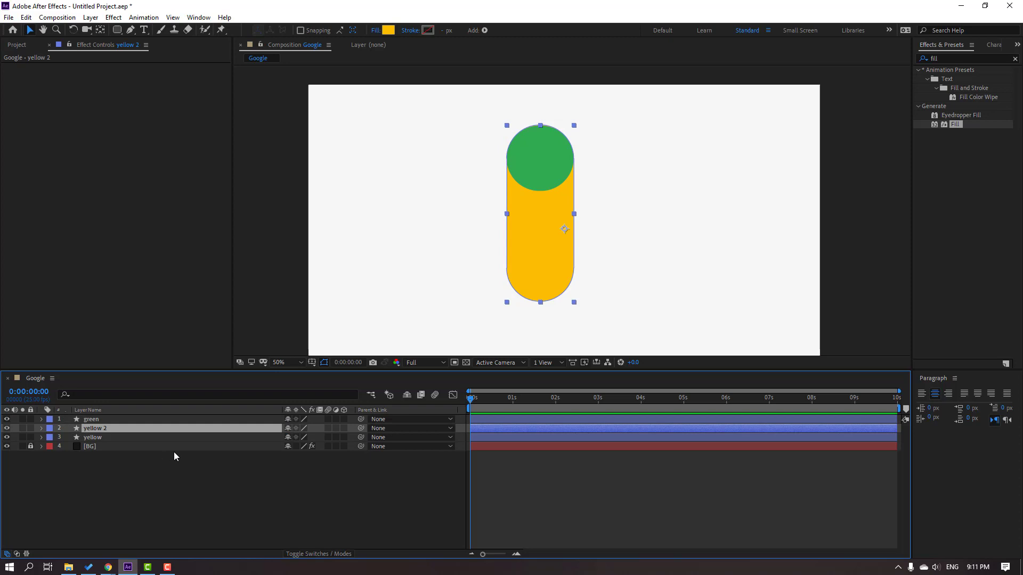
pyautogui.hotkey('shift', 'Right')
pyautogui.hotkey('shift', 'Right')
pyautogui.hotkey('shift', 'Right')
pyautogui.hotkey('shift', 'Right')
pyautogui.hotkey('shift', 'Right')
pyautogui.hotkey('shift', 'Right')
pyautogui.hotkey('shift', 'Right')
pyautogui.hotkey('shift', 'Right')
pyautogui.hotkey('shift', 'Right')
pyautogui.hotkey('shift', 'Right')
pyautogui.hotkey('shift', 'Right')
pyautogui.hotkey('shift', 'Right')
pyautogui.hotkey('shift', 'Right')
pyautogui.hotkey('shift', 'Right')
pyautogui.hotkey('shift', 'Right')
pyautogui.hotkey('shift', 'Right')
pyautogui.hotkey('shift', 'Right')
pyautogui.hotkey('shift', 'Right')
pyautogui.hotkey('shift', 'Right')
pyautogui.hotkey('shift', 'Right')
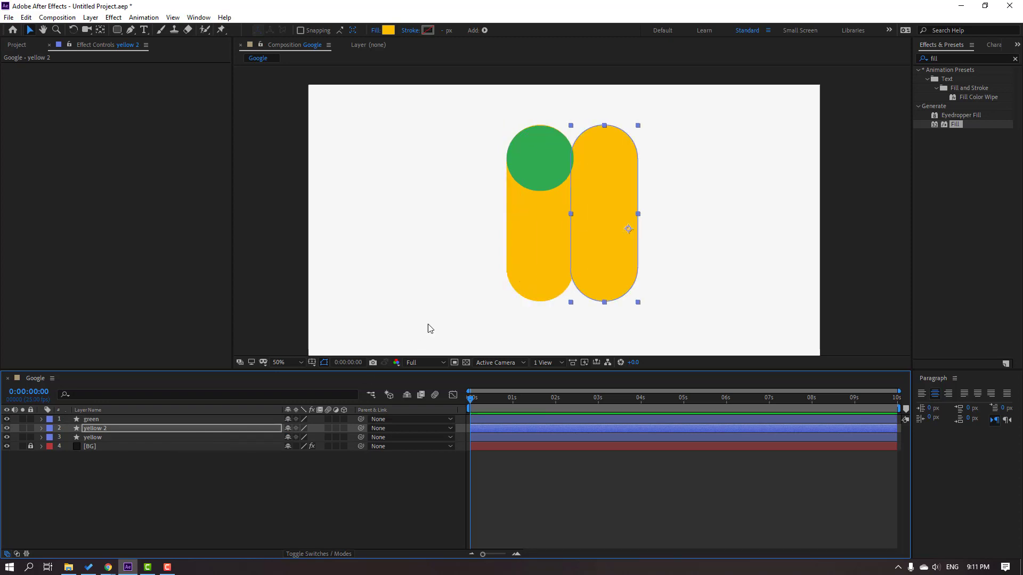
pyautogui.hotkey('shift', 'Right')
pyautogui.hotkey('shift', 'Right')
pyautogui.hotkey('shift', 'Right')
pyautogui.hotkey('shift', 'Right')
# Step: Change the copy's fill colour to blue 398CDA
pyautogui.click(388, 31)
pyautogui.click(308, 387)
pyautogui.click(539, 160)
pyautogui.click(271, 459)
pyautogui.write('398CDA')
pyautogui.click(348, 315)
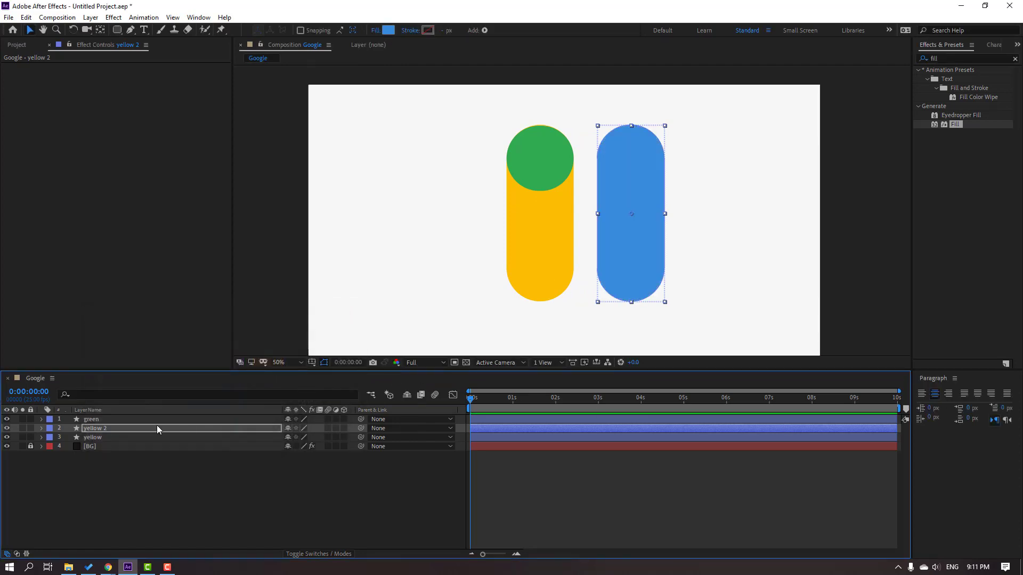
# Step: Rename the copied layer to 'blue'
pyautogui.press('Return')
pyautogui.write('blue')
pyautogui.press('Return')
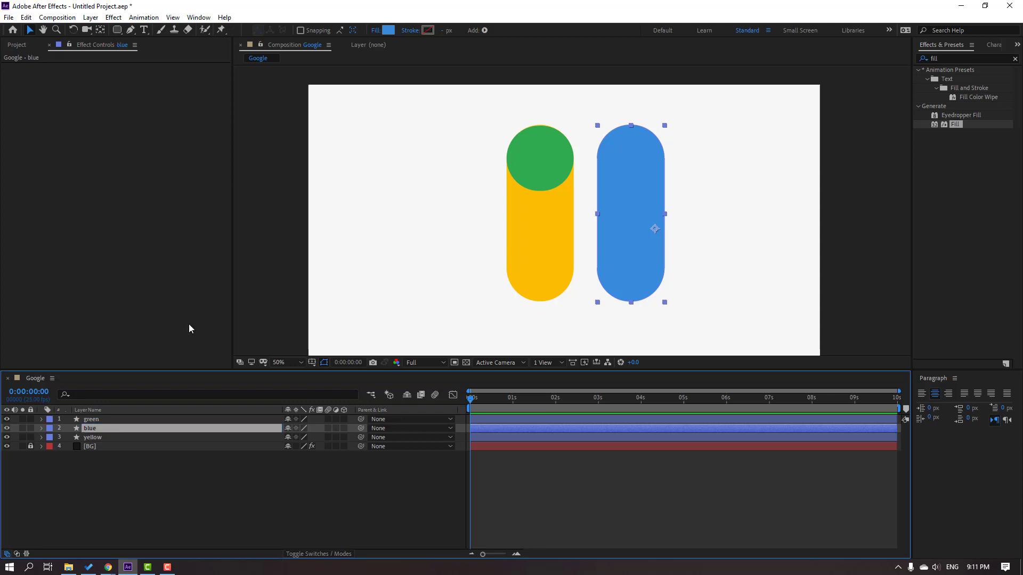
# Step: Move the anchor points of the blue and yellow pills to their top centres
pyautogui.click(101, 31)
pyautogui.moveTo(657, 230); pyautogui.dragTo(632, 134)
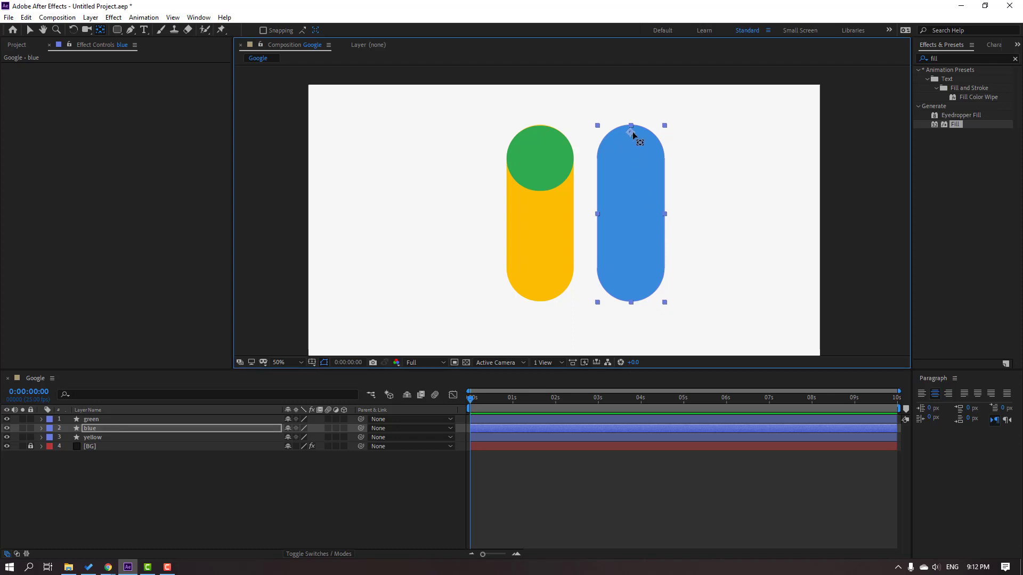
pyautogui.click(29, 31)
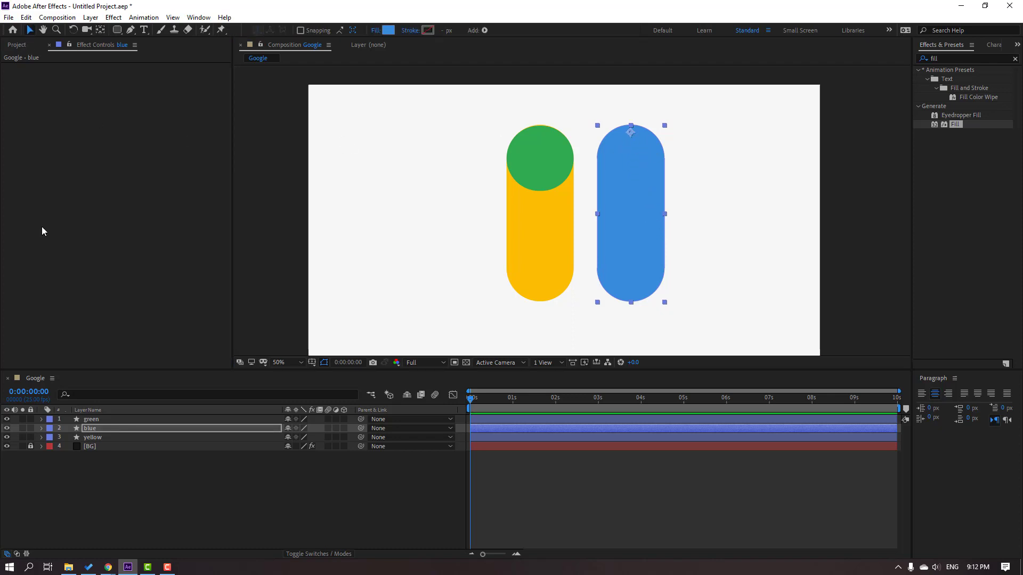
pyautogui.click(94, 438)
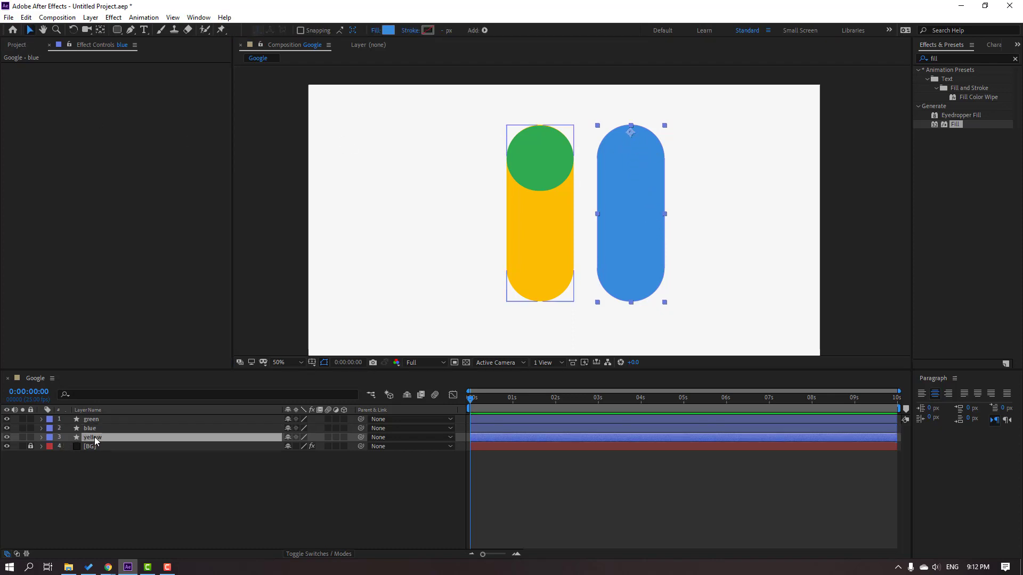
pyautogui.click(23, 437)
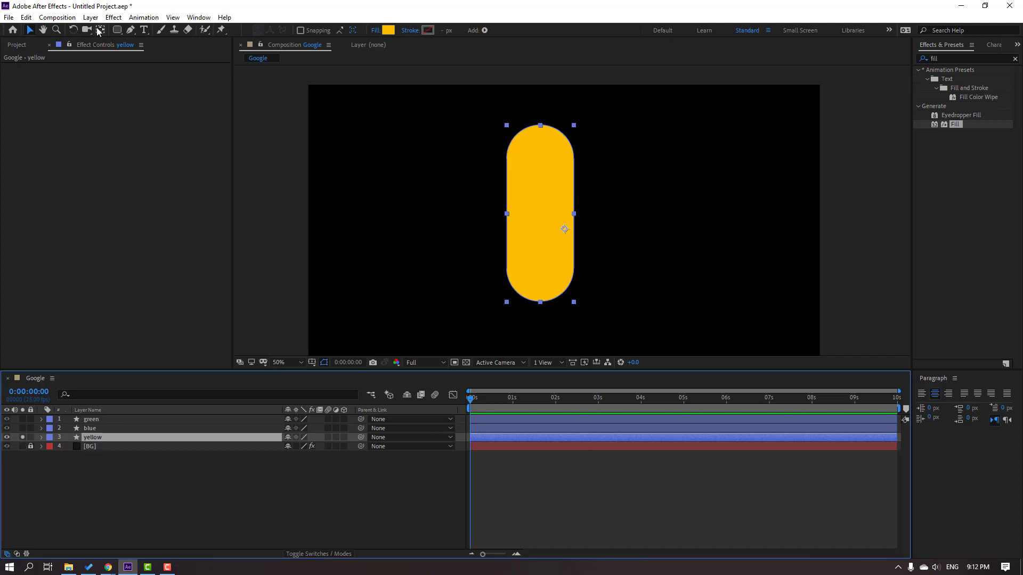
pyautogui.click(100, 32)
pyautogui.moveTo(564, 230); pyautogui.dragTo(540, 131)
pyautogui.click(30, 31)
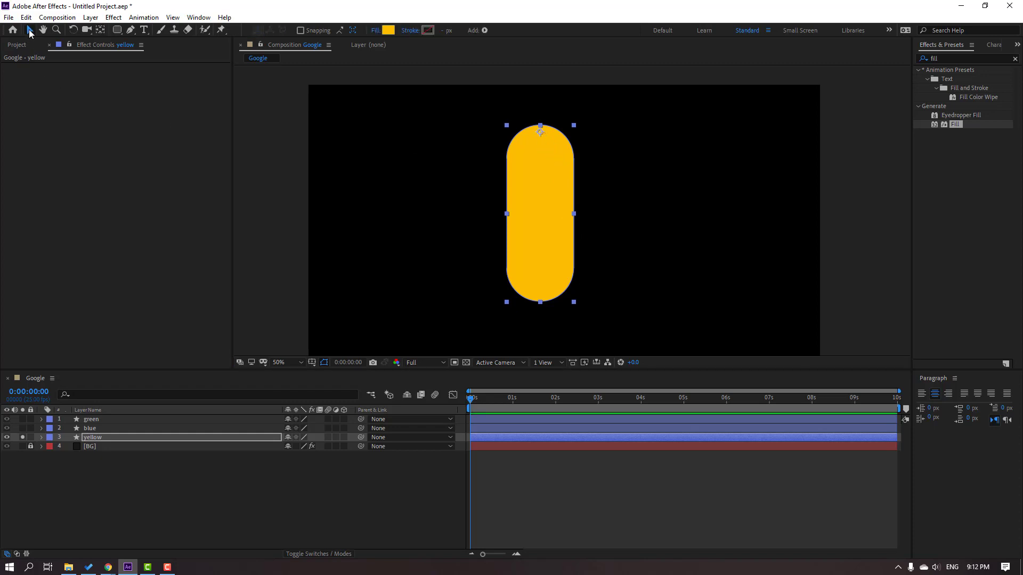
pyautogui.click(23, 437)
# Step: Slide the blue pill's Position X from 1208 to 881, over the yellow pill
pyautogui.click(131, 485)
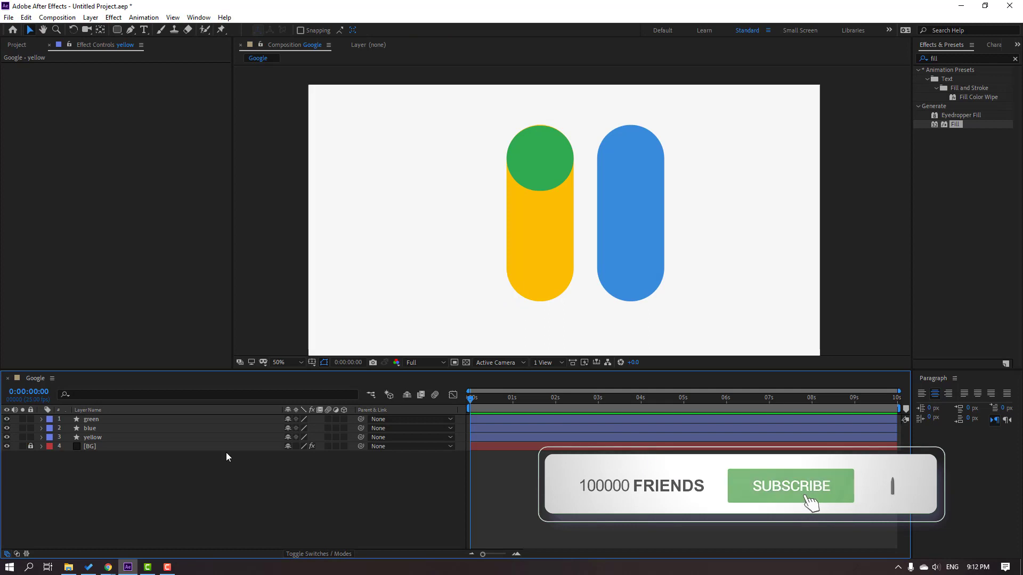
pyautogui.click(644, 185)
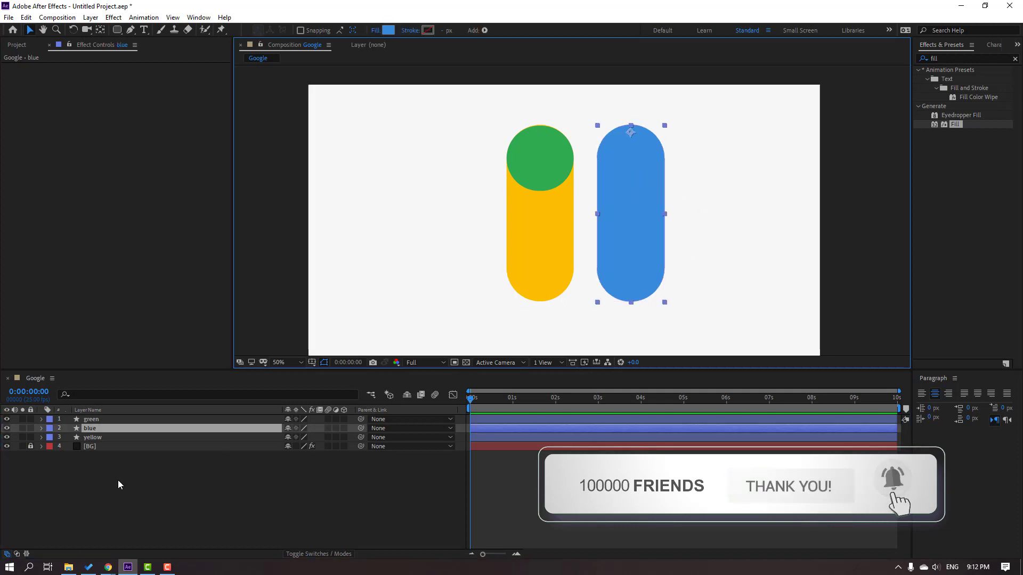
pyautogui.press('p')
pyautogui.moveTo(294, 443); pyautogui.dragTo(117, 445)
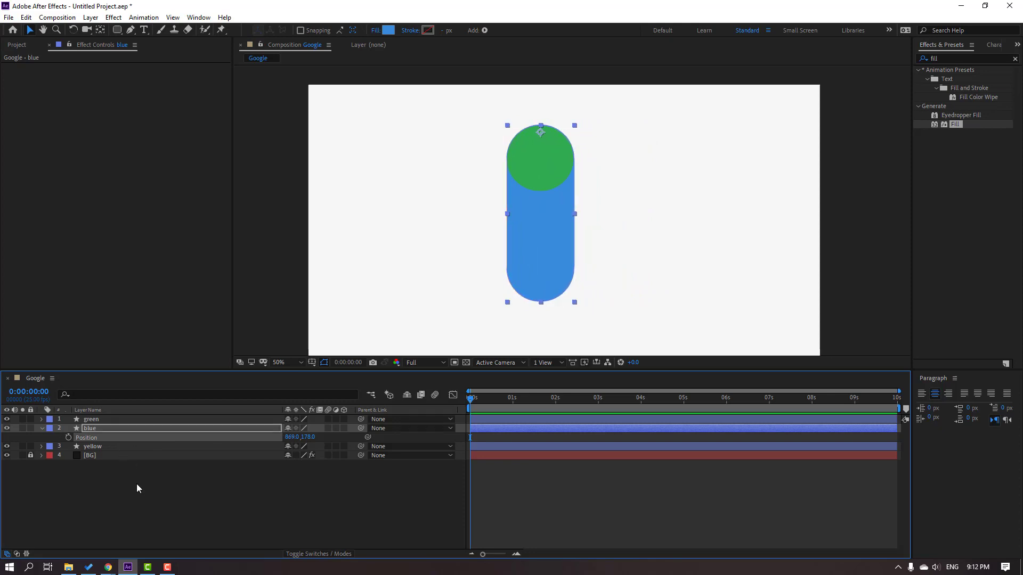
# Step: Select the yellow and green layers and pre-compose them as 'yellow'
pyautogui.click(97, 488)
pyautogui.click(42, 428)
pyautogui.click(85, 437)
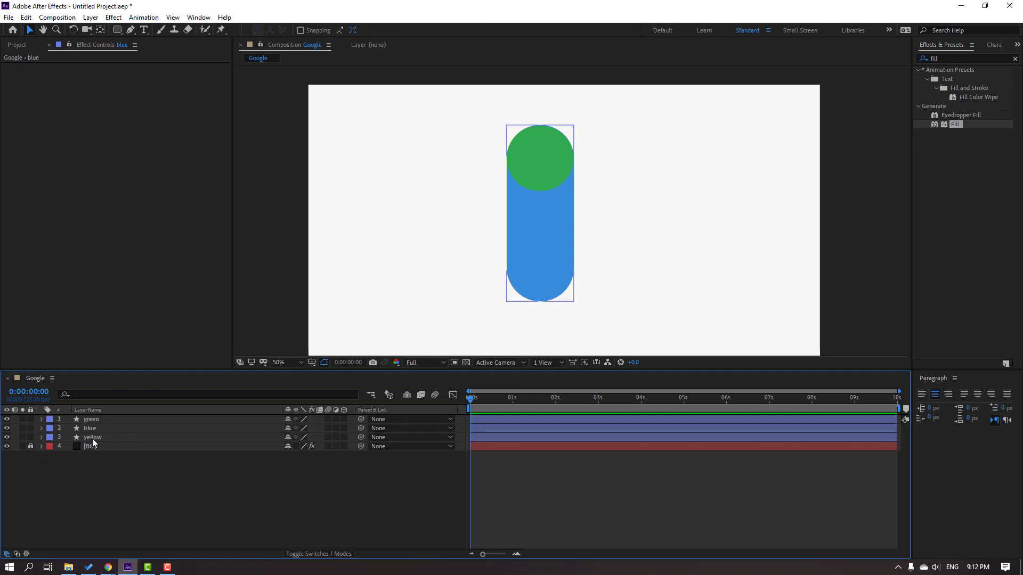
pyautogui.keyDown('ctrl'); pyautogui.click(91, 419); pyautogui.keyUp('ctrl')
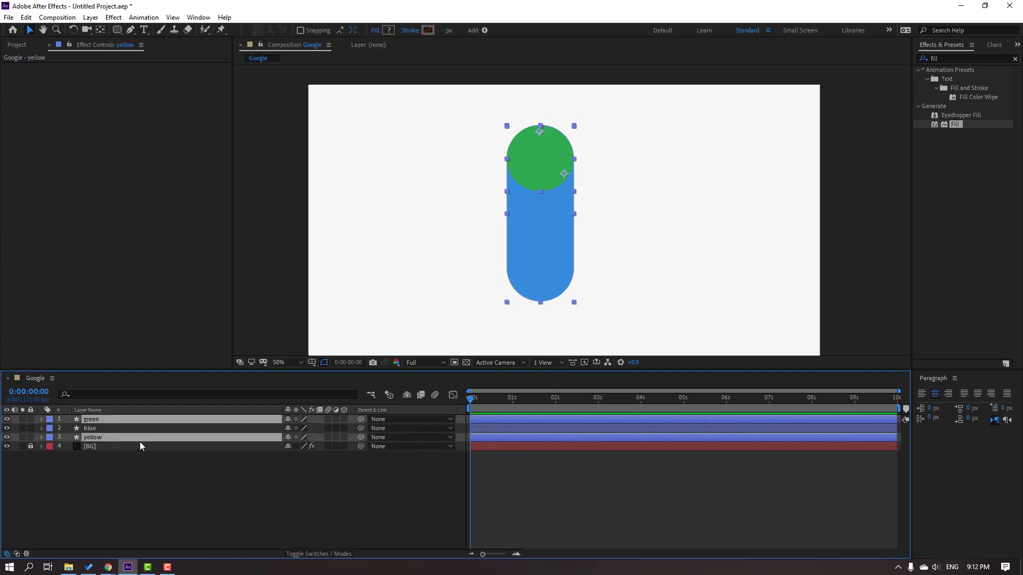
pyautogui.rightClick(90, 420)
pyautogui.click(123, 375)
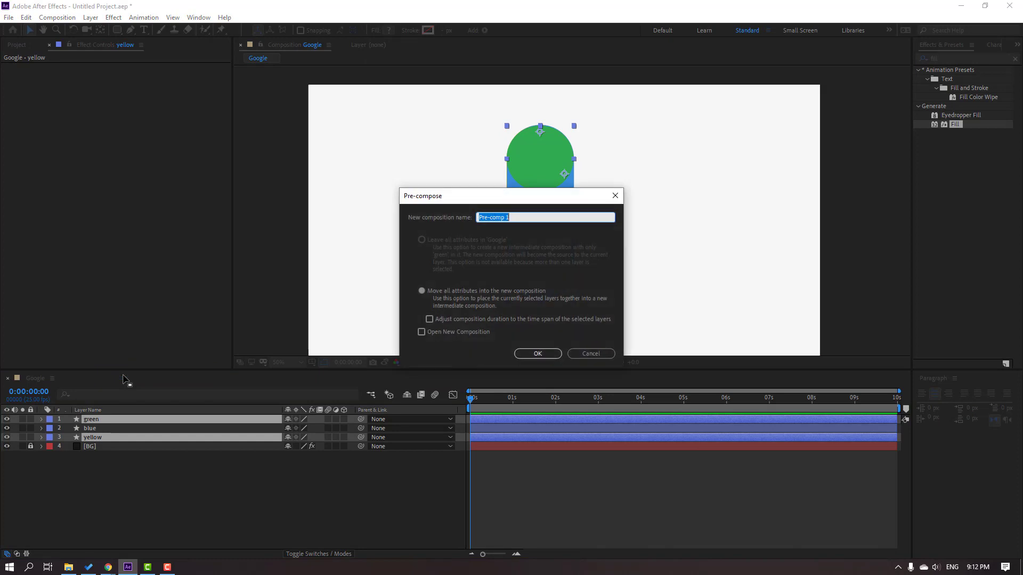
pyautogui.write('yellow')
pyautogui.click(529, 355)
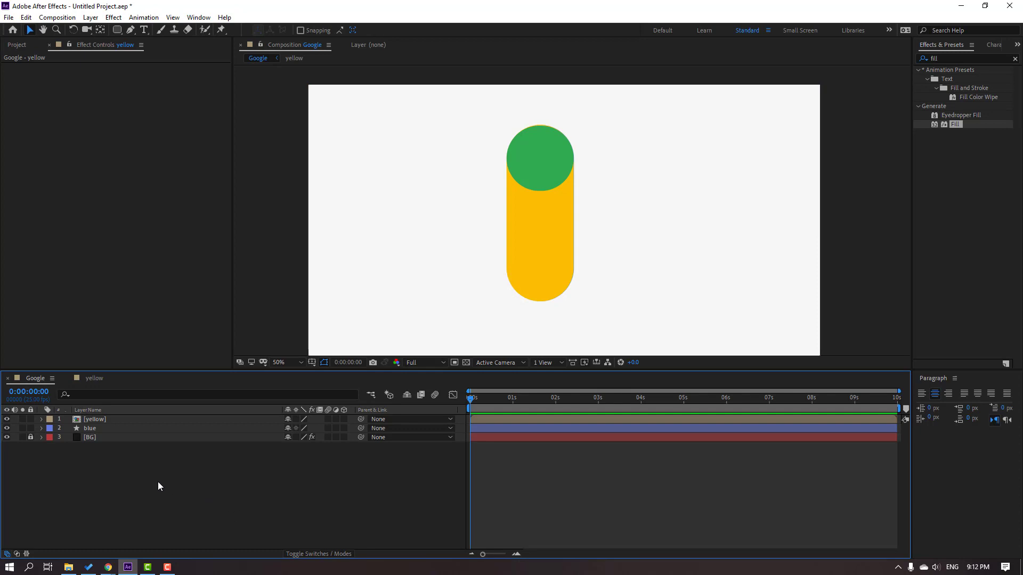
# Step: Keyframe the blue layer's Rotation at 0° at the start and -25° at frame 12
pyautogui.click(90, 429)
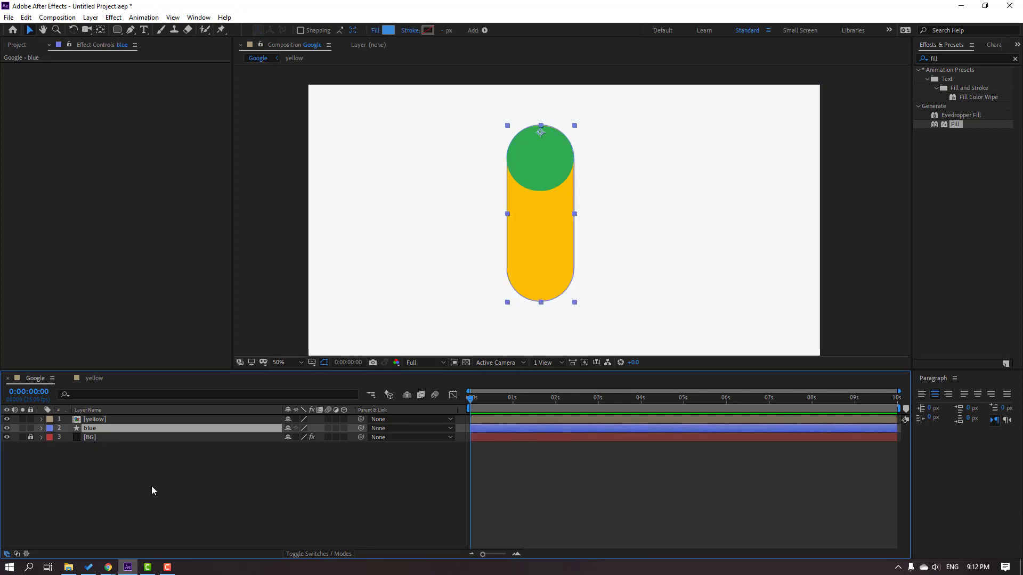
pyautogui.press('r')
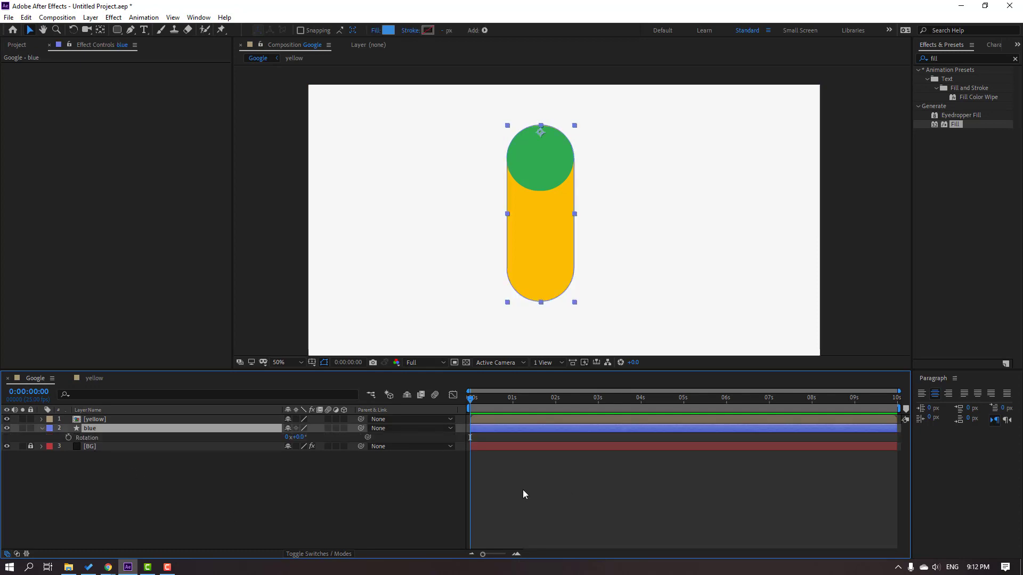
pyautogui.click(68, 437)
pyautogui.moveTo(476, 398); pyautogui.dragTo(490, 399)
pyautogui.moveTo(302, 440)
pyautogui.mouseDown()
pyautogui.moveTo(274, 439)
pyautogui.moveTo(291, 438)
pyautogui.mouseUp()
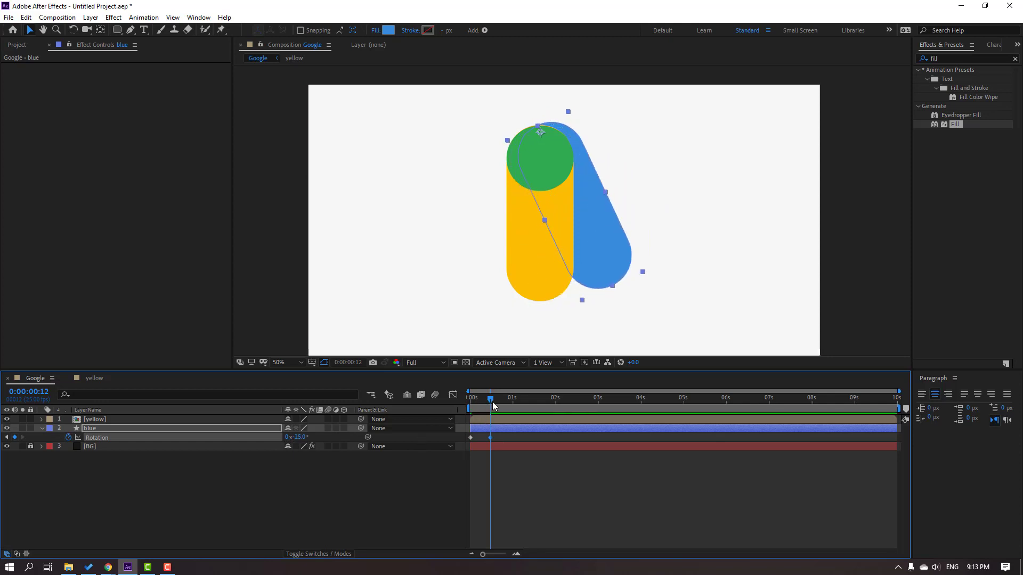
pyautogui.moveTo(491, 401); pyautogui.dragTo(458, 417)
# Step: Solo the yellow pre-comp and drag its anchor point up into the green circle
pyautogui.click(100, 421)
pyautogui.click(101, 421)
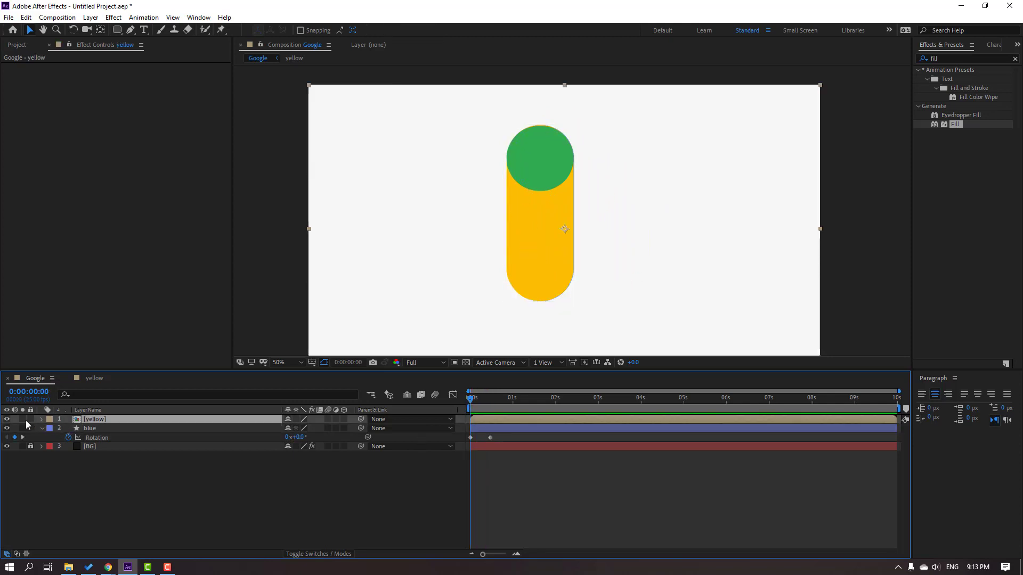
pyautogui.click(22, 419)
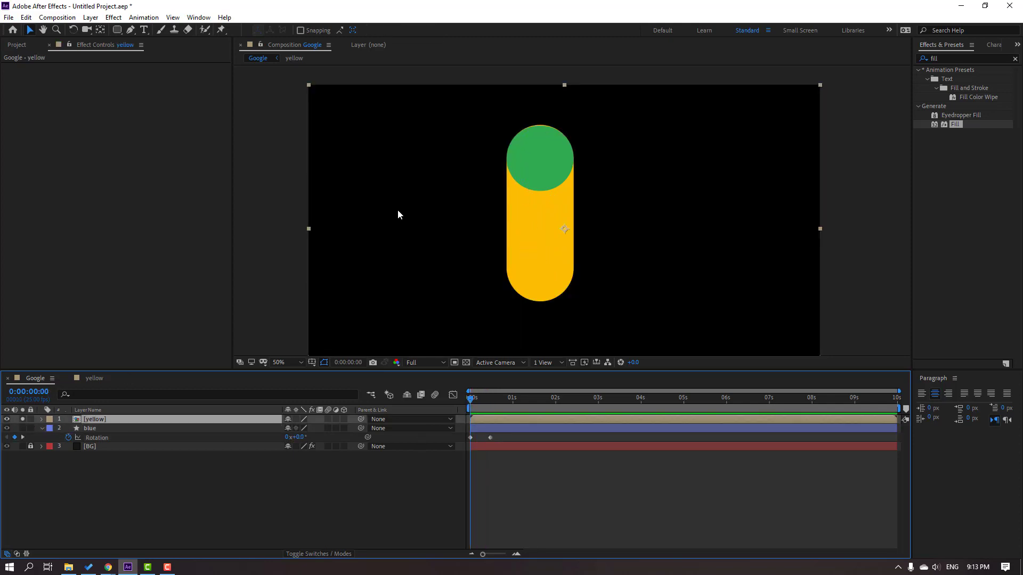
pyautogui.click(101, 29)
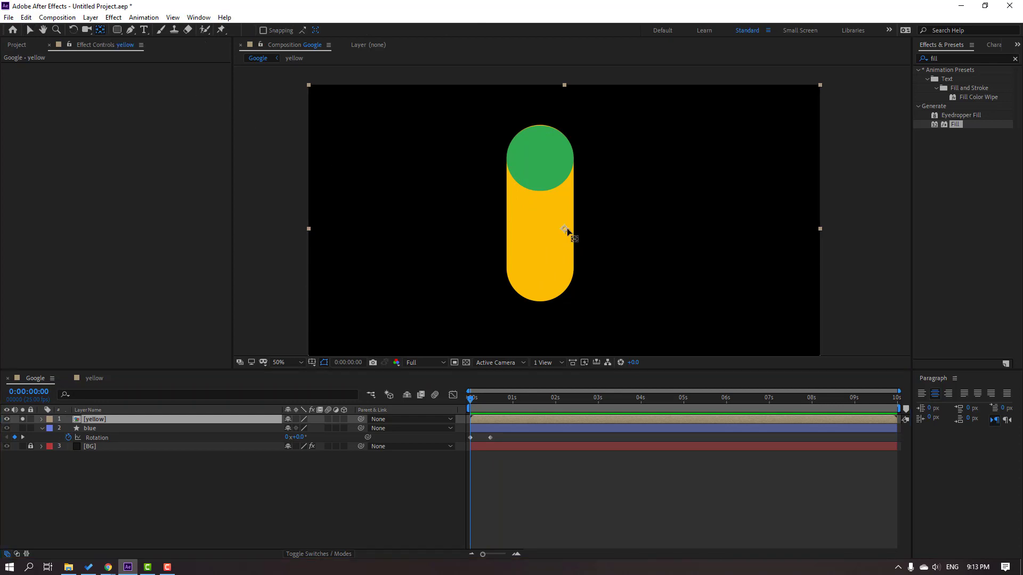
pyautogui.moveTo(558, 208); pyautogui.dragTo(541, 145)
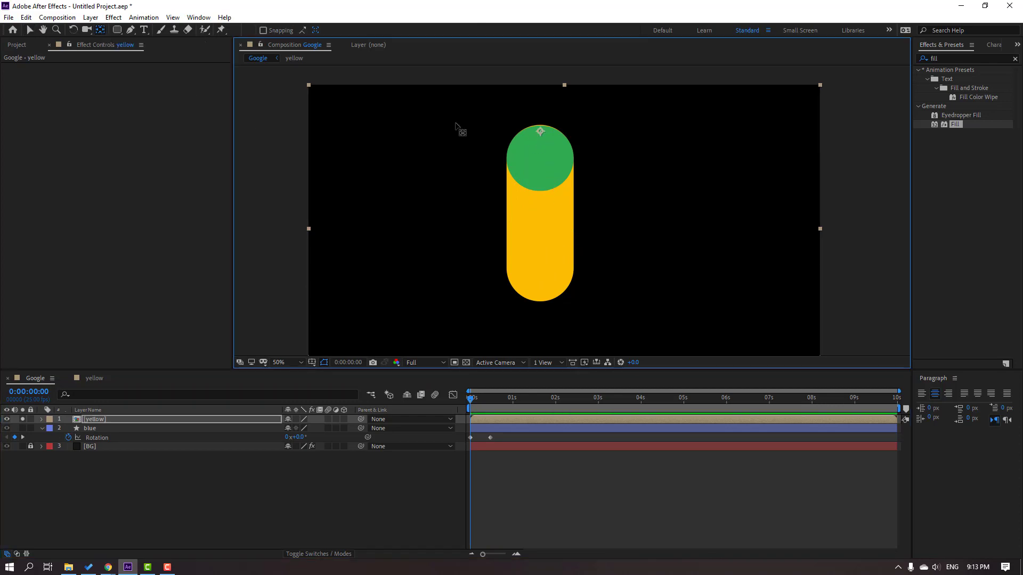
pyautogui.click(29, 30)
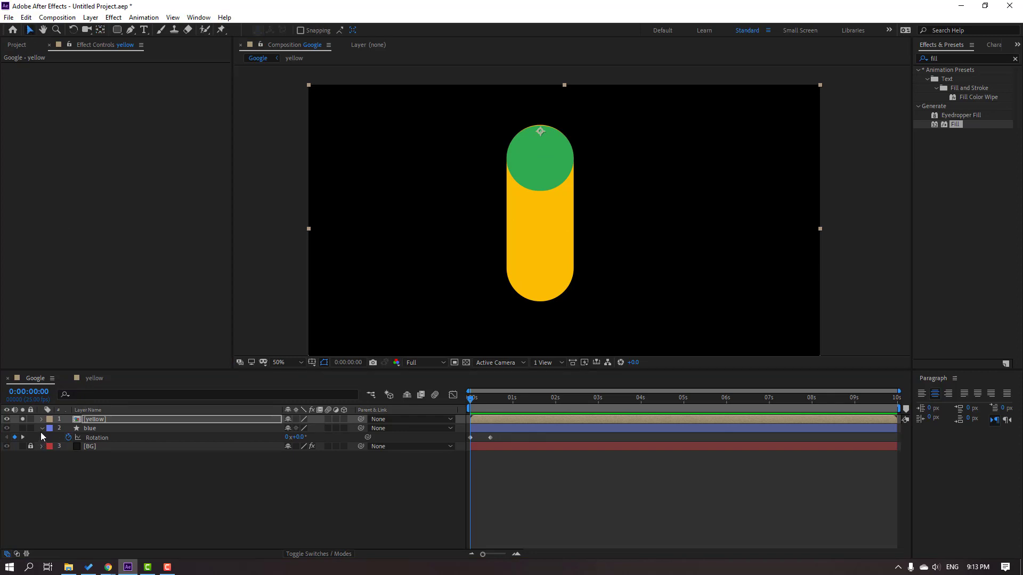
pyautogui.click(42, 428)
pyautogui.click(58, 420)
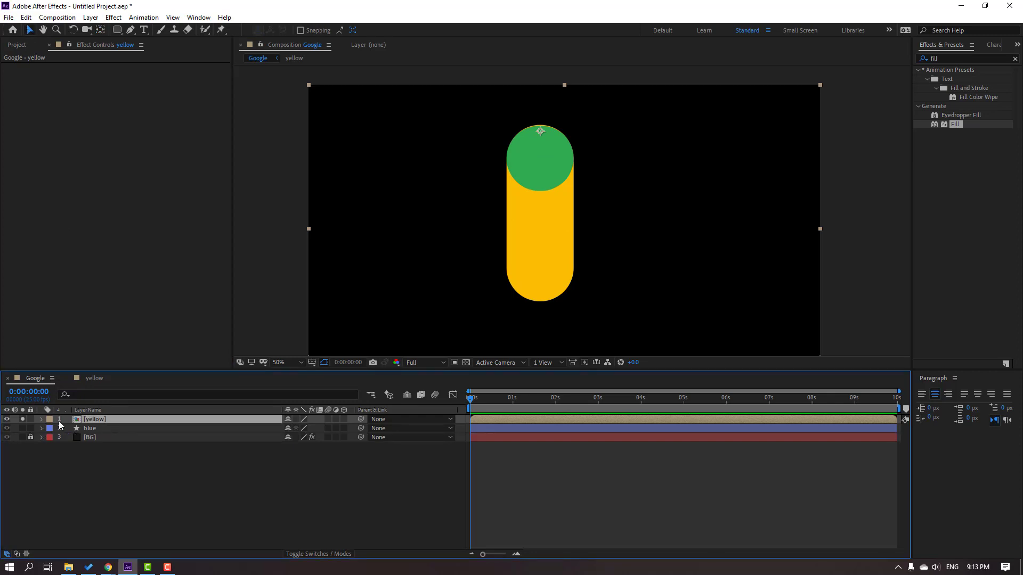
pyautogui.click(23, 420)
# Step: Set a first 0° Rotation keyframe on the yellow layer at the start
pyautogui.click(102, 432)
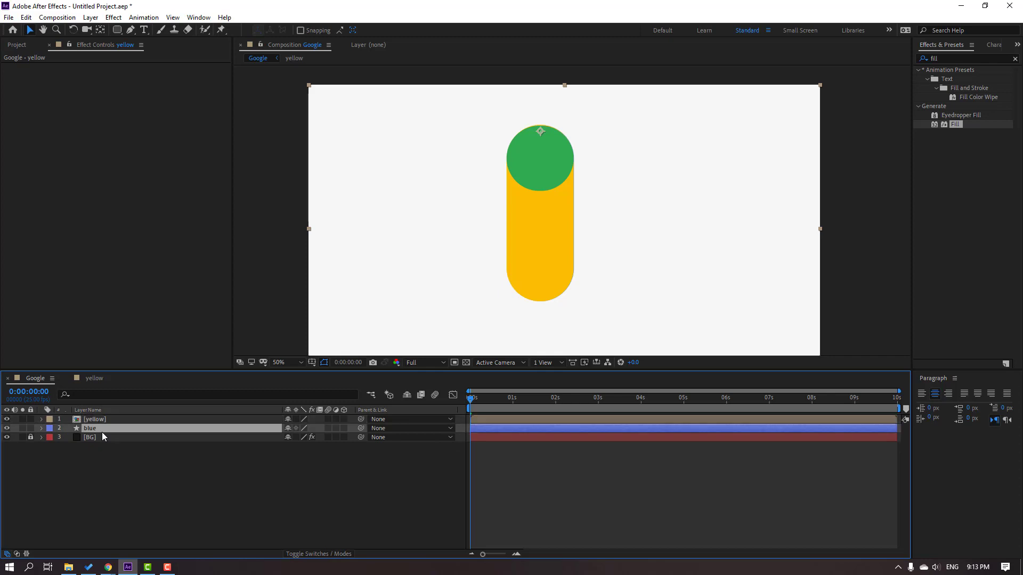
pyautogui.press('r')
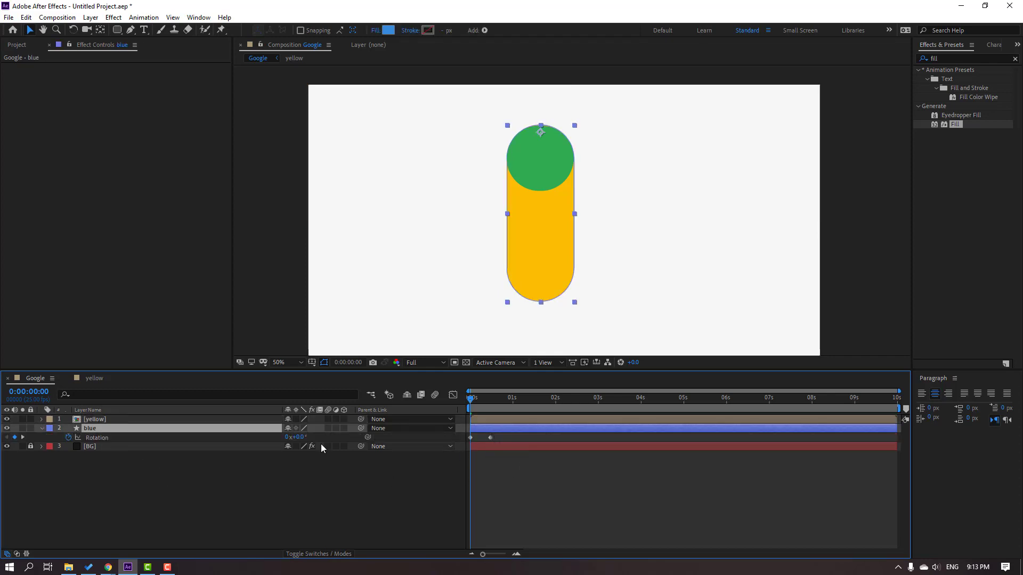
pyautogui.click(95, 421)
pyautogui.press('r')
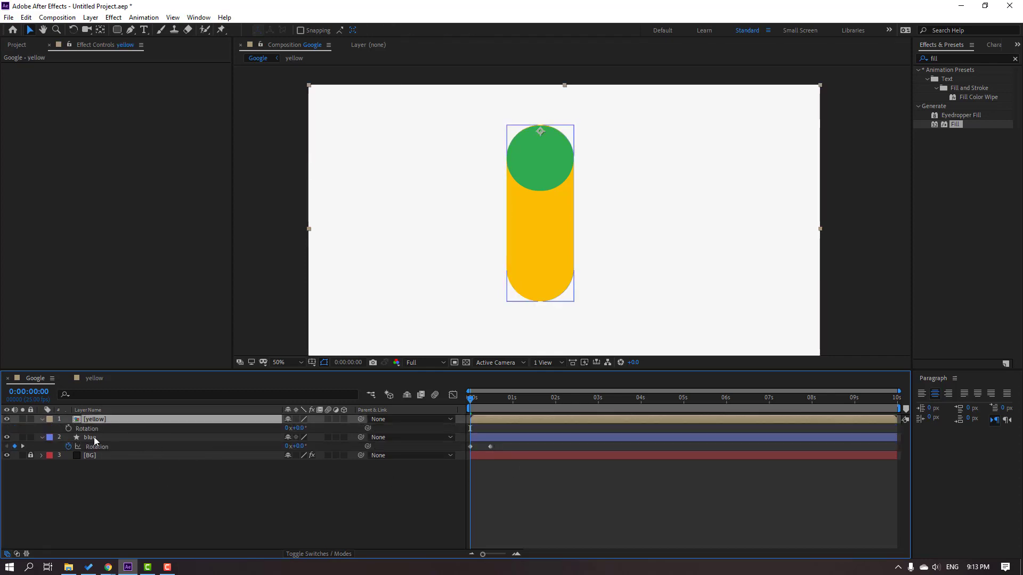
pyautogui.click(69, 428)
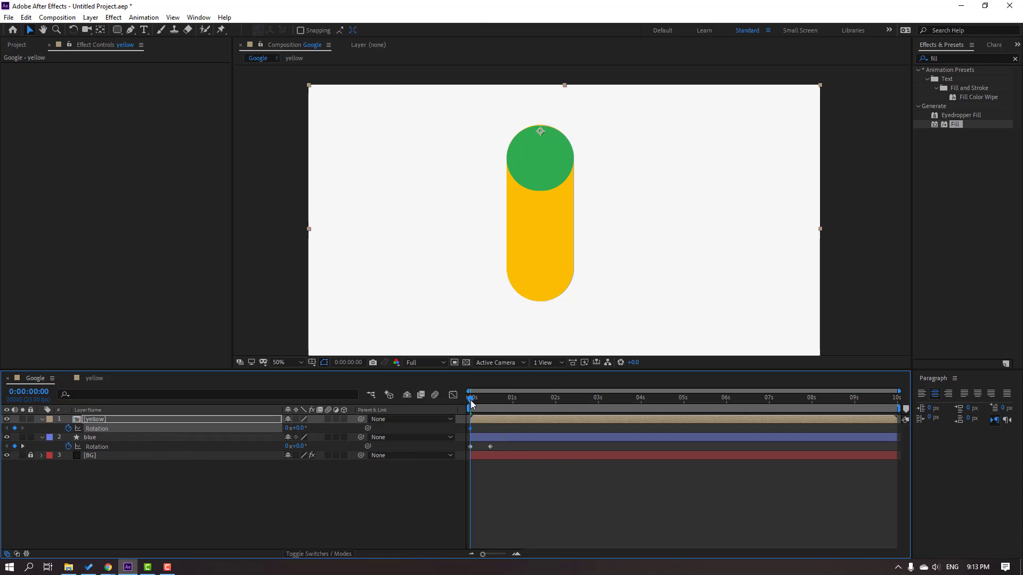
# Step: At frame 12, rotate the yellow pill to about +21° and move its layer below the blue layer
pyautogui.moveTo(471, 404); pyautogui.dragTo(492, 406)
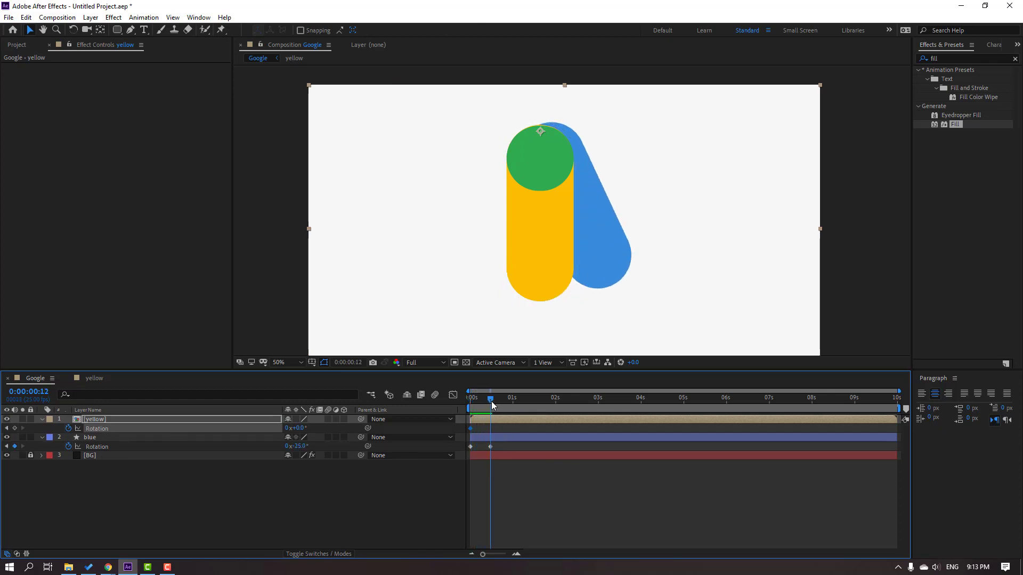
pyautogui.moveTo(298, 428); pyautogui.dragTo(308, 427)
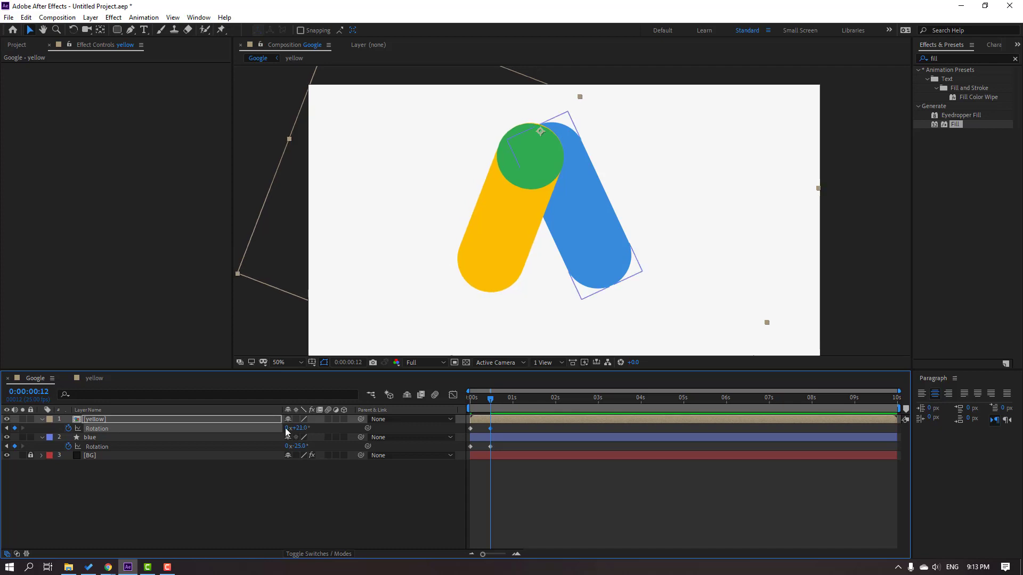
pyautogui.moveTo(106, 421); pyautogui.dragTo(113, 448)
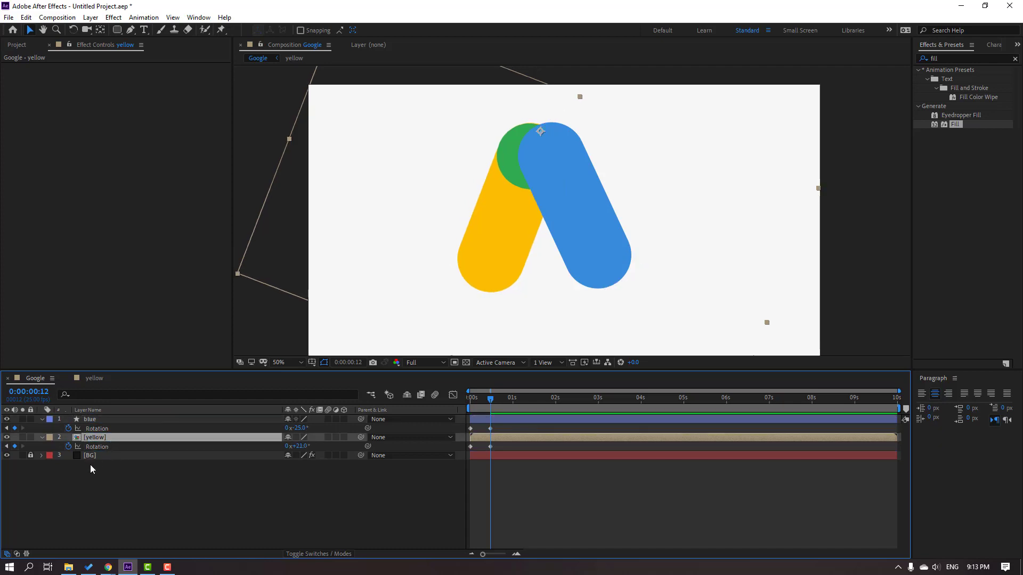
# Step: Increase the yellow pill's rotation toward 29° so it tucks further behind the blue pill
pyautogui.scroll(1, 525, 164)
pyautogui.scroll(-1, 524, 163)
pyautogui.scroll(2, 506, 155)
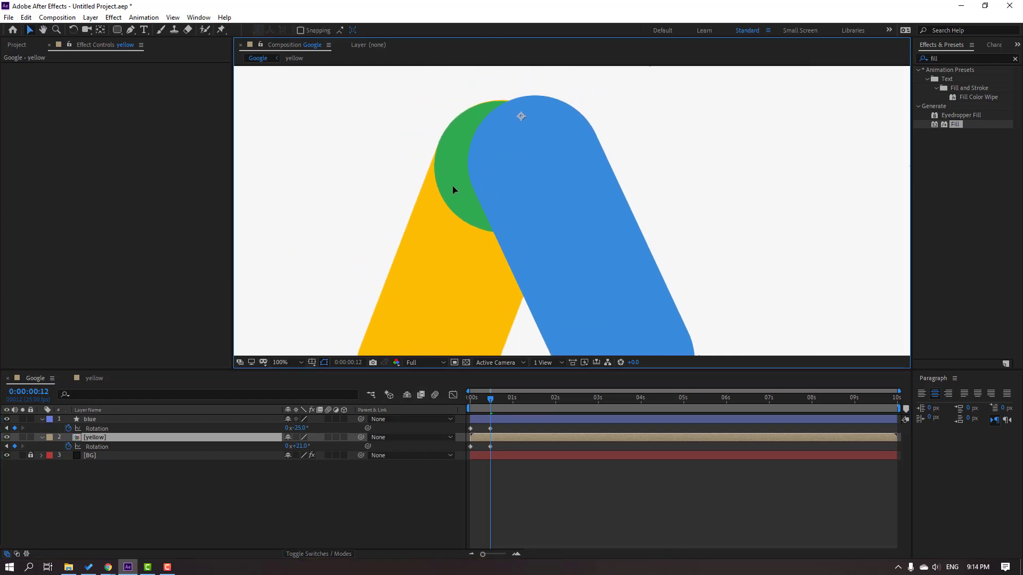
pyautogui.moveTo(467, 186); pyautogui.dragTo(484, 183)
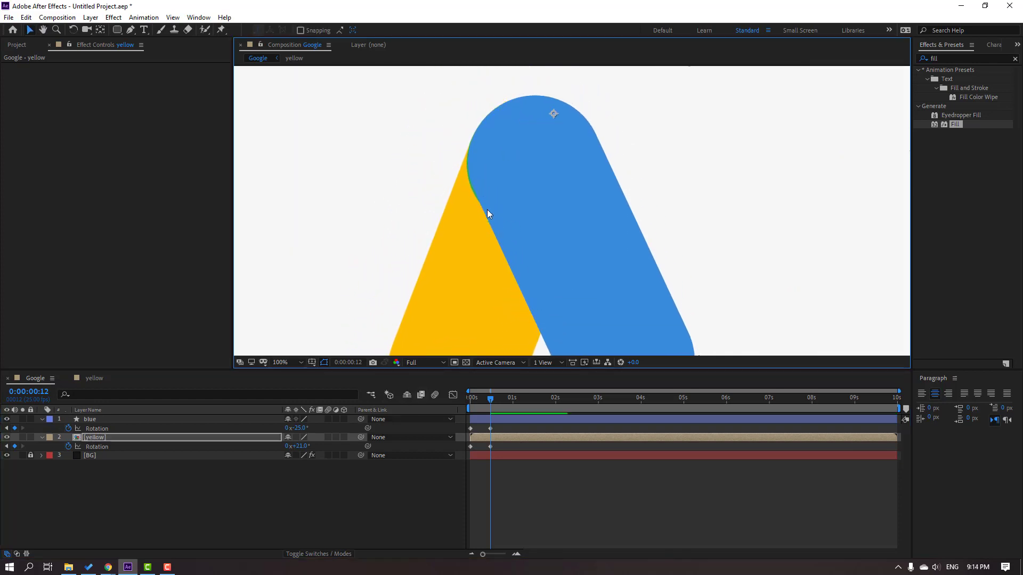
pyautogui.scroll(-1, 484, 194)
pyautogui.moveTo(503, 275); pyautogui.dragTo(479, 231)
pyautogui.moveTo(298, 447); pyautogui.dragTo(307, 448)
# Step: Select the yellow pill, zoom in on where the pills meet, then zoom back out and scrub the rotation
pyautogui.click(463, 232)
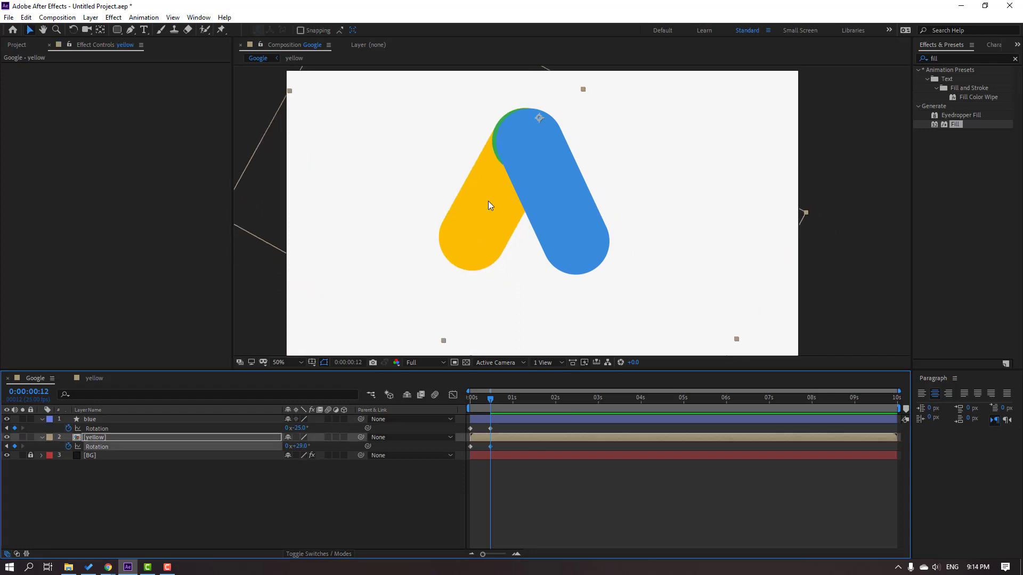
pyautogui.moveTo(499, 176); pyautogui.dragTo(476, 209)
pyautogui.scroll(1, 479, 193)
pyautogui.press('v')
pyautogui.press(',')
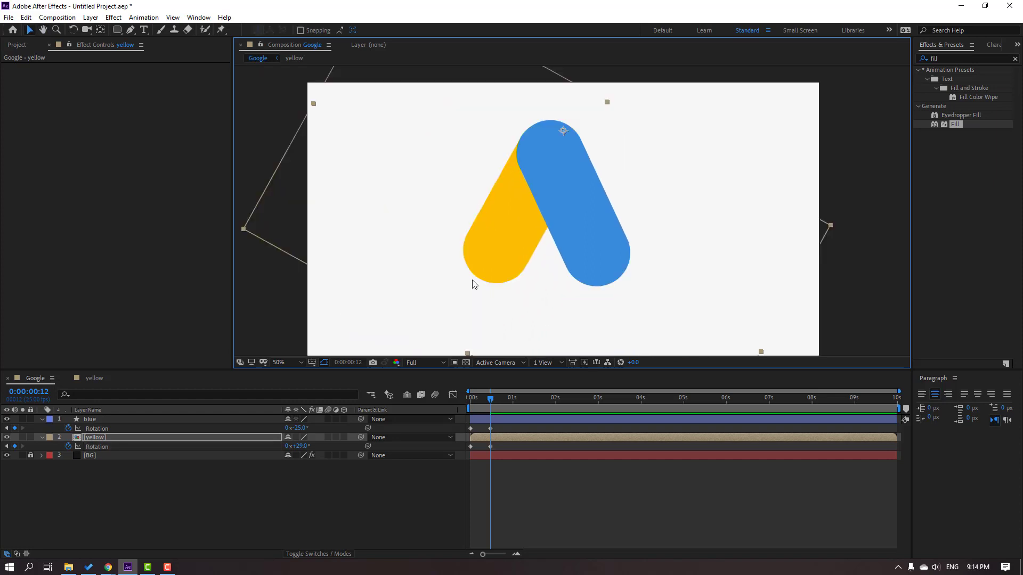
pyautogui.click(334, 509)
pyautogui.moveTo(482, 399)
pyautogui.mouseDown()
pyautogui.moveTo(450, 398)
pyautogui.moveTo(491, 397)
pyautogui.mouseUp()
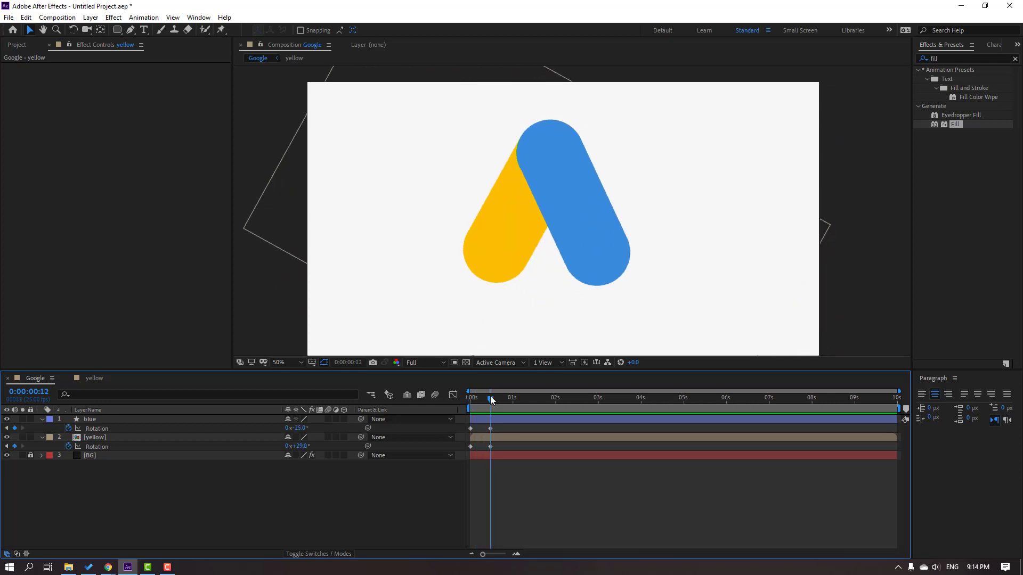
# Step: Show Position for the blue and yellow layers and enable Position keyframes on both
pyautogui.click(91, 420)
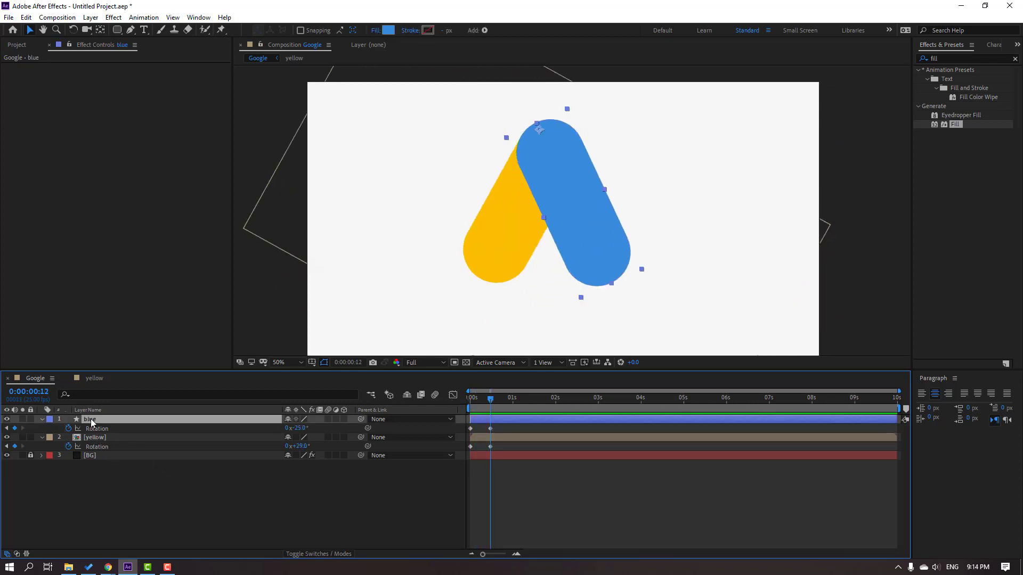
pyautogui.keyDown('ctrl'); pyautogui.click(102, 441); pyautogui.keyUp('ctrl')
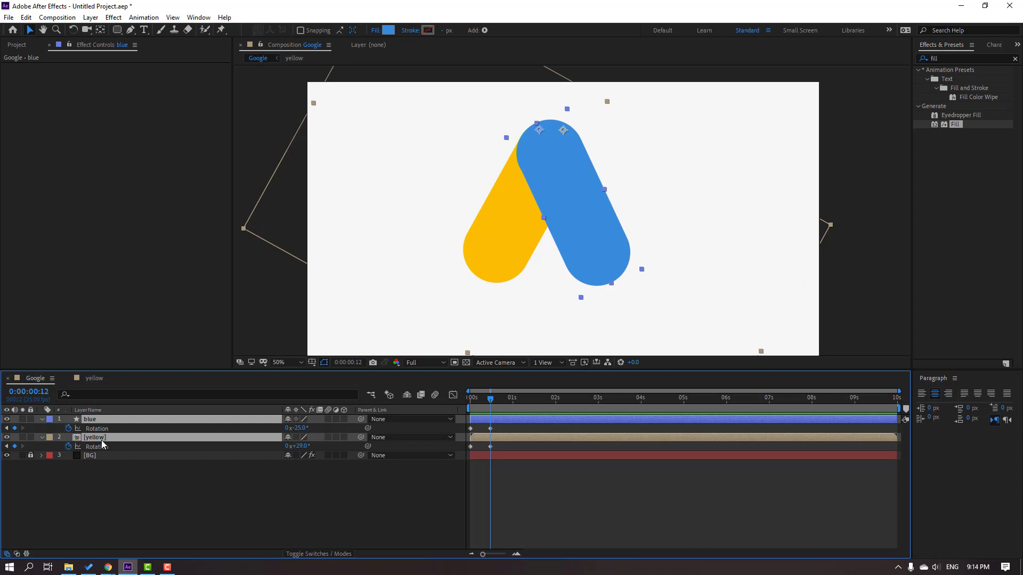
pyautogui.hotkey('shift', 'p')
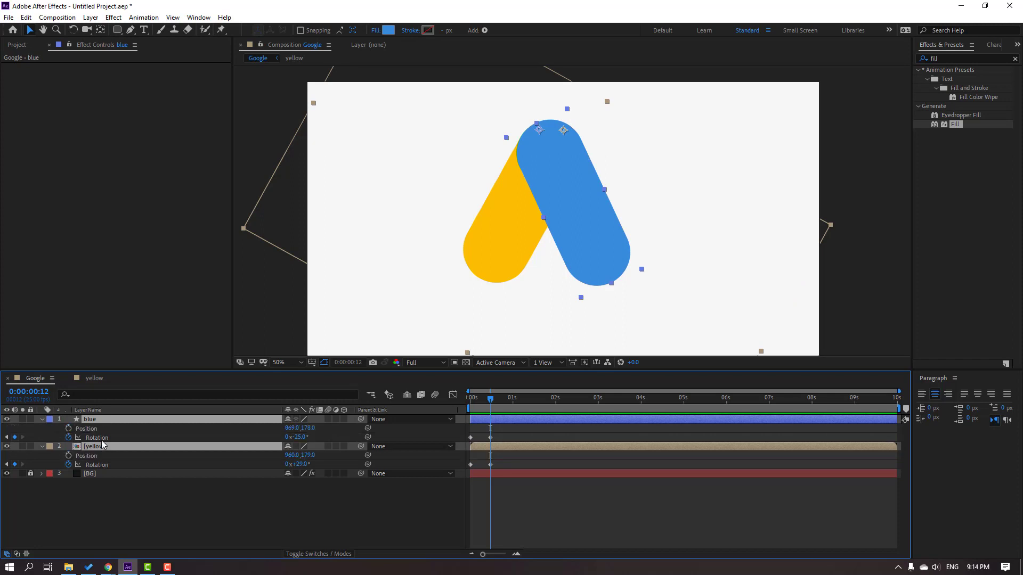
pyautogui.click(68, 428)
# Step: At frame 0, set yellow X to 897 and blue X to 893 so they overlap as one pill
pyautogui.moveTo(490, 403); pyautogui.dragTo(462, 406)
pyautogui.click(265, 519)
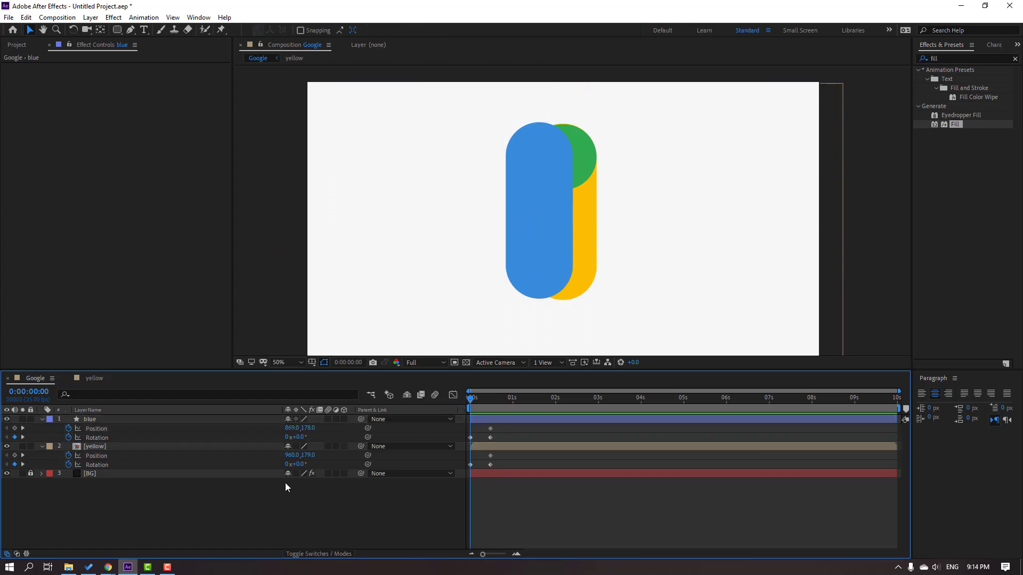
pyautogui.moveTo(291, 456); pyautogui.dragTo(262, 466)
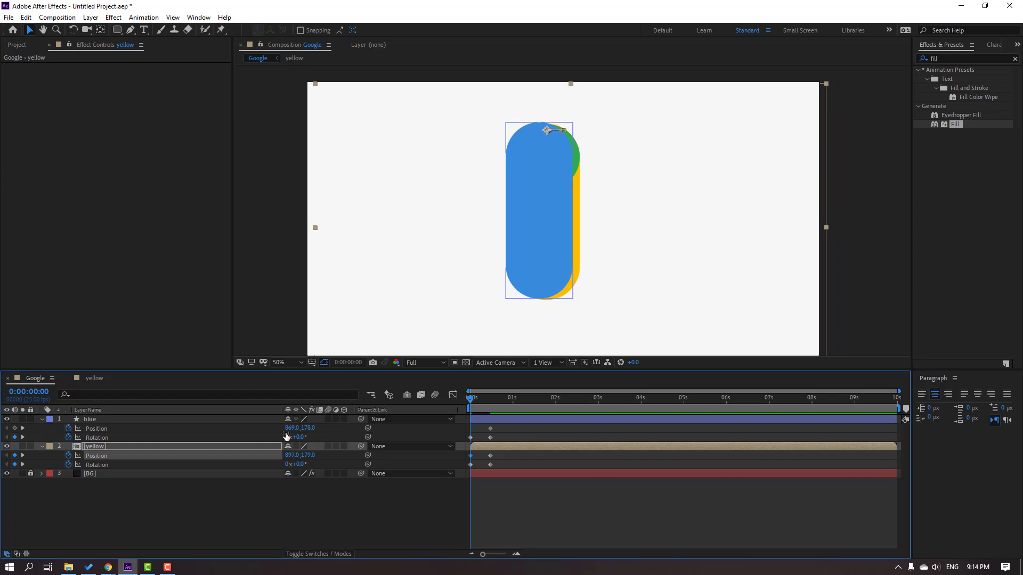
pyautogui.moveTo(291, 427); pyautogui.dragTo(317, 437)
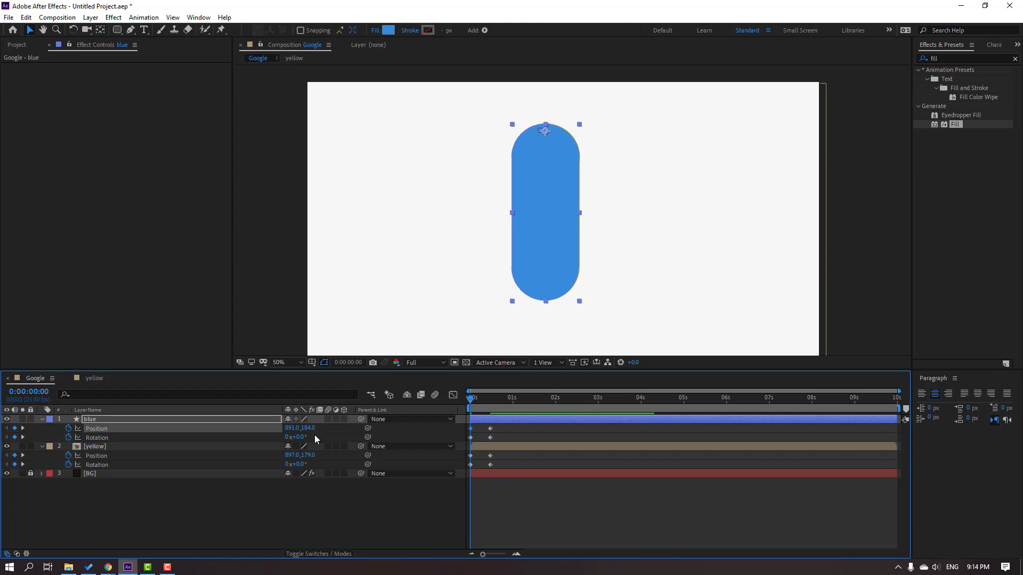
# Step: Scrub and preview the pills' current rotate-apart motion
pyautogui.click(271, 494)
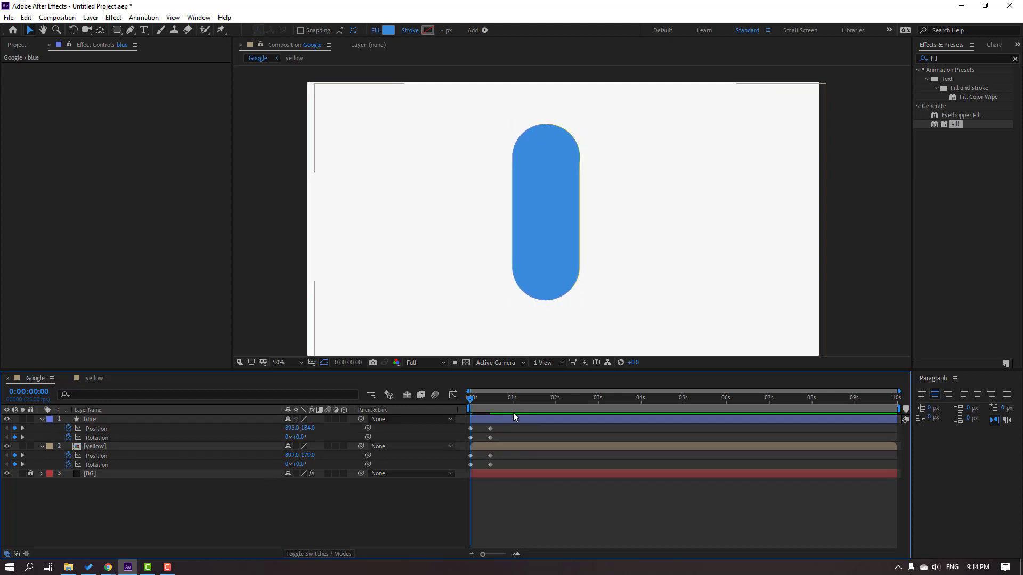
pyautogui.moveTo(471, 397)
pyautogui.mouseDown()
pyautogui.moveTo(491, 396)
pyautogui.moveTo(470, 397)
pyautogui.mouseUp()
pyautogui.press('space')
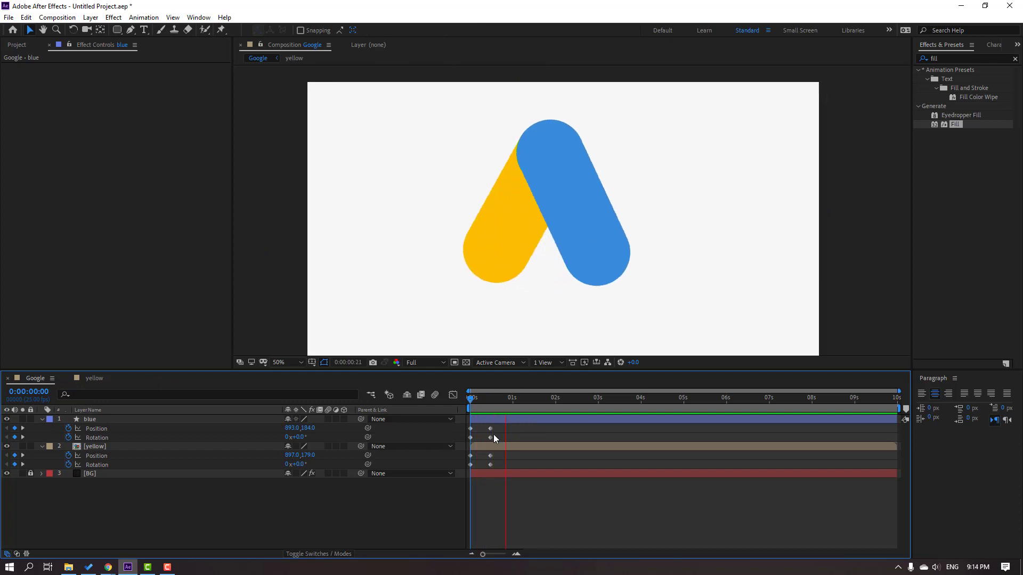
pyautogui.press('space')
# Step: Apply Easy Ease to both pills' end keyframes and preview the eased animation
pyautogui.moveTo(512, 427); pyautogui.dragTo(468, 474)
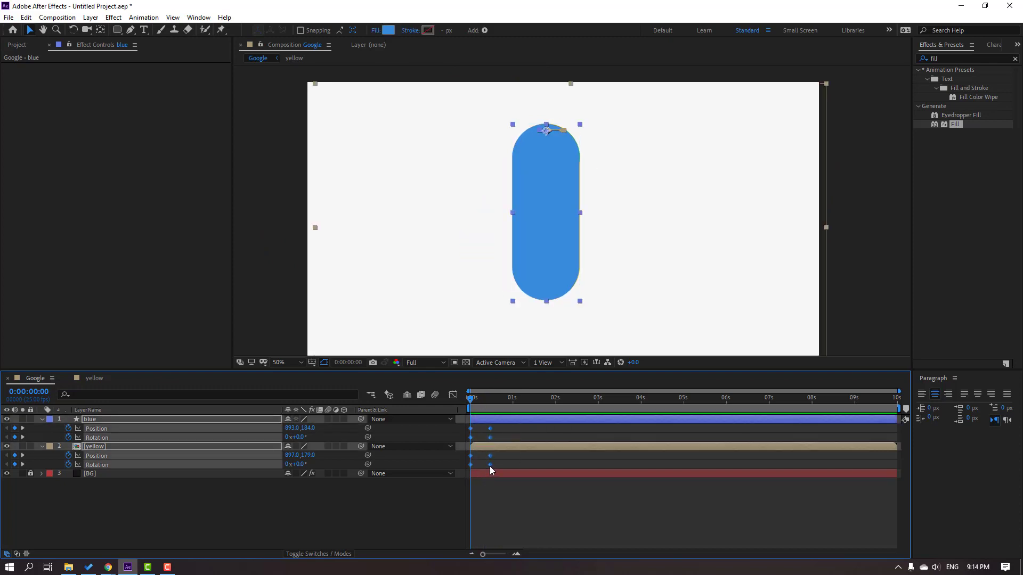
pyautogui.rightClick(490, 465)
pyautogui.moveTo(580, 461)
pyautogui.click(666, 493)
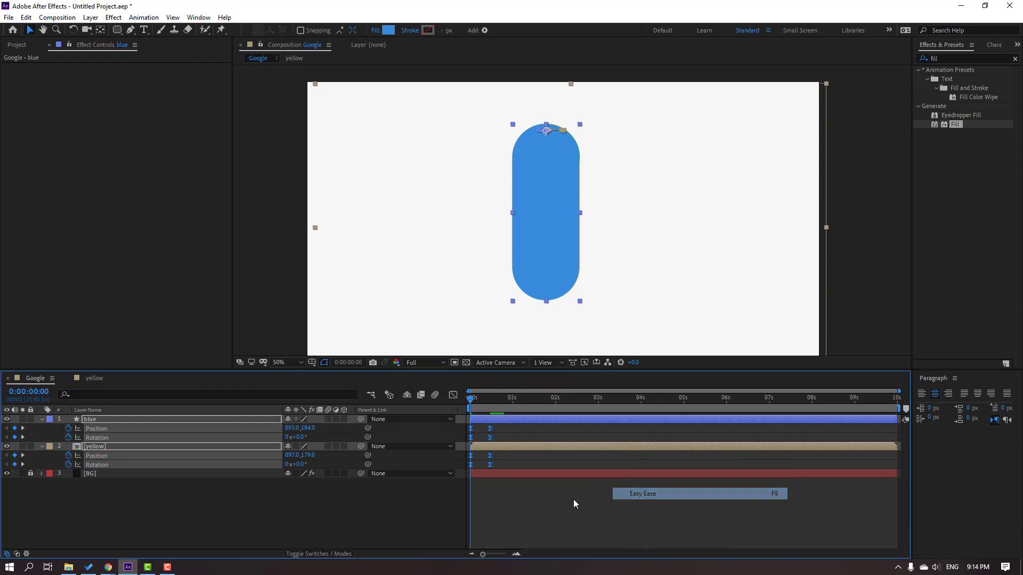
pyautogui.press('space')
pyautogui.press('space')
pyautogui.moveTo(518, 427); pyautogui.dragTo(454, 482)
# Step: In the speed graph, stretch the end keyframe's ease influence for a sharper rotate-apart
pyautogui.click(453, 397)
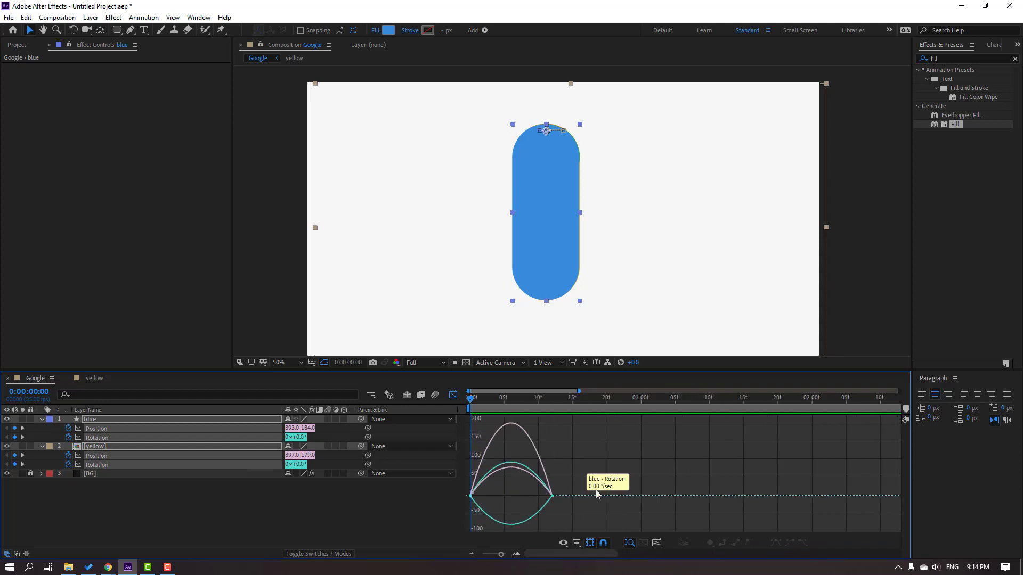
pyautogui.click(548, 501)
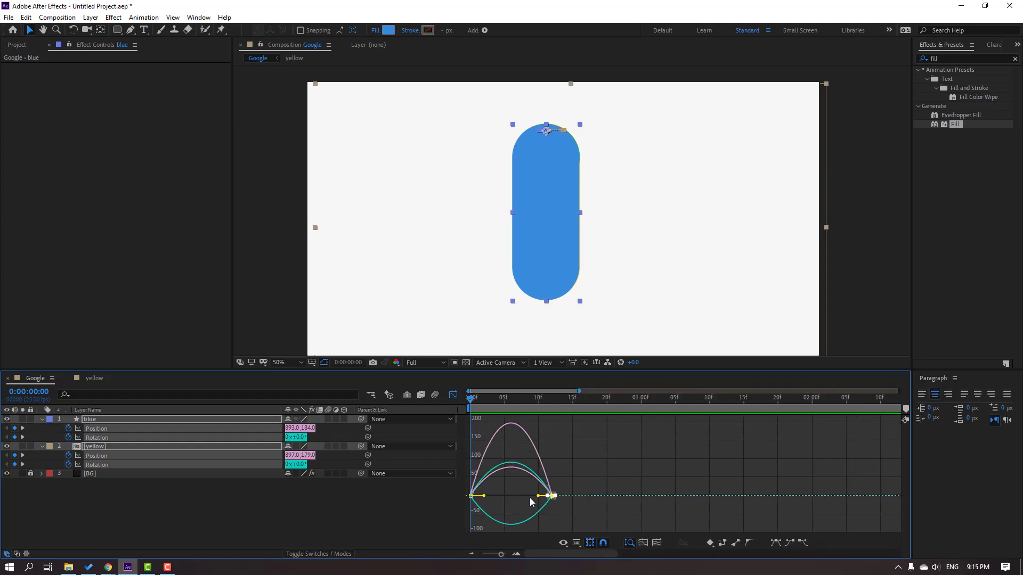
pyautogui.moveTo(539, 496)
pyautogui.mouseDown()
pyautogui.moveTo(526, 503)
pyautogui.moveTo(541, 503)
pyautogui.mouseUp()
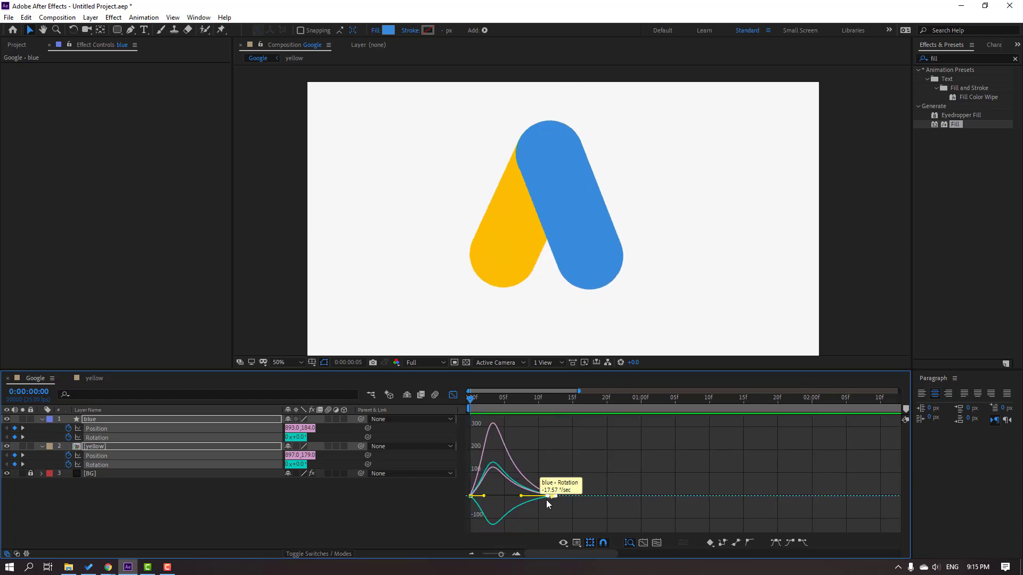
pyautogui.press('space')
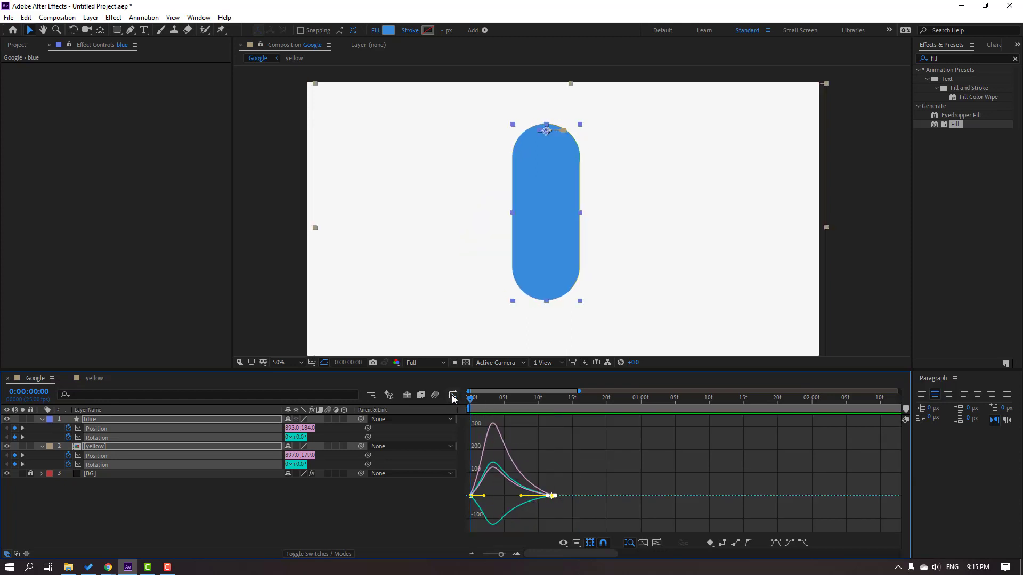
# Step: Move the four end keyframes later to about 1 second and preview the slower split
pyautogui.click(452, 396)
pyautogui.press('-')
pyautogui.press('-')
pyautogui.moveTo(505, 425); pyautogui.dragTo(545, 465)
pyautogui.click(546, 519)
pyautogui.press('space')
# Step: Select all eight keyframes of both pills and view their speed graph
pyautogui.moveTo(559, 428); pyautogui.dragTo(522, 466)
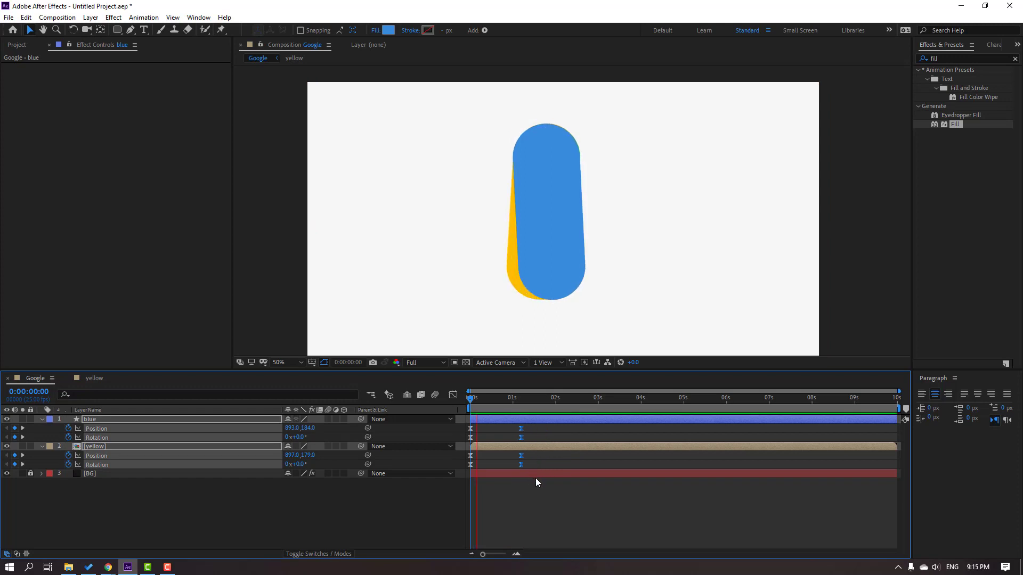
pyautogui.moveTo(545, 427); pyautogui.dragTo(461, 474)
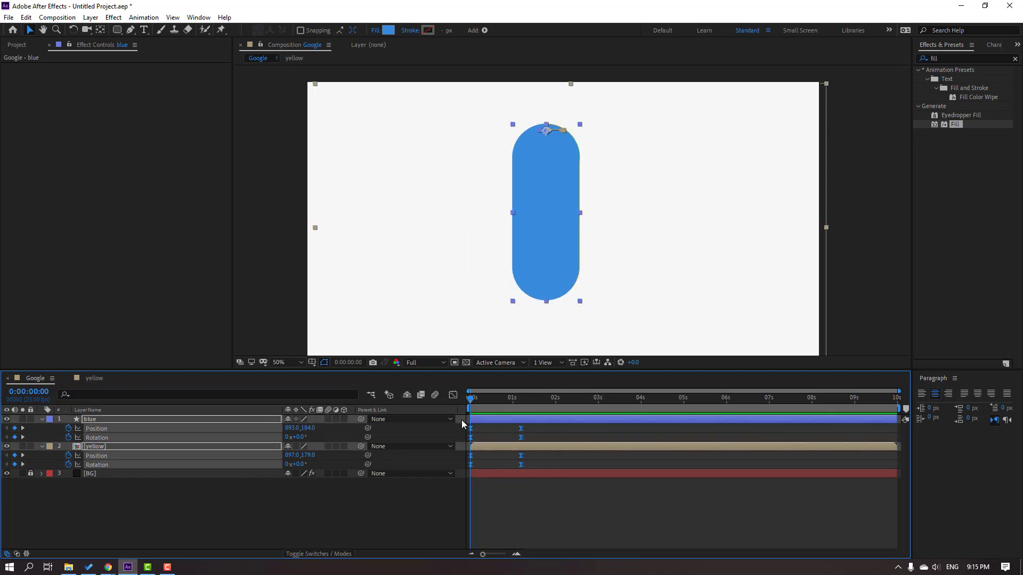
pyautogui.click(452, 396)
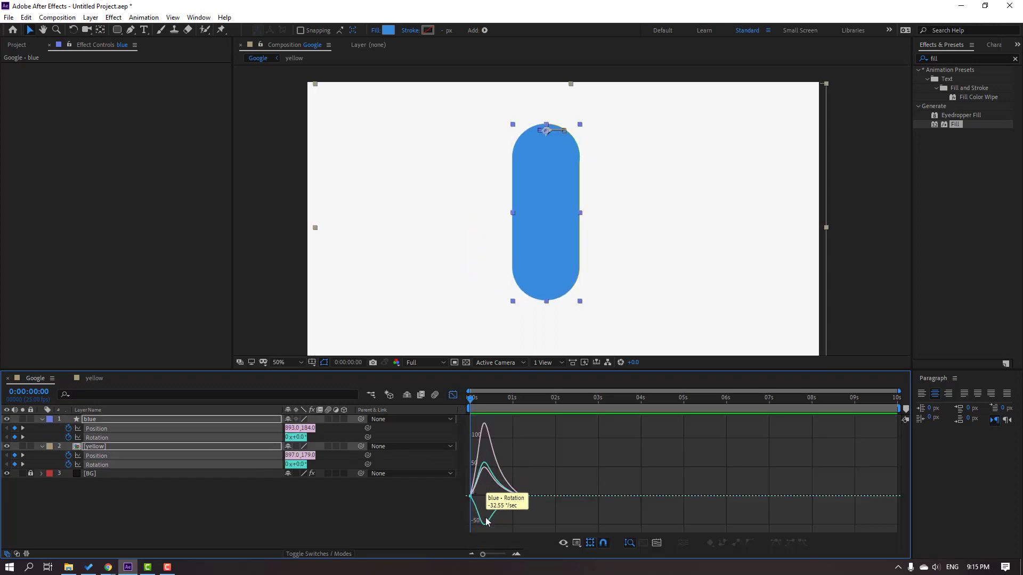
# Step: Zoom into the speed graph and select the pills' starting keyframes to lengthen their outgoing ease
pyautogui.scroll(3, 495, 511)
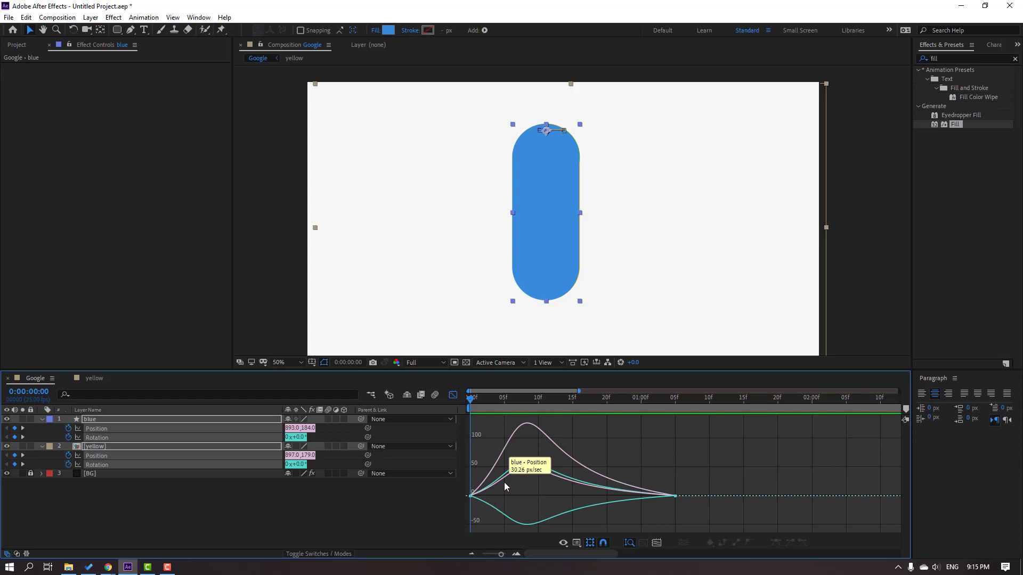
pyautogui.moveTo(447, 493); pyautogui.dragTo(525, 495)
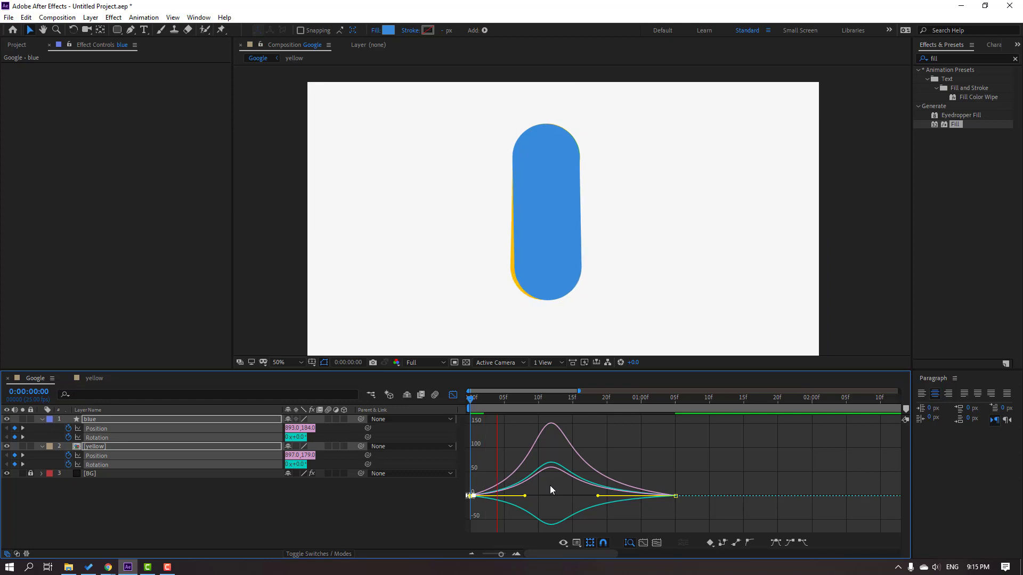
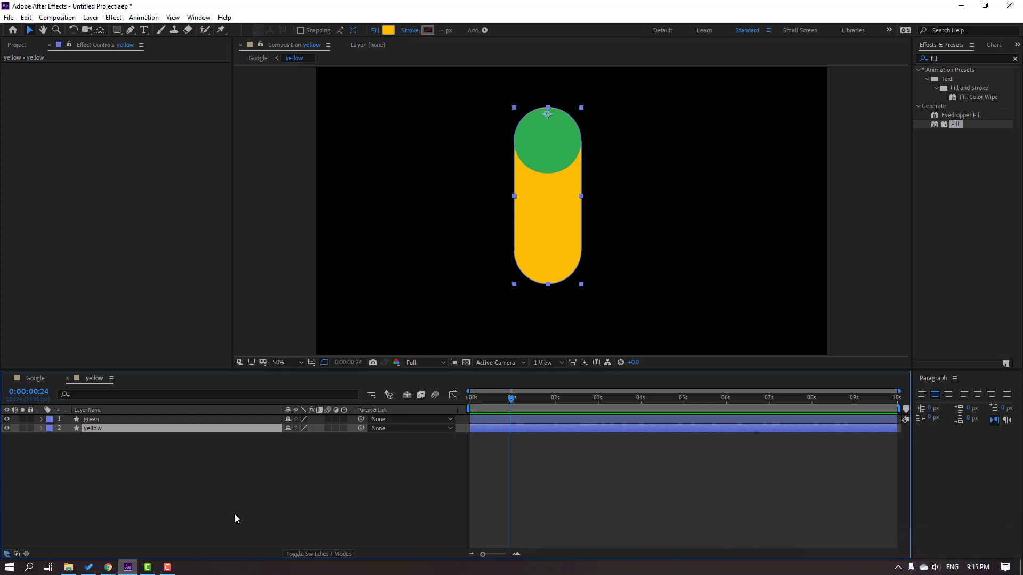
# Step: Keyframe the green circle's Position at 0:24, sliding it to the pill's bottom by 0:00:01:11
pyautogui.click(90, 421)
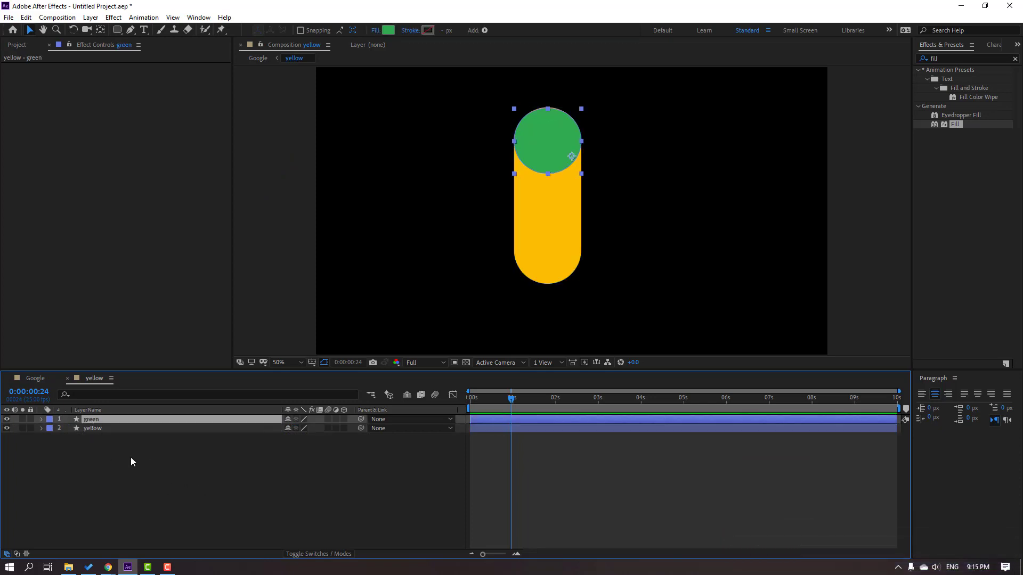
pyautogui.press('p')
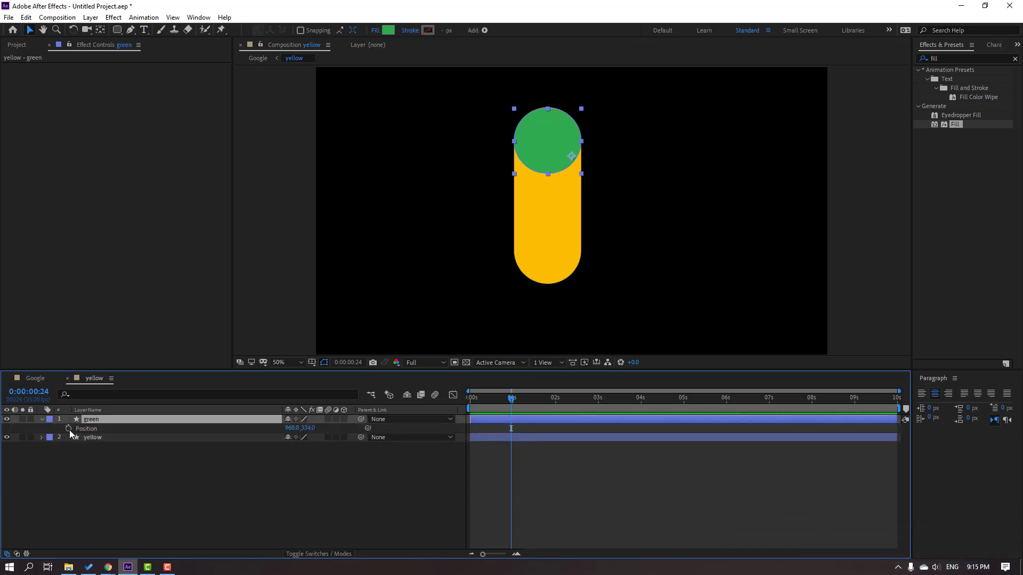
pyautogui.click(68, 429)
pyautogui.moveTo(510, 401); pyautogui.dragTo(531, 400)
pyautogui.moveTo(315, 426); pyautogui.dragTo(544, 418)
# Step: Apply Easy Ease to both of the green circle's Position keyframes
pyautogui.click(561, 454)
pyautogui.click(512, 428)
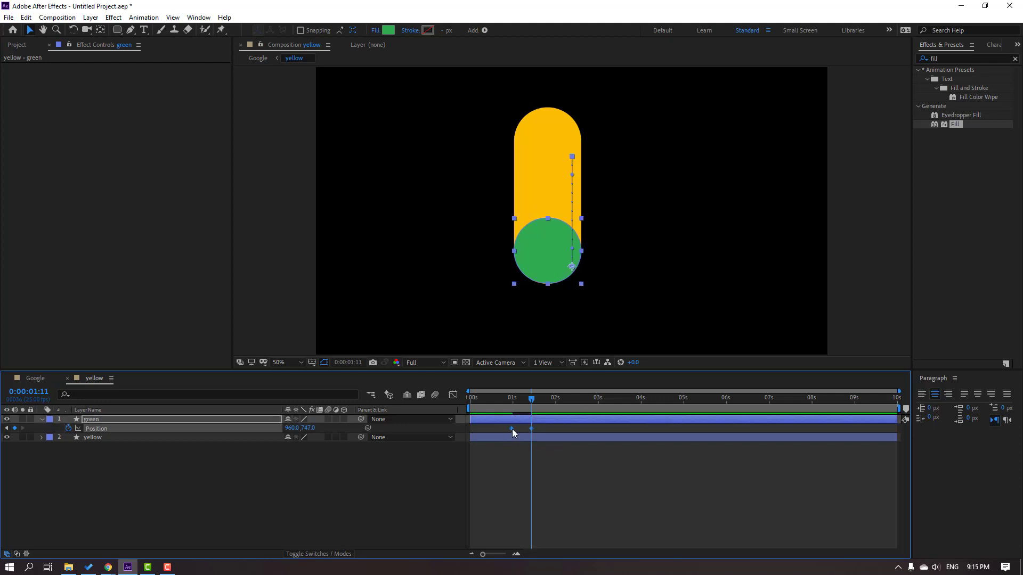
pyautogui.rightClick(513, 428)
pyautogui.moveTo(625, 424)
pyautogui.click(667, 456)
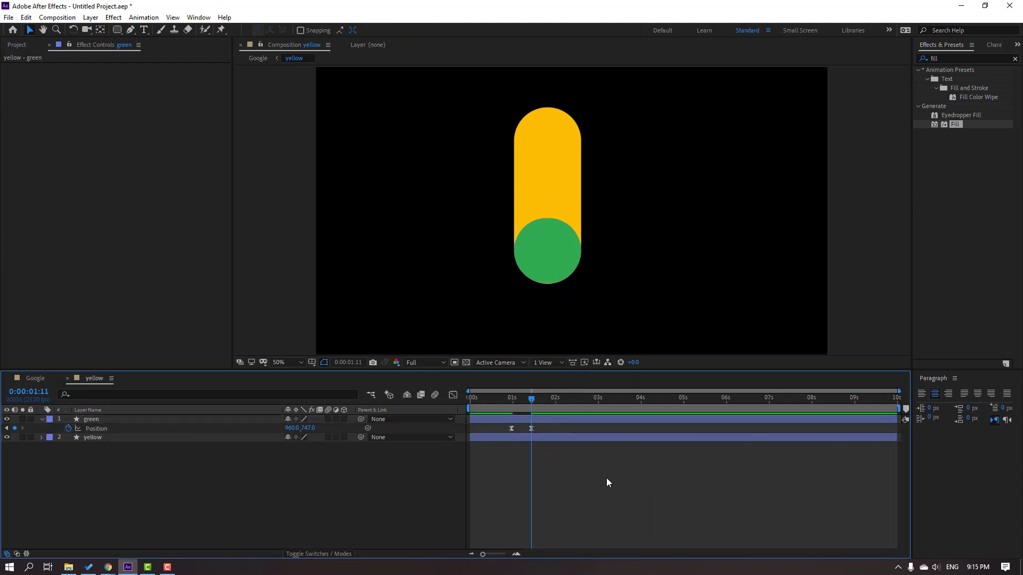
# Step: Preview the result in the Google composition, then return to the yellow composition
pyautogui.press('space')
pyautogui.click(33, 378)
pyautogui.press('space')
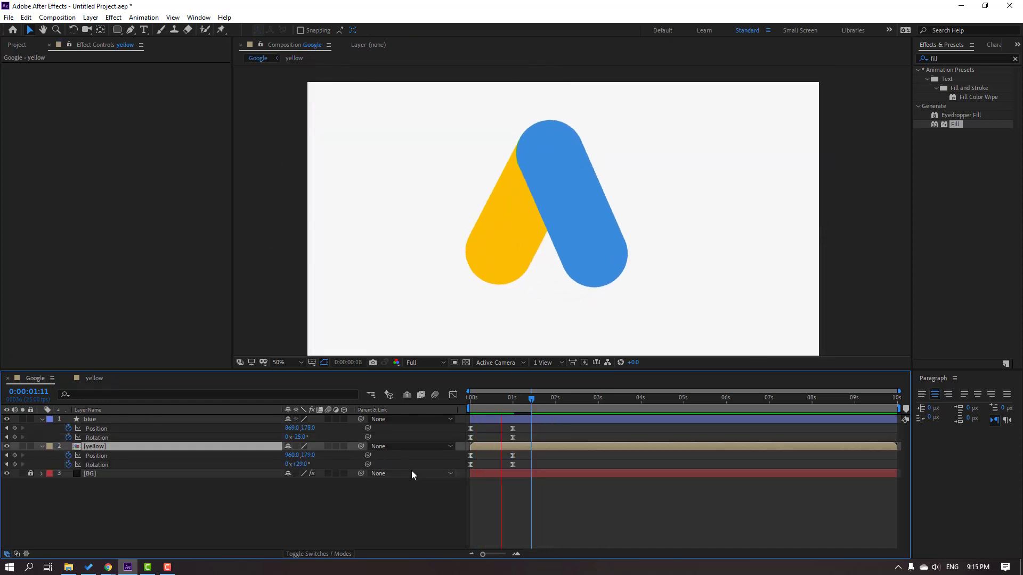
pyautogui.press('space')
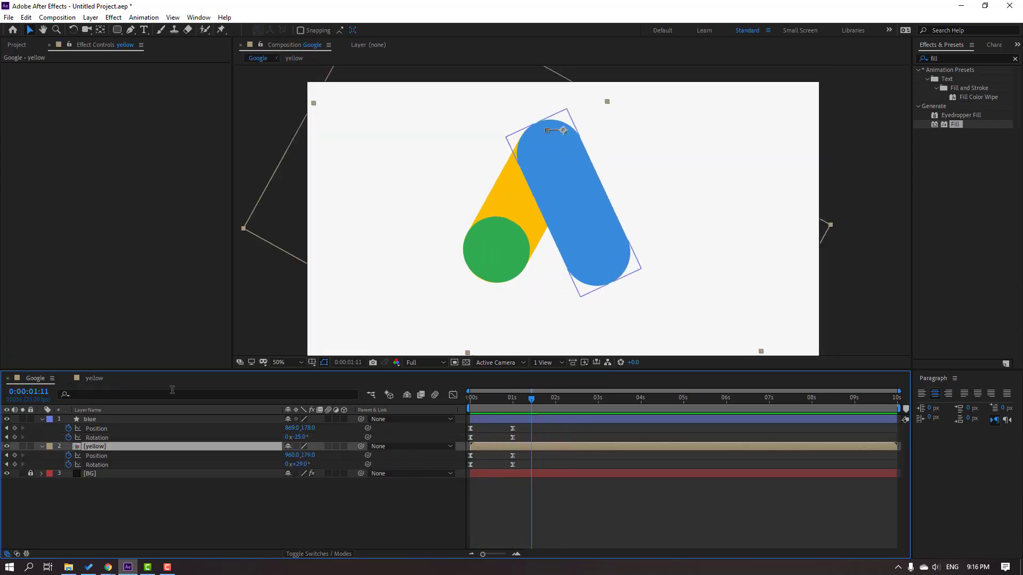
pyautogui.click(91, 374)
pyautogui.scroll(3, 559, 506)
pyautogui.hscroll(-5, 612, 488)
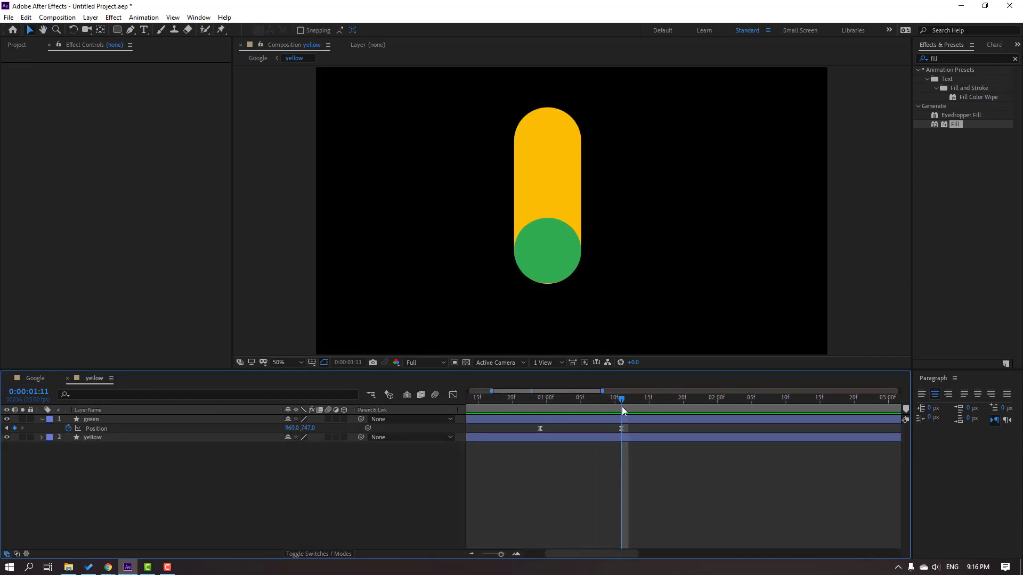
# Step: Step a few frames past the landing and nudge the green circle up 20 px
pyautogui.hscroll(2, 645, 469)
pyautogui.press('pagedown')
pyautogui.press('pagedown')
pyautogui.press('pagedown')
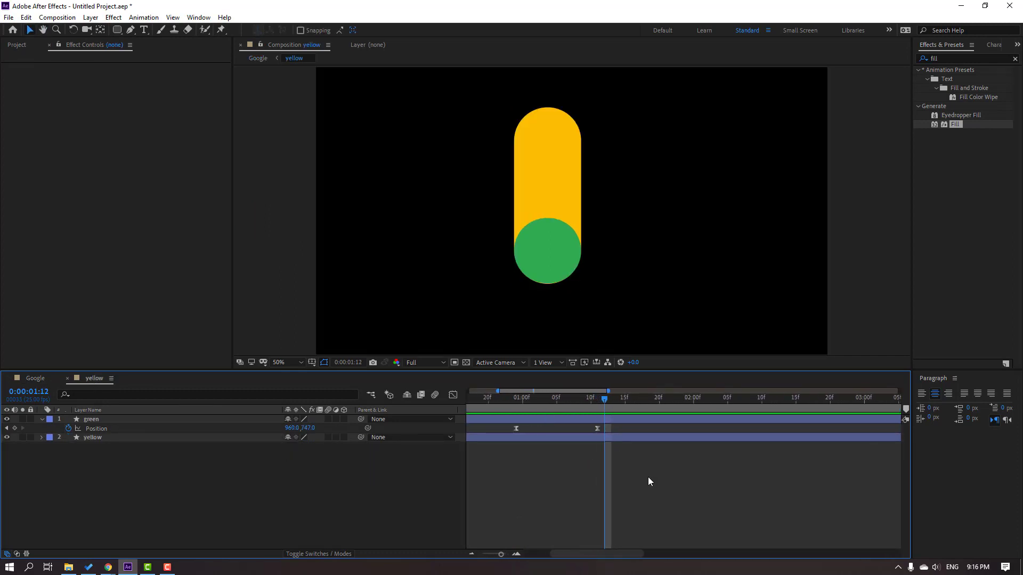
pyautogui.press('pagedown')
pyautogui.scroll(2, 504, 299)
pyautogui.click(502, 303)
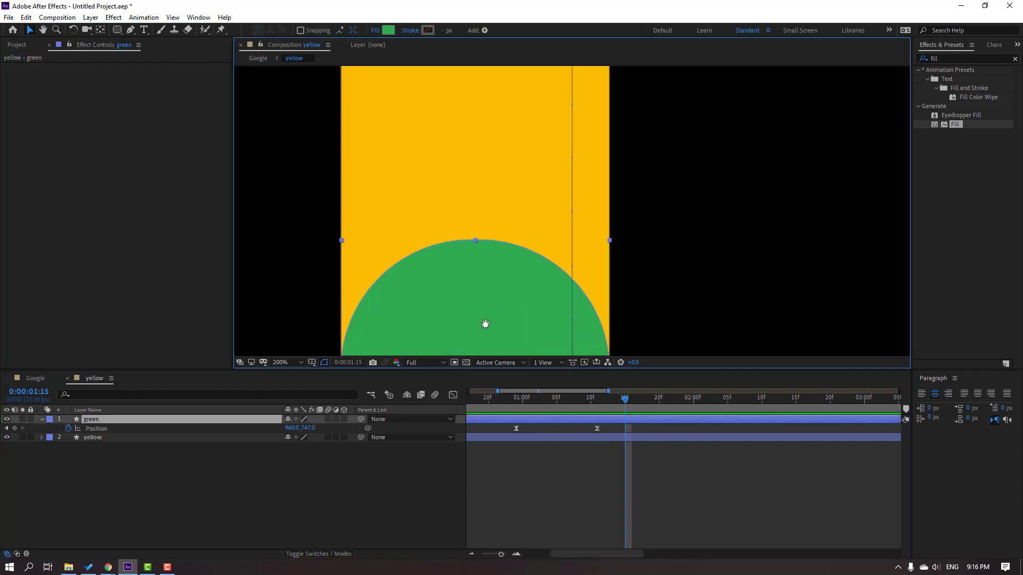
pyautogui.moveTo(485, 326); pyautogui.dragTo(499, 286)
pyautogui.press(',')
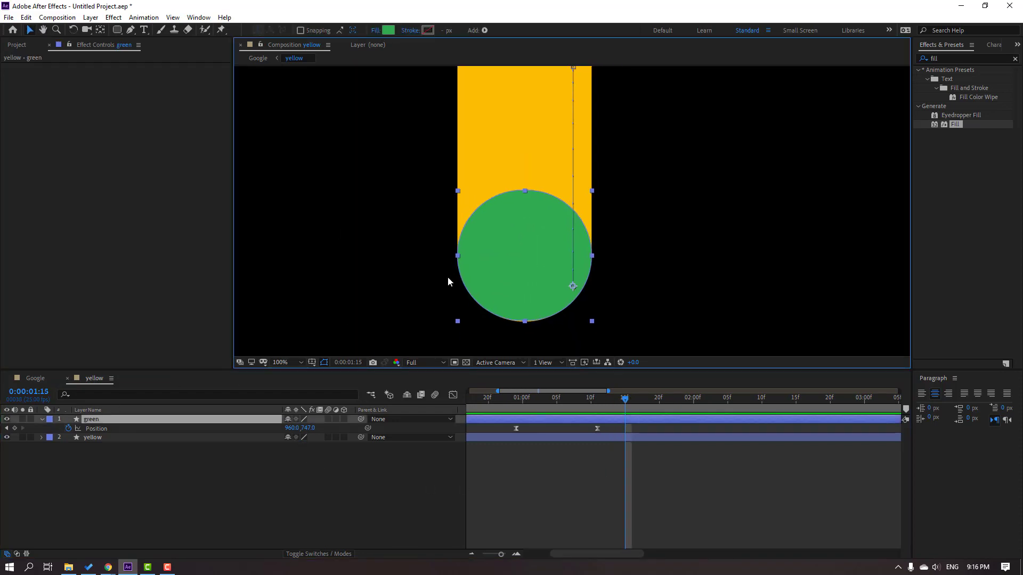
pyautogui.hotkey('shift', 'Up')
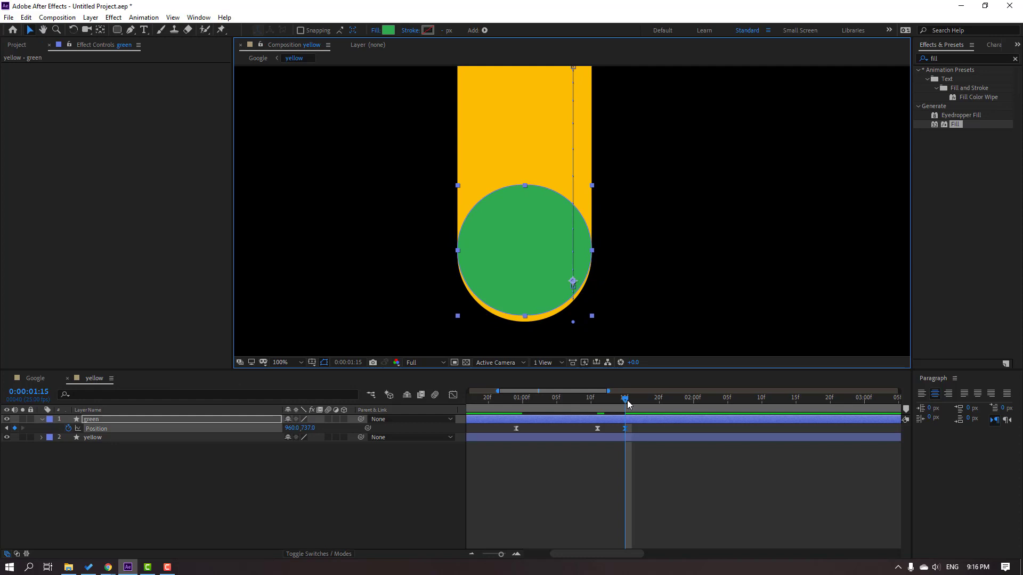
pyautogui.hotkey('shift', 'Up')
# Step: Nudge the circle back down at 0:00:01:18, preview the bounce, and select its Position keyframes
pyautogui.moveTo(626, 404); pyautogui.dragTo(649, 405)
pyautogui.press('Down')
pyautogui.press('Down')
pyautogui.press('Down')
pyautogui.press('Down')
pyautogui.press('Down')
pyautogui.press('Down')
pyautogui.press('Down')
pyautogui.press('Down')
pyautogui.press('Down')
pyautogui.press('Down')
pyautogui.press('Down')
pyautogui.press('Down')
pyautogui.press('Down')
pyautogui.press('Down')
pyautogui.press('Down')
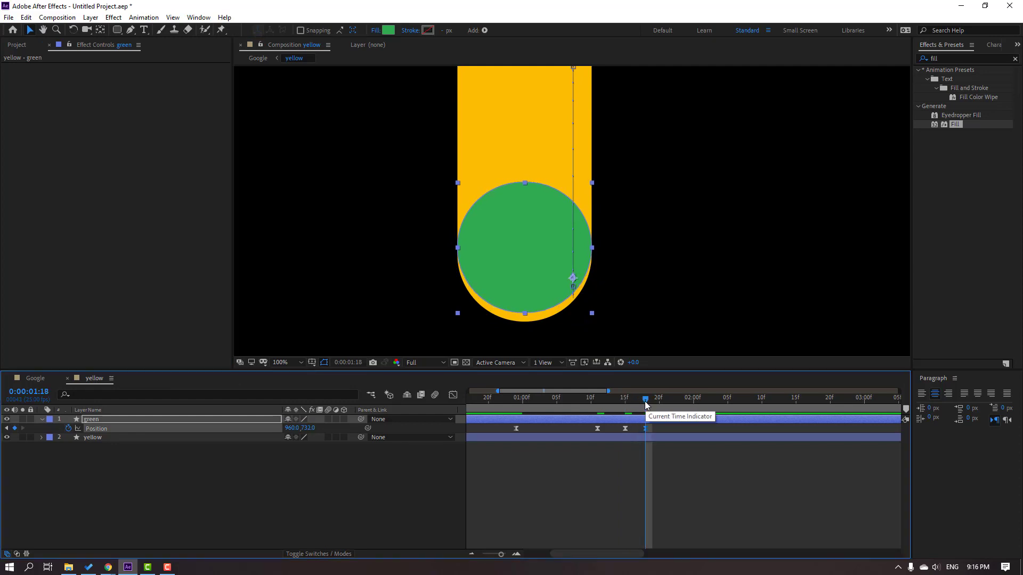
pyautogui.press('Down')
pyautogui.press('Down')
pyautogui.press('Down')
pyautogui.press('Down')
pyautogui.press('Down')
pyautogui.press('Down')
pyautogui.press('Down')
pyautogui.click(690, 465)
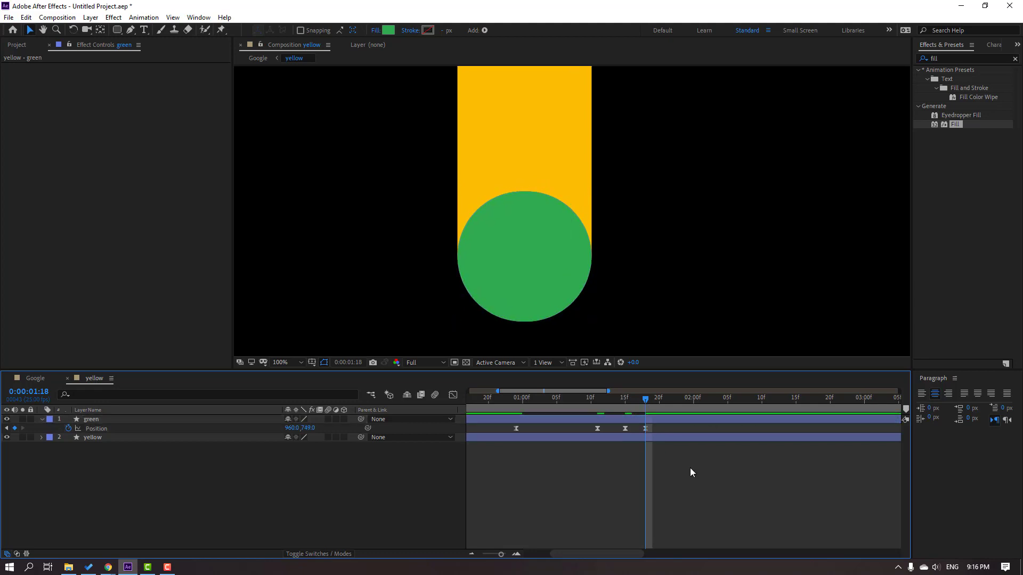
pyautogui.press('-')
pyautogui.press('-')
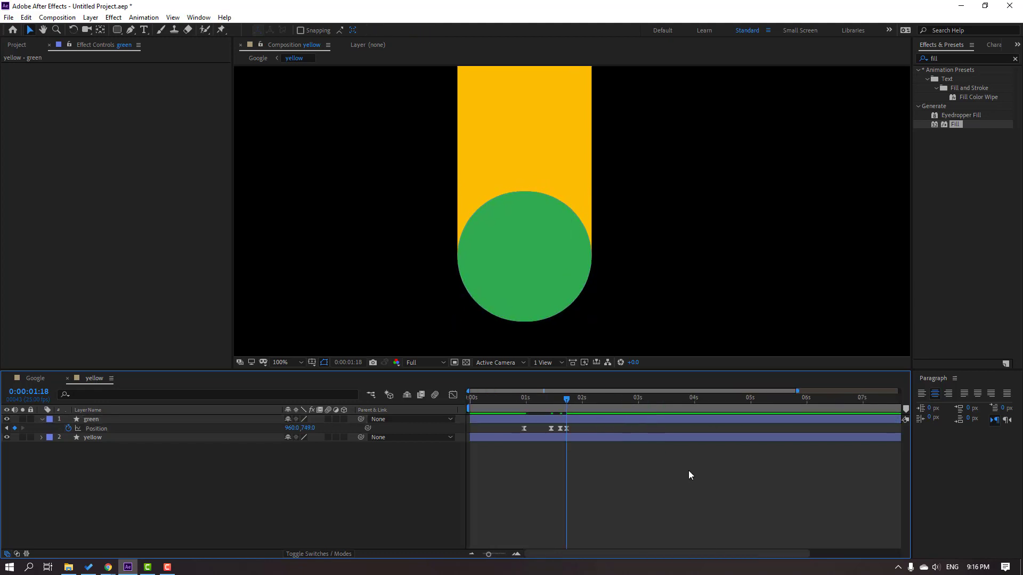
pyautogui.press('space')
pyautogui.press('space')
pyautogui.moveTo(548, 401); pyautogui.dragTo(553, 401)
pyautogui.moveTo(590, 433); pyautogui.dragTo(509, 441)
# Step: Set the selected Position keyframes' spatial interpolation to Linear and preview the motion
pyautogui.rightClick(525, 434)
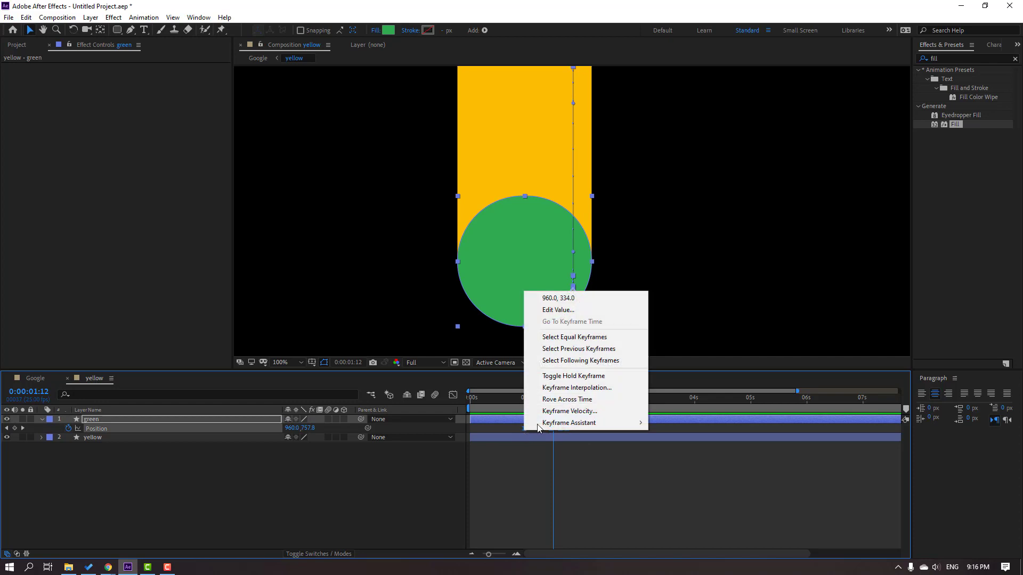
pyautogui.click(606, 390)
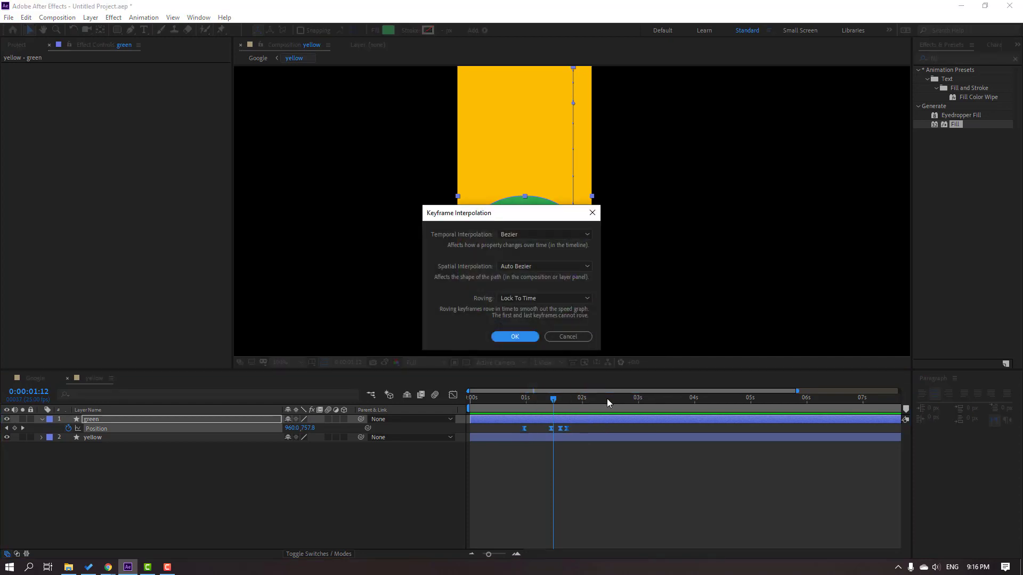
pyautogui.click(513, 266)
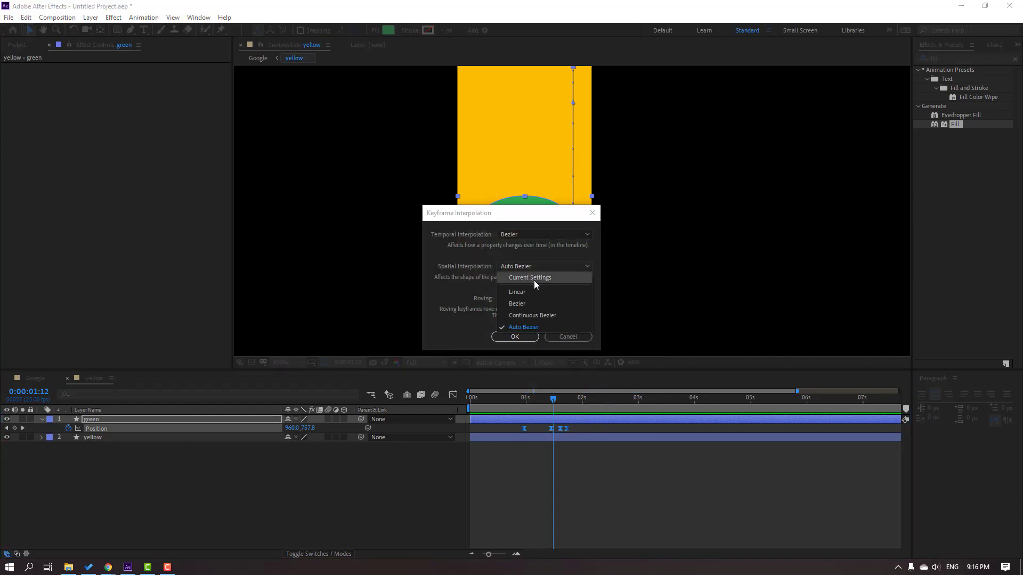
pyautogui.click(518, 296)
pyautogui.click(515, 337)
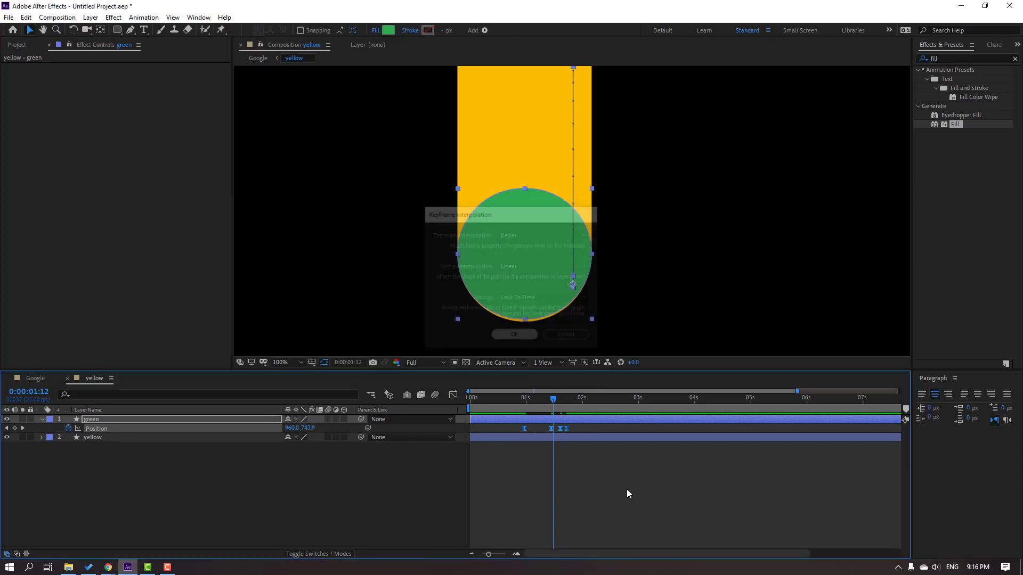
pyautogui.press('space')
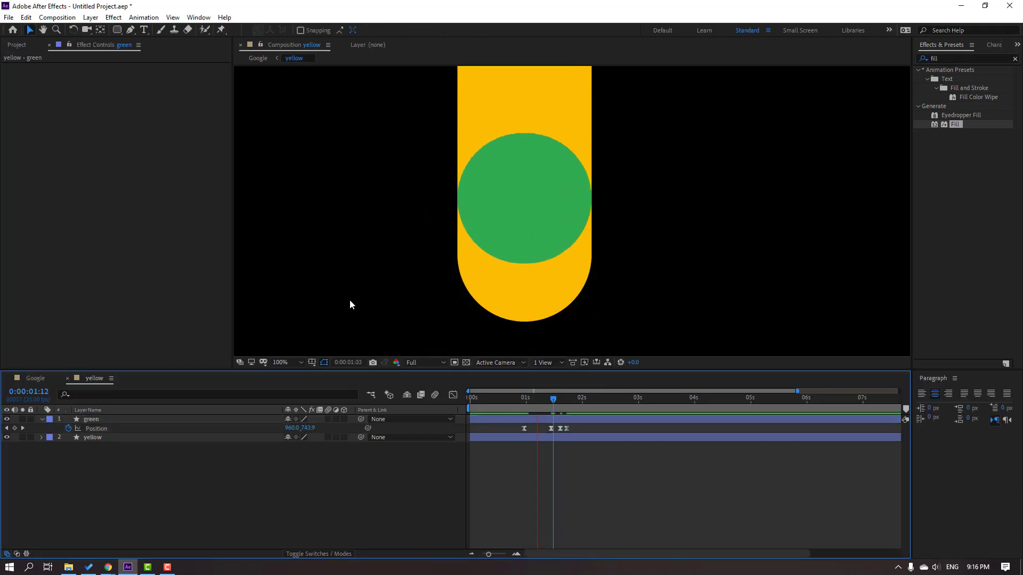
pyautogui.scroll(-1, 358, 302)
pyautogui.scroll(1, 491, 322)
pyautogui.press('space')
# Step: Inspect the speed graph of the last three Position keyframes while previewing
pyautogui.moveTo(586, 428); pyautogui.dragTo(520, 433)
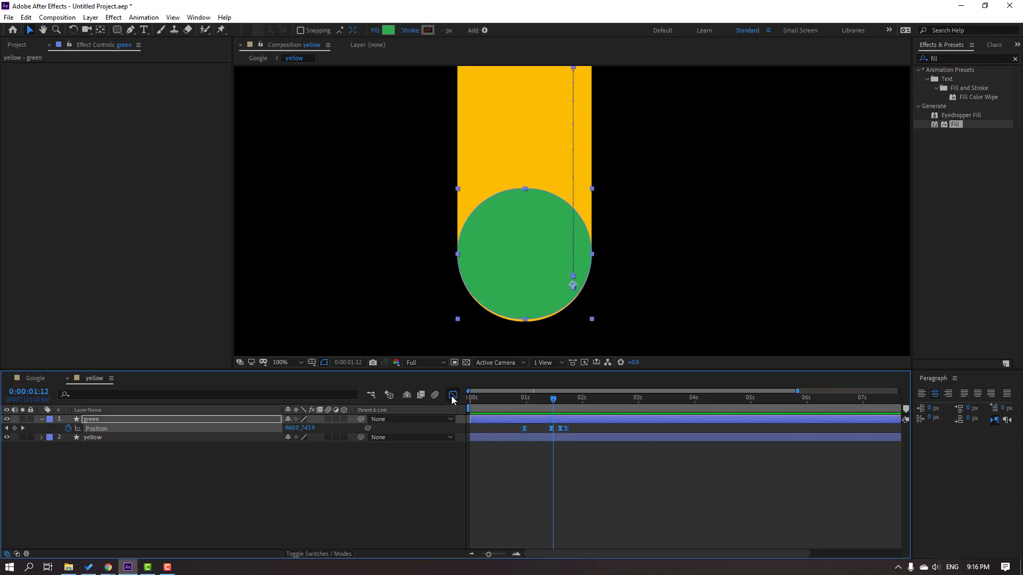
pyautogui.click(452, 395)
pyautogui.scroll(3, 541, 520)
pyautogui.moveTo(596, 502); pyautogui.dragTo(593, 503)
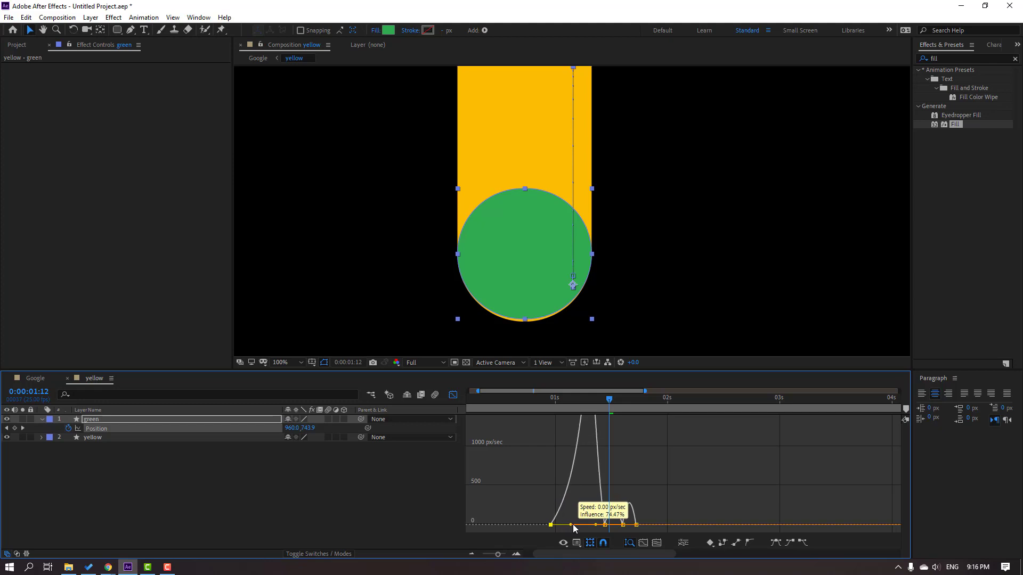
pyautogui.scroll(-3, 573, 524)
pyautogui.press('space')
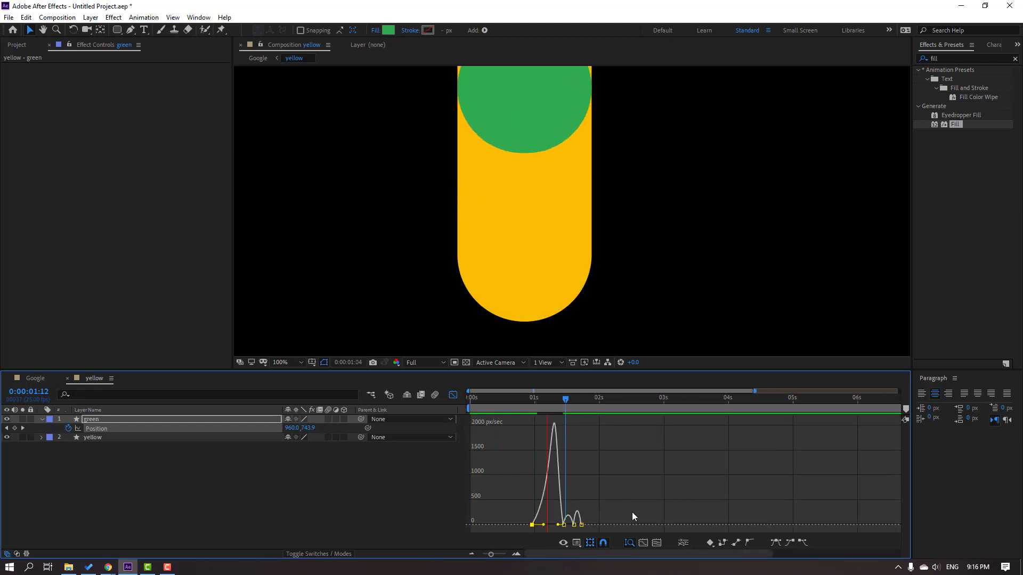
pyautogui.press('space')
# Step: Shift the last three bounce keyframes slightly earlier and preview at 50% zoom
pyautogui.click(452, 396)
pyautogui.scroll(-1, 446, 326)
pyautogui.press('space')
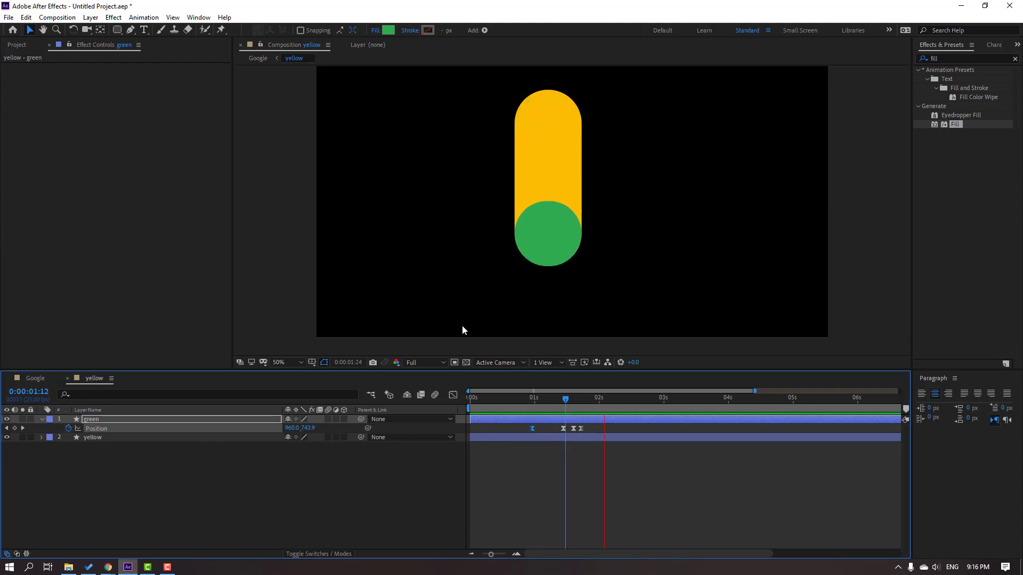
pyautogui.scroll(1, 463, 326)
pyautogui.press('space')
pyautogui.moveTo(596, 431); pyautogui.dragTo(556, 434)
pyautogui.press('space')
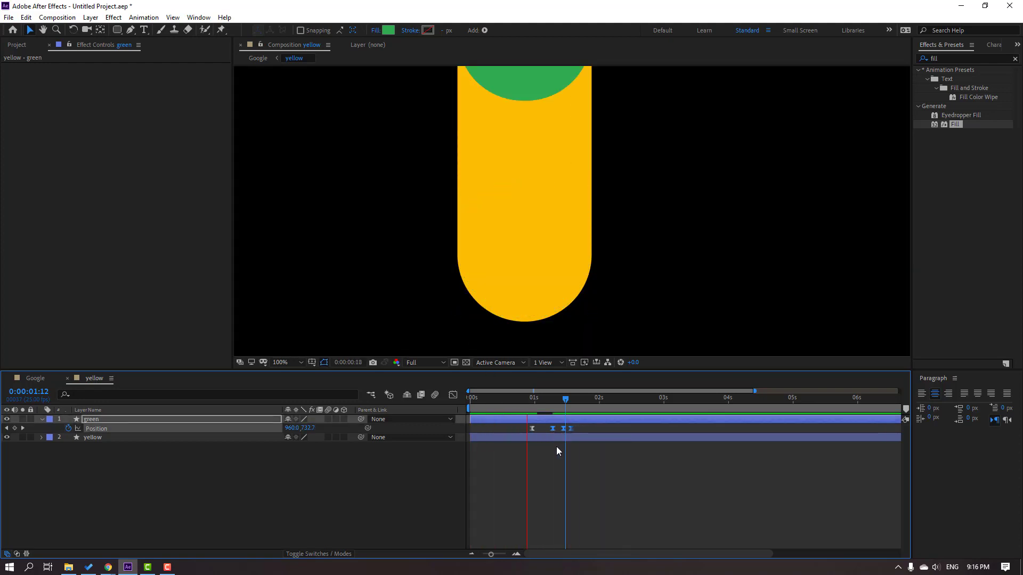
pyautogui.press('space')
pyautogui.press(',')
pyautogui.press('space')
pyautogui.press('space')
# Step: Preview the Google composition and scrub back to 0:00:01:02
pyautogui.click(36, 378)
pyautogui.press('space')
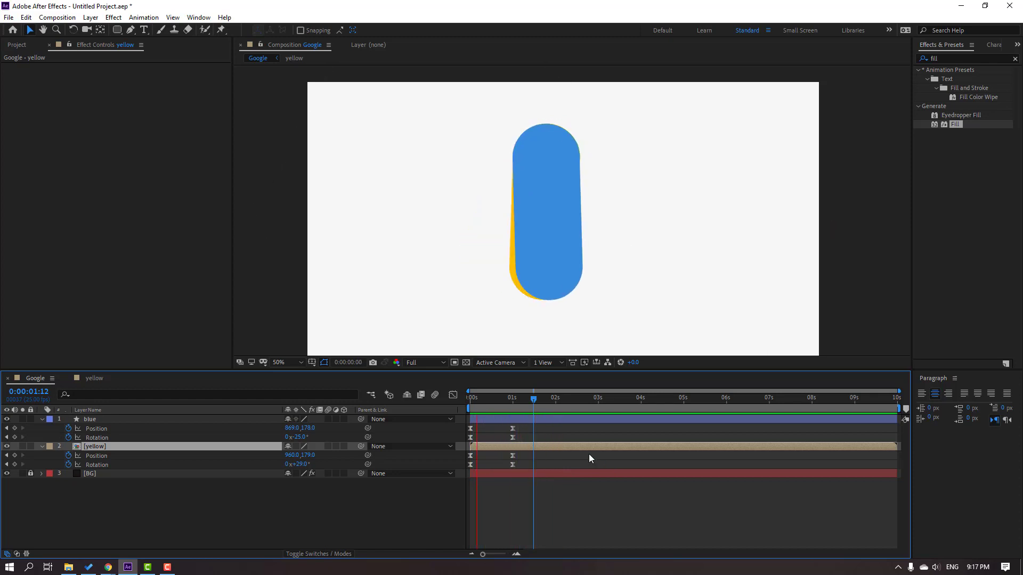
pyautogui.press('space')
pyautogui.moveTo(502, 404); pyautogui.dragTo(516, 398)
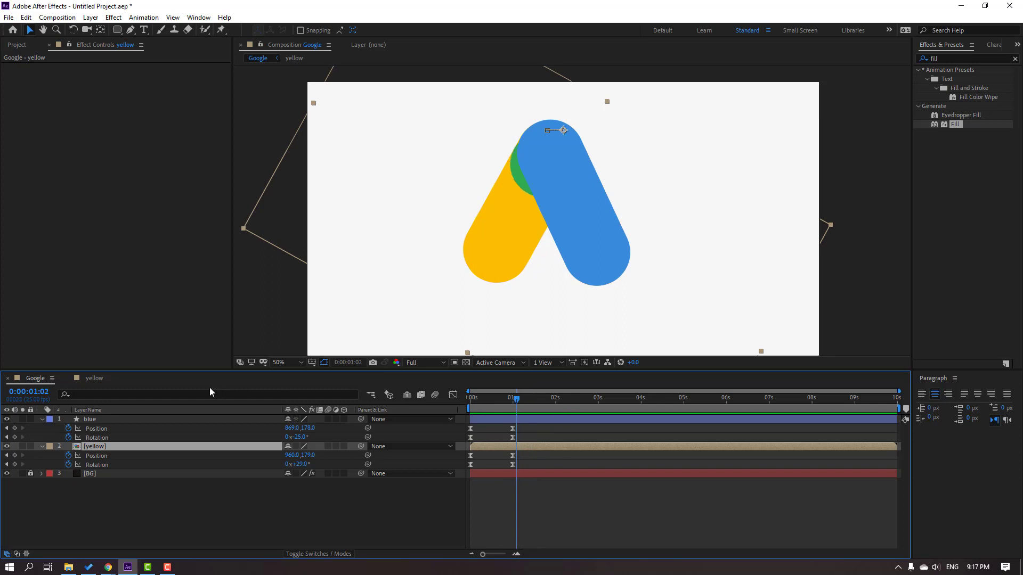
# Step: Move all four of green's Position keyframes earlier and preview the combined logo animation
pyautogui.click(89, 379)
pyautogui.moveTo(579, 426); pyautogui.dragTo(523, 430)
pyautogui.click(32, 377)
pyautogui.press('space')
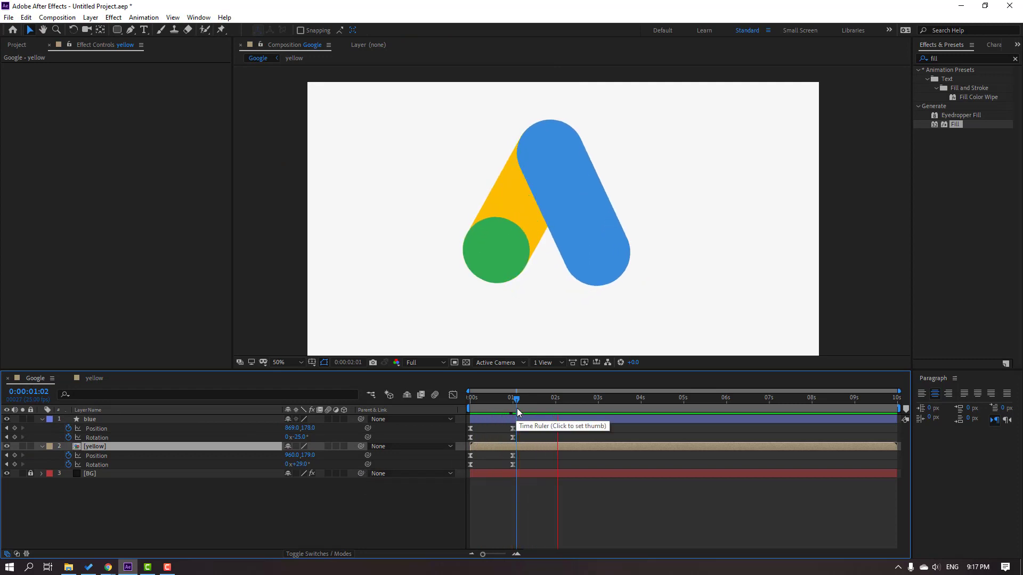
pyautogui.press('space')
pyautogui.press('Home')
pyautogui.click(461, 517)
pyautogui.moveTo(506, 400); pyautogui.dragTo(458, 404)
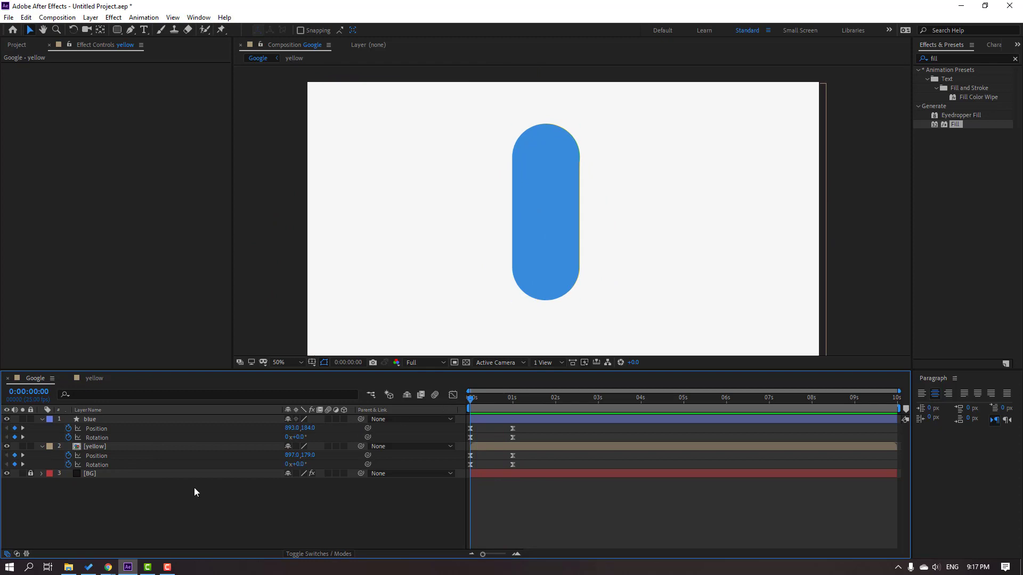
# Step: Expand the blue layer's contents down to Rectangle Path 1's Size property
pyautogui.click(92, 420)
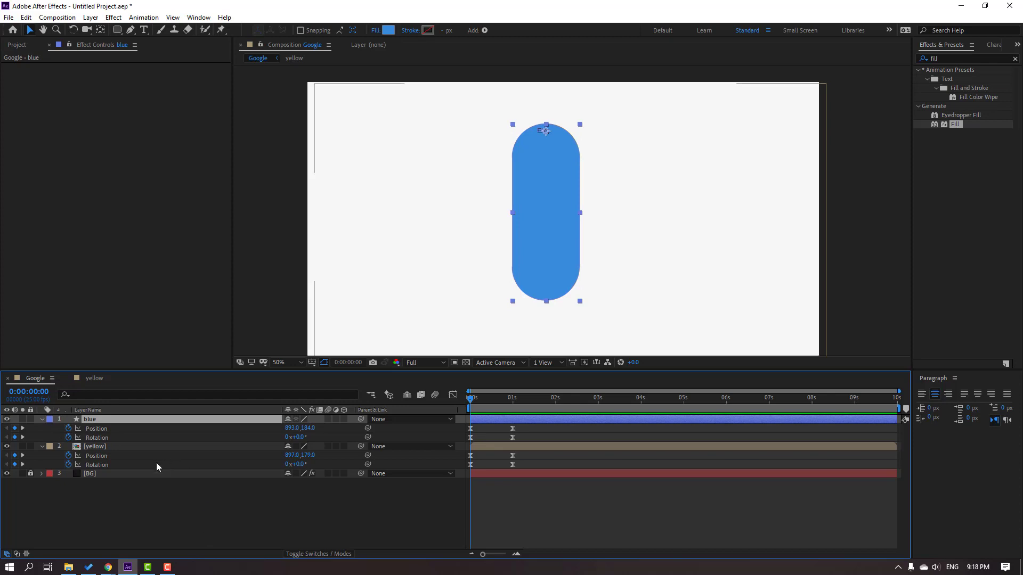
pyautogui.click(42, 420)
pyautogui.click(42, 420)
pyautogui.click(50, 439)
pyautogui.click(51, 429)
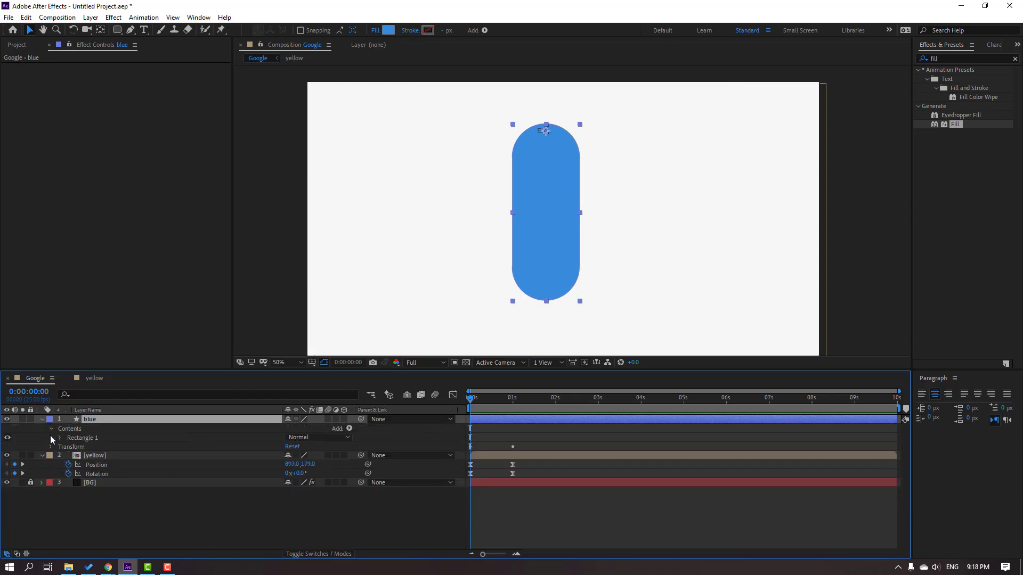
pyautogui.click(59, 438)
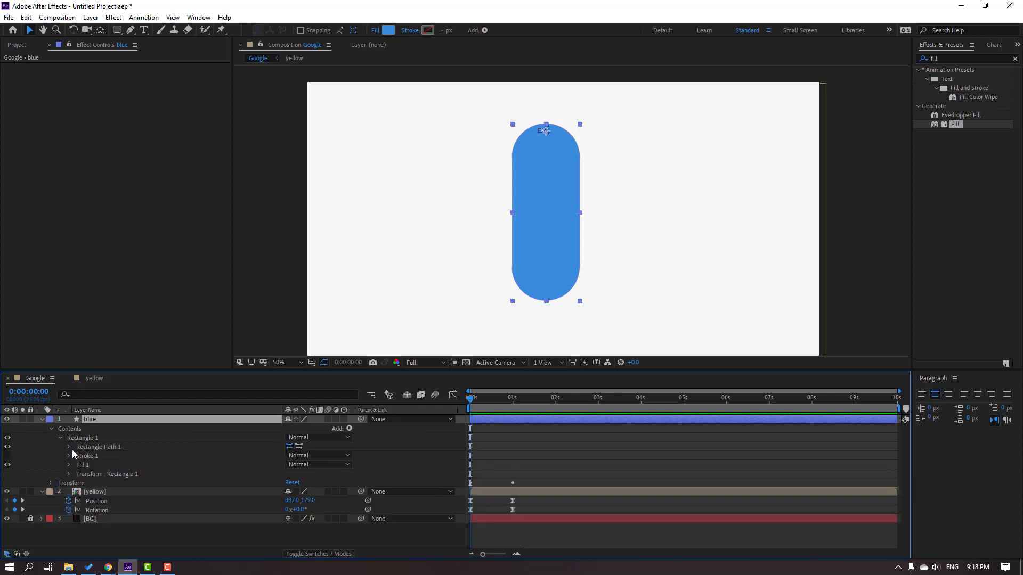
pyautogui.click(69, 447)
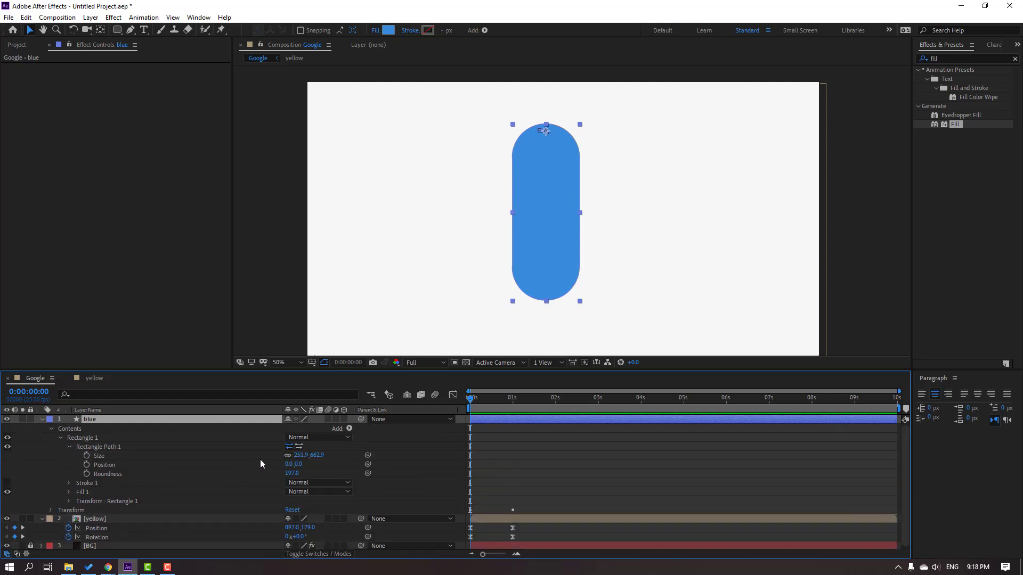
# Step: Unlink Size and keyframe blue to start as a dot and stretch into the pill
pyautogui.click(288, 456)
pyautogui.click(86, 456)
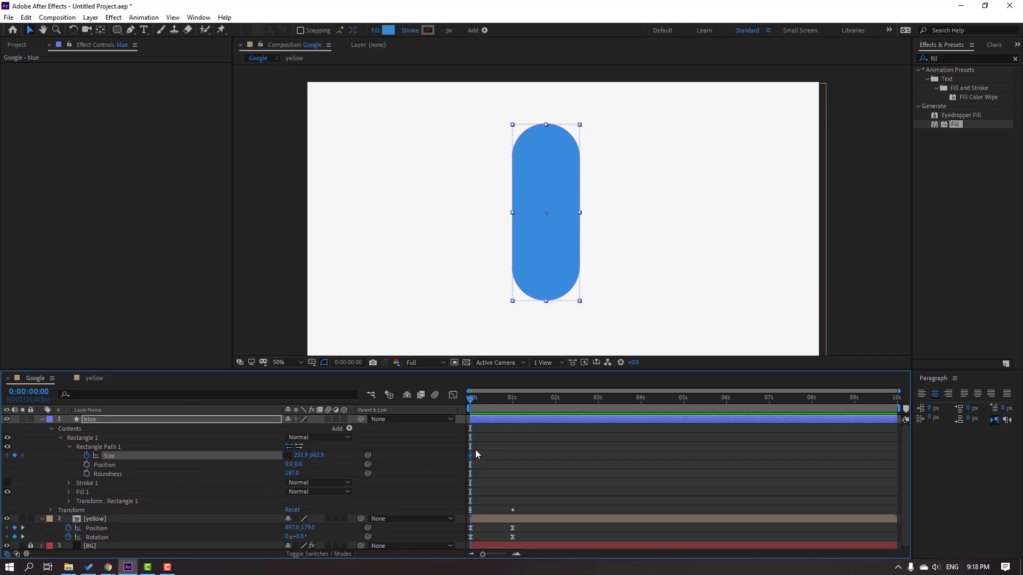
pyautogui.moveTo(469, 456); pyautogui.dragTo(488, 456)
pyautogui.moveTo(313, 458); pyautogui.dragTo(98, 457)
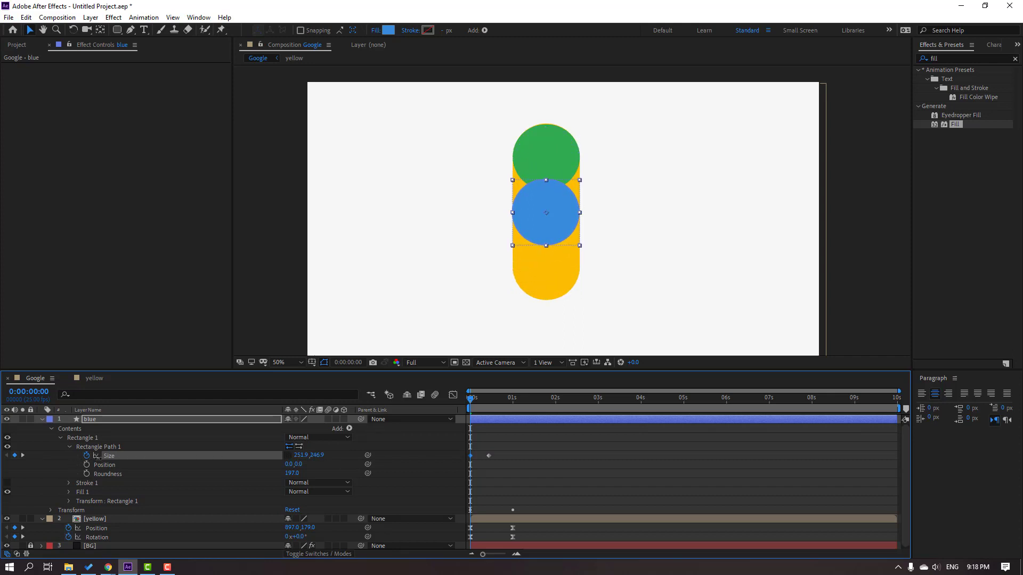
pyautogui.moveTo(471, 399)
pyautogui.mouseDown()
pyautogui.moveTo(503, 401)
pyautogui.moveTo(469, 400)
pyautogui.mouseUp()
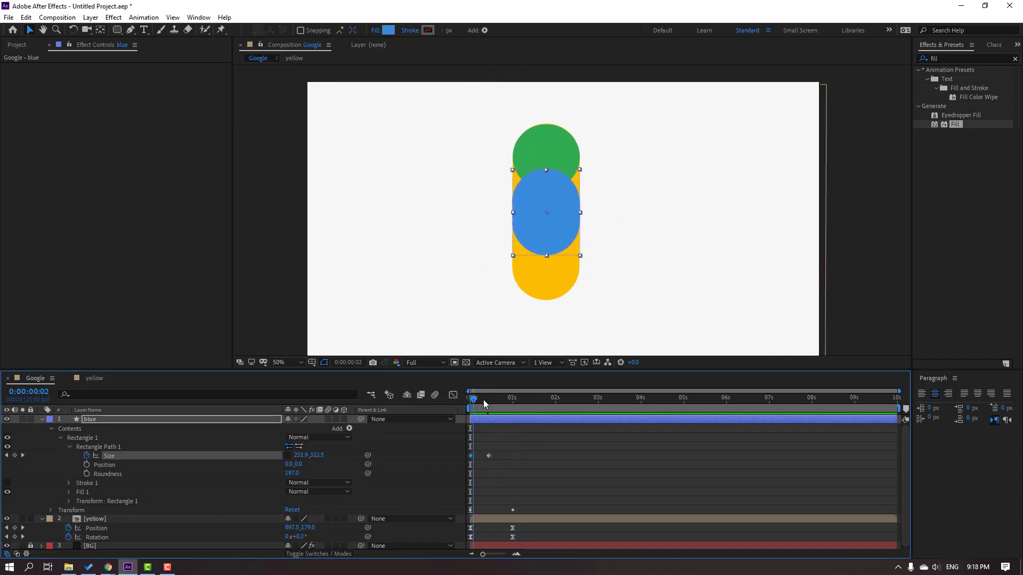
# Step: Apply Easy Ease to both Size keyframes and preview the stretch
pyautogui.moveTo(537, 453); pyautogui.dragTo(448, 462)
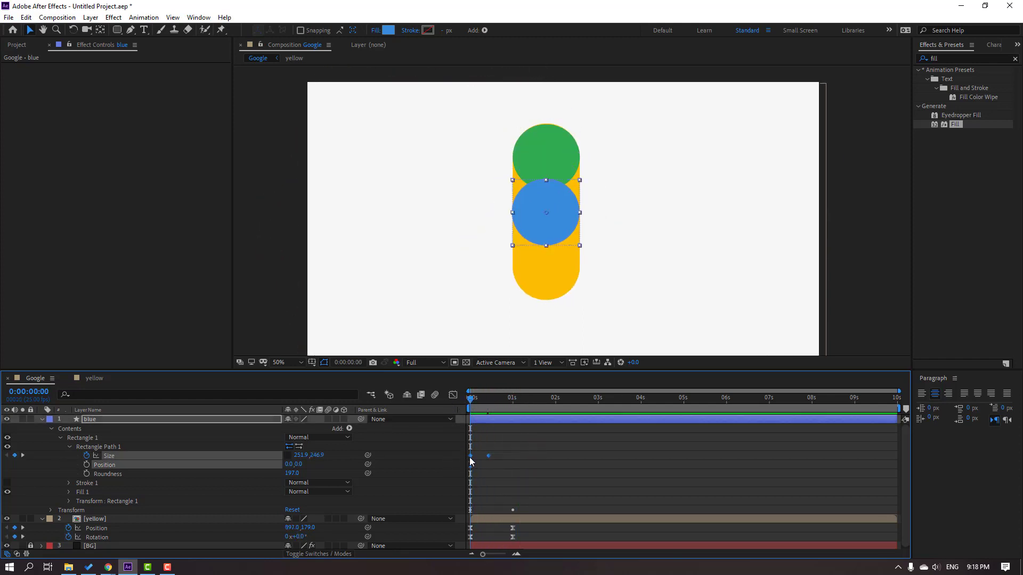
pyautogui.rightClick(470, 456)
pyautogui.moveTo(541, 451)
pyautogui.click(623, 485)
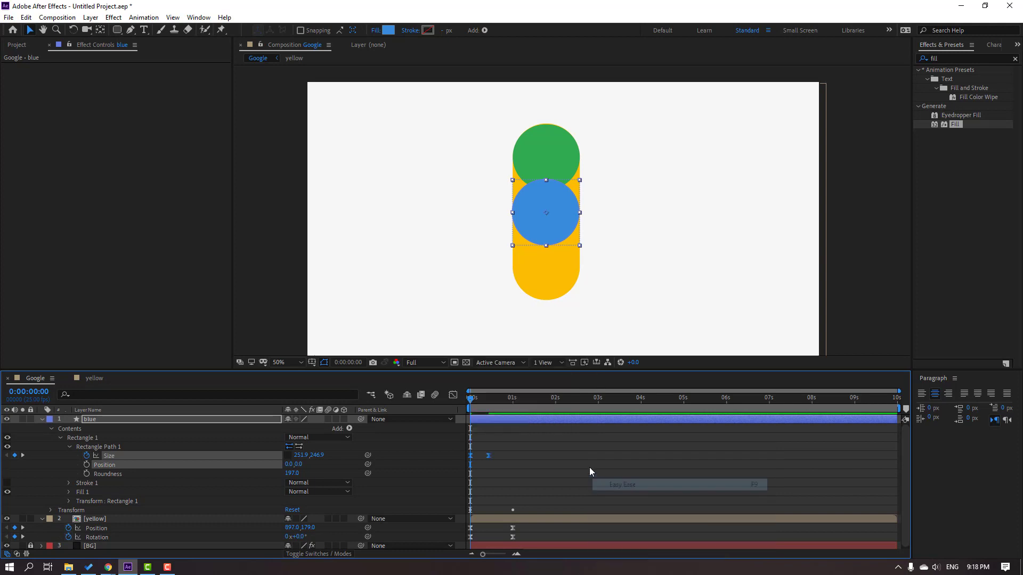
pyautogui.moveTo(474, 405)
pyautogui.mouseDown()
pyautogui.moveTo(502, 401)
pyautogui.moveTo(472, 404)
pyautogui.mouseUp()
pyautogui.moveTo(528, 446); pyautogui.dragTo(489, 456)
pyautogui.click(545, 455)
pyautogui.press('space')
pyautogui.press('space')
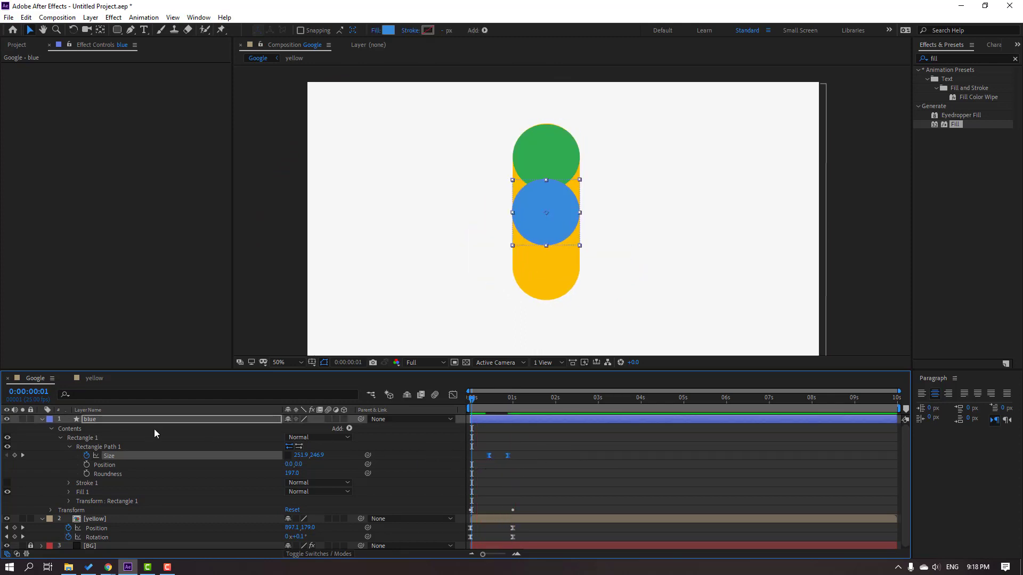
# Step: Delay the blue and yellow Position and Rotation keyframes until after the stretch
pyautogui.click(41, 419)
pyautogui.keyDown('ctrl'); pyautogui.click(94, 428); pyautogui.keyUp('ctrl')
pyautogui.press('u')
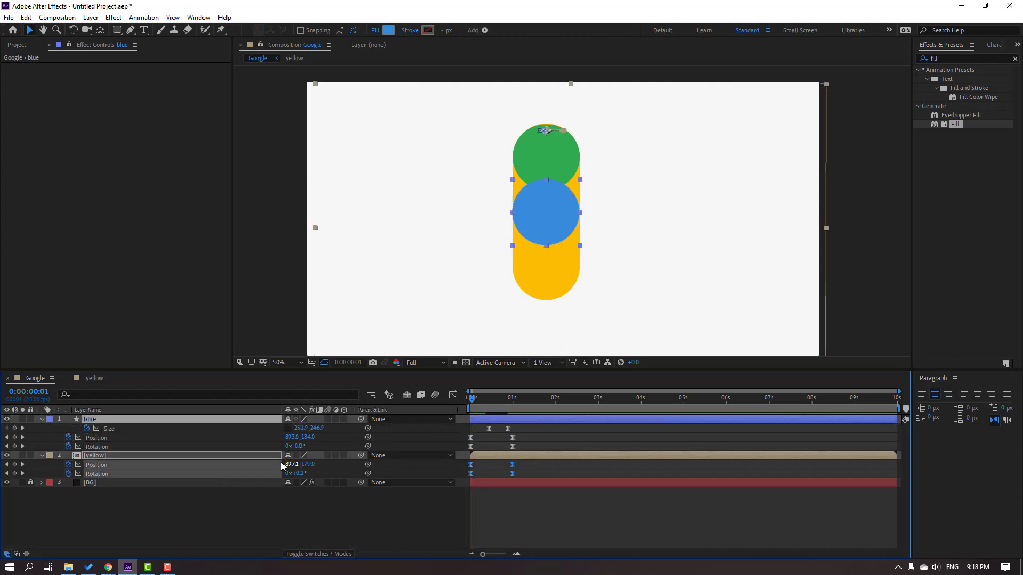
pyautogui.moveTo(543, 438)
pyautogui.mouseDown()
pyautogui.moveTo(488, 448)
pyautogui.moveTo(468, 476)
pyautogui.mouseUp()
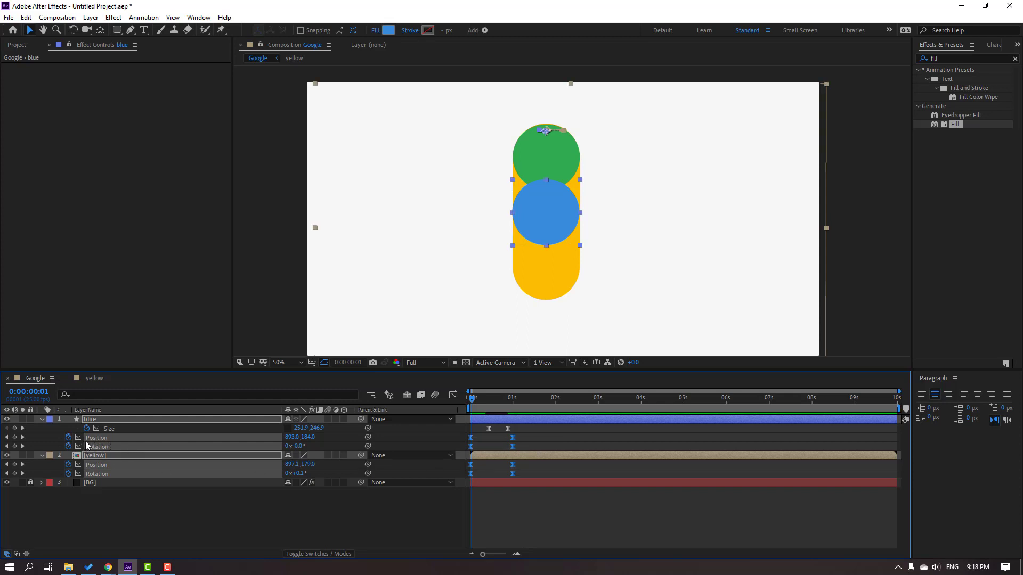
pyautogui.moveTo(472, 437); pyautogui.dragTo(509, 438)
pyautogui.press('space')
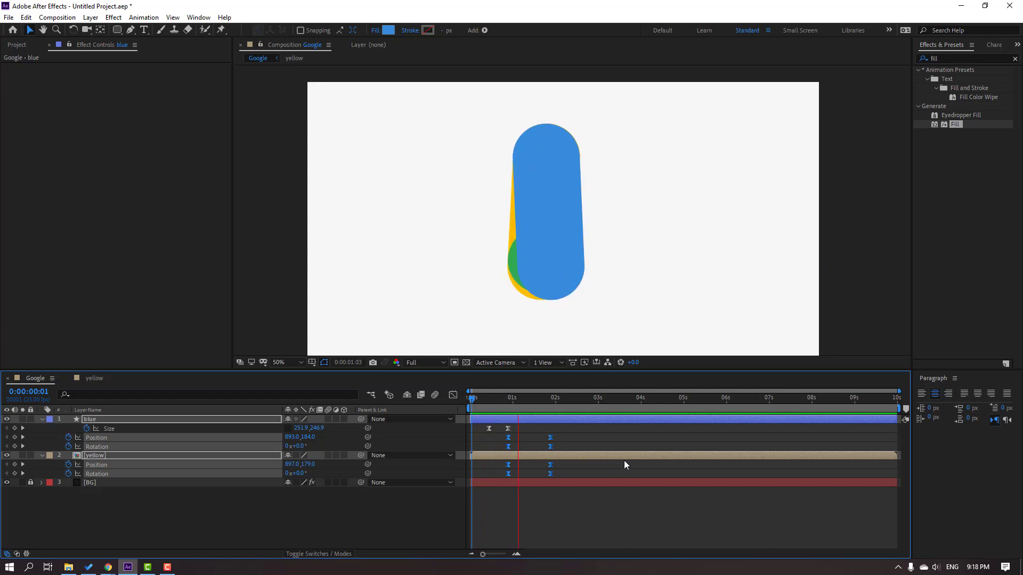
pyautogui.moveTo(499, 399); pyautogui.dragTo(552, 406)
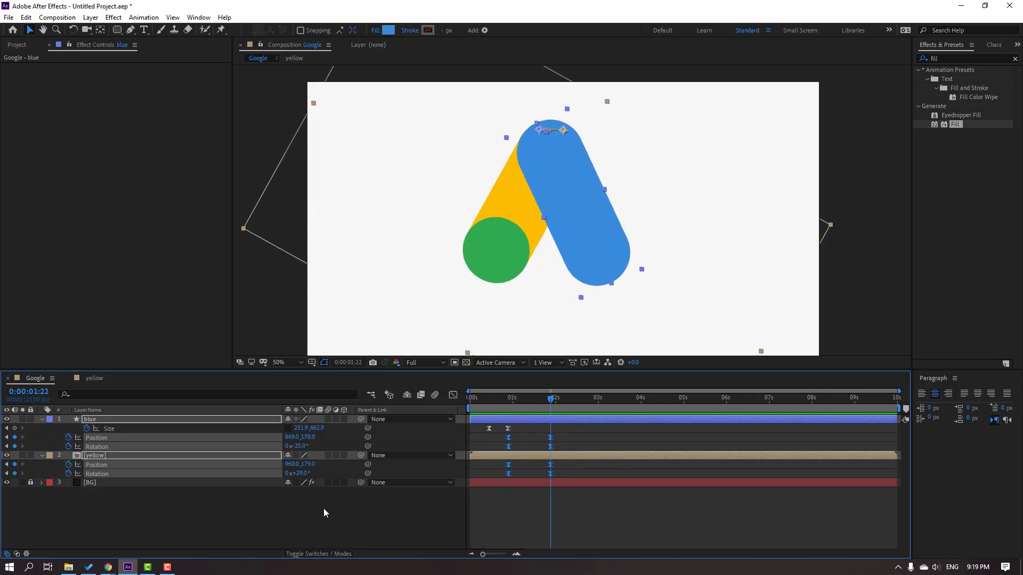
# Step: In the yellow precomp, shift the green bounce to start near 0:00:01:21
pyautogui.doubleClick(94, 457)
pyautogui.moveTo(579, 426); pyautogui.dragTo(515, 437)
pyautogui.moveTo(525, 429); pyautogui.dragTo(589, 432)
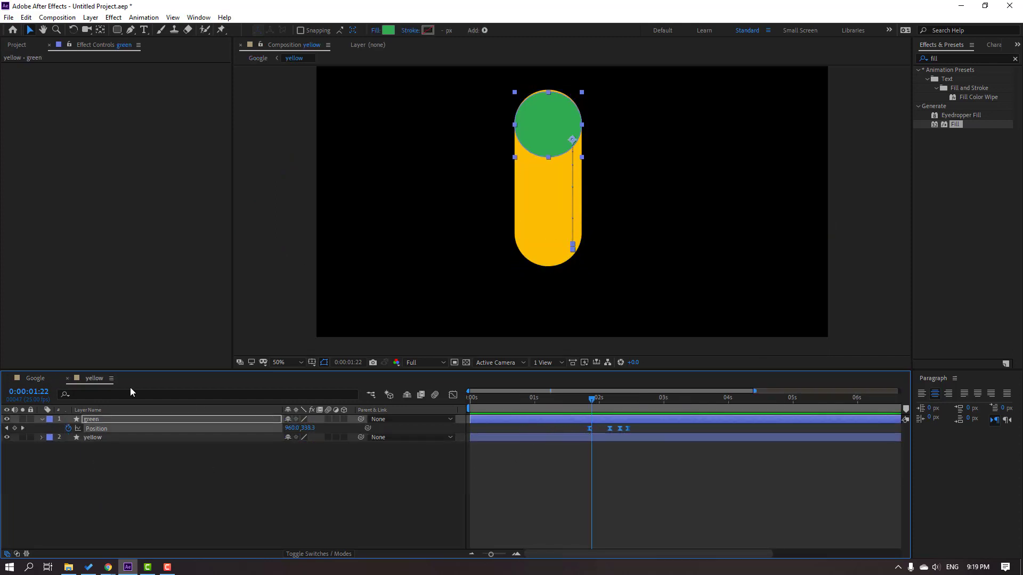
pyautogui.click(47, 378)
# Step: Split the yellow layer at 0:00:22 and delete the earlier piece
pyautogui.press('space')
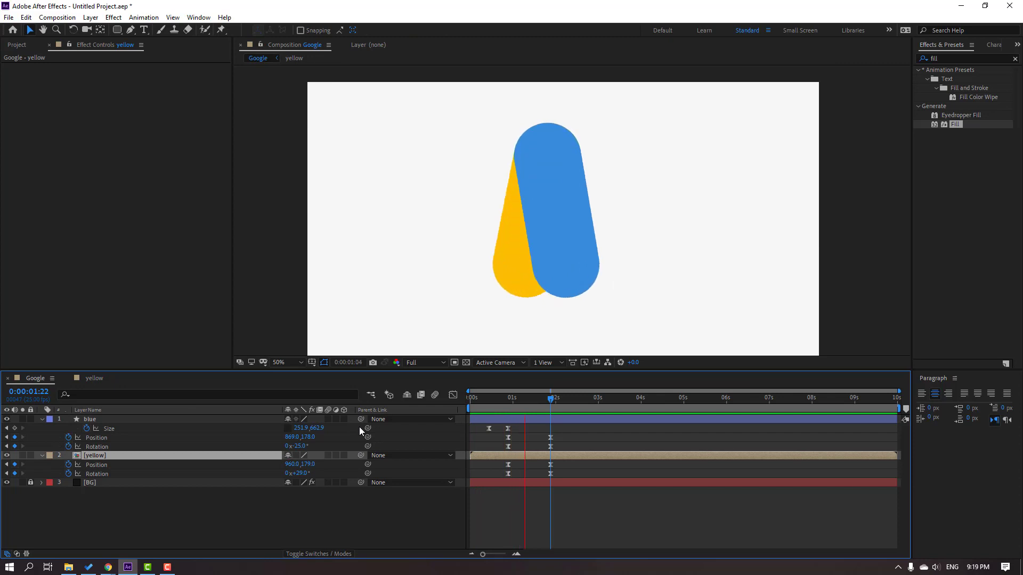
pyautogui.click(507, 399)
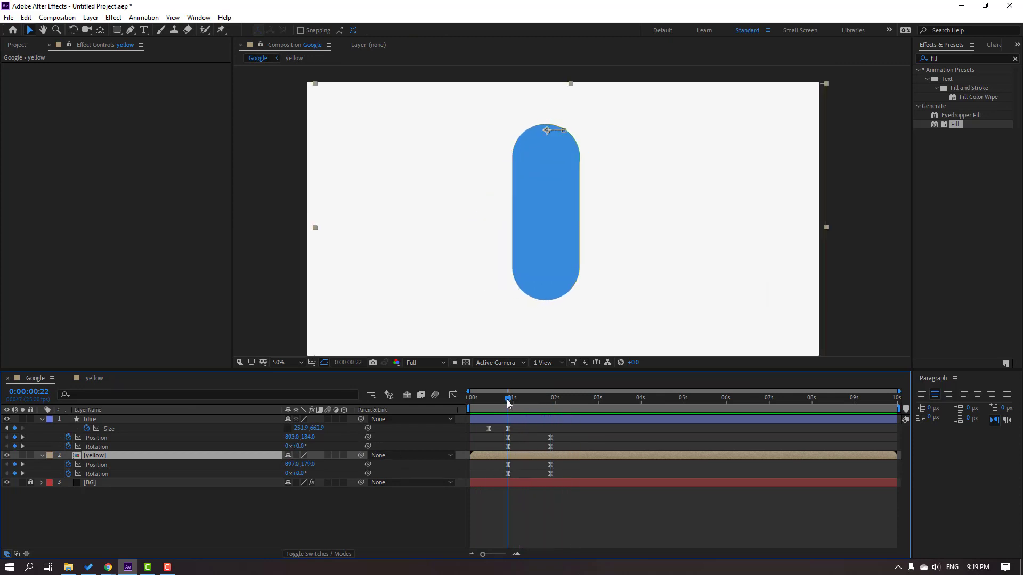
pyautogui.click(117, 497)
pyautogui.click(93, 458)
pyautogui.click(25, 14)
pyautogui.click(100, 169)
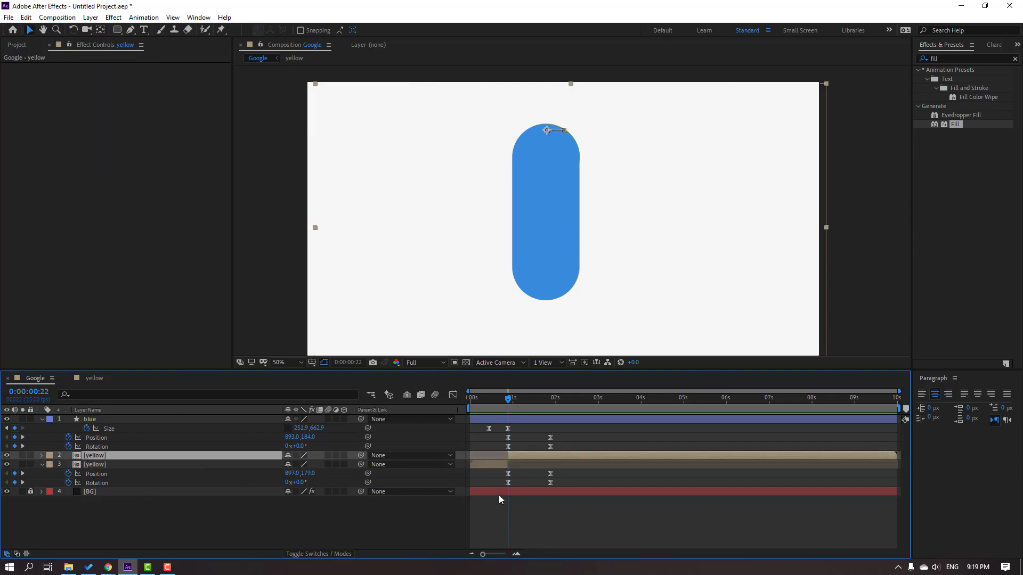
pyautogui.click(499, 503)
pyautogui.click(490, 462)
pyautogui.press('Delete')
pyautogui.moveTo(493, 404)
pyautogui.mouseDown()
pyautogui.moveTo(538, 402)
pyautogui.moveTo(487, 407)
pyautogui.mouseUp()
# Step: Keyframe the blue dot's Scale at 0% at the start
pyautogui.click(91, 420)
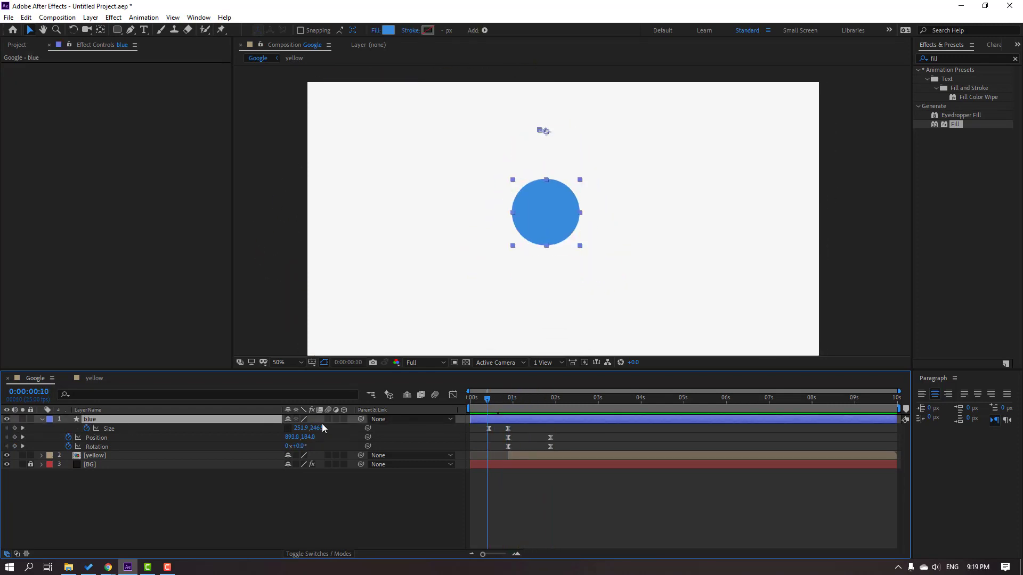
pyautogui.hotkey('shift', 's')
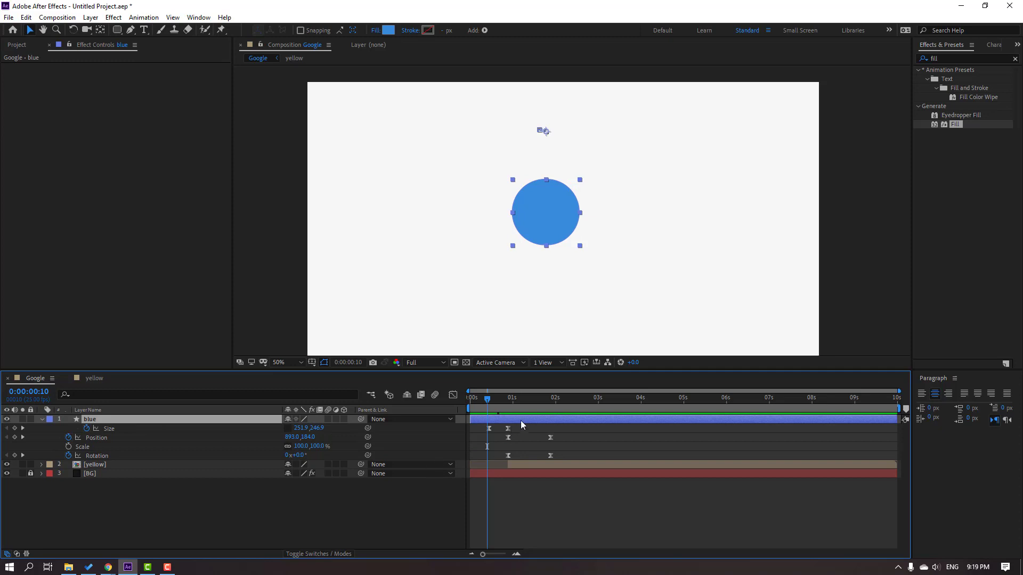
pyautogui.moveTo(488, 406); pyautogui.dragTo(471, 406)
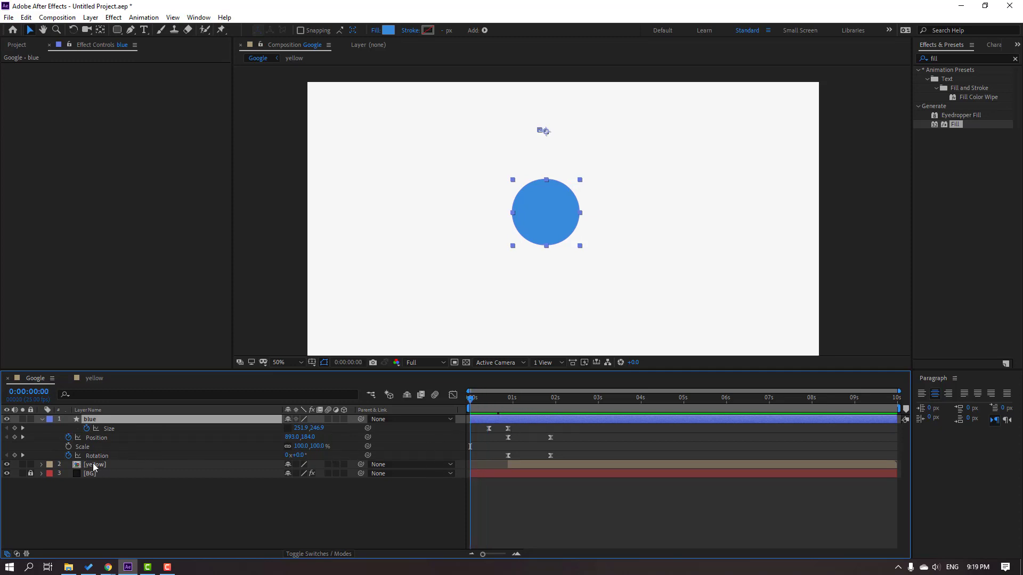
pyautogui.click(70, 447)
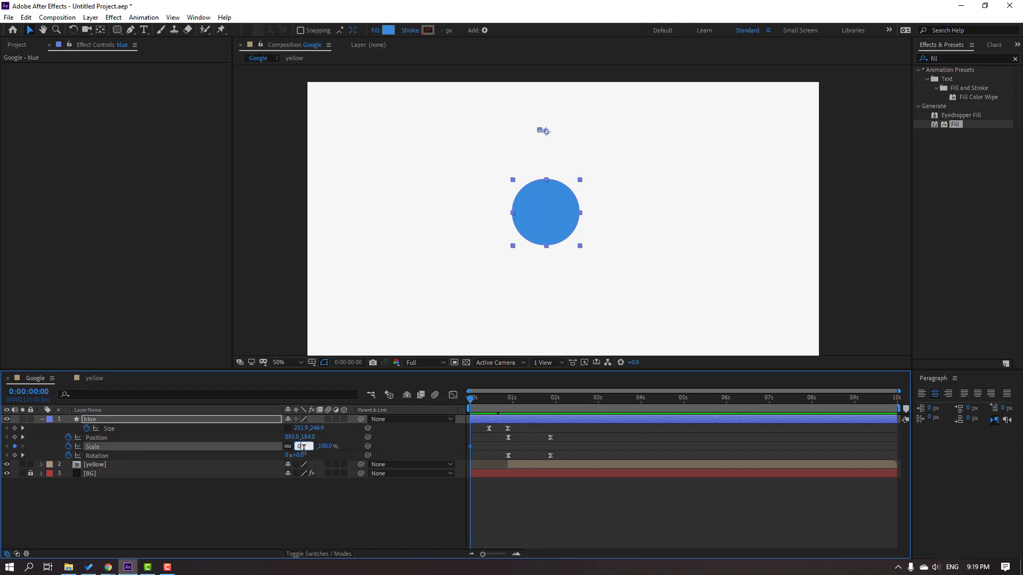
pyautogui.write('0')
pyautogui.press('Return')
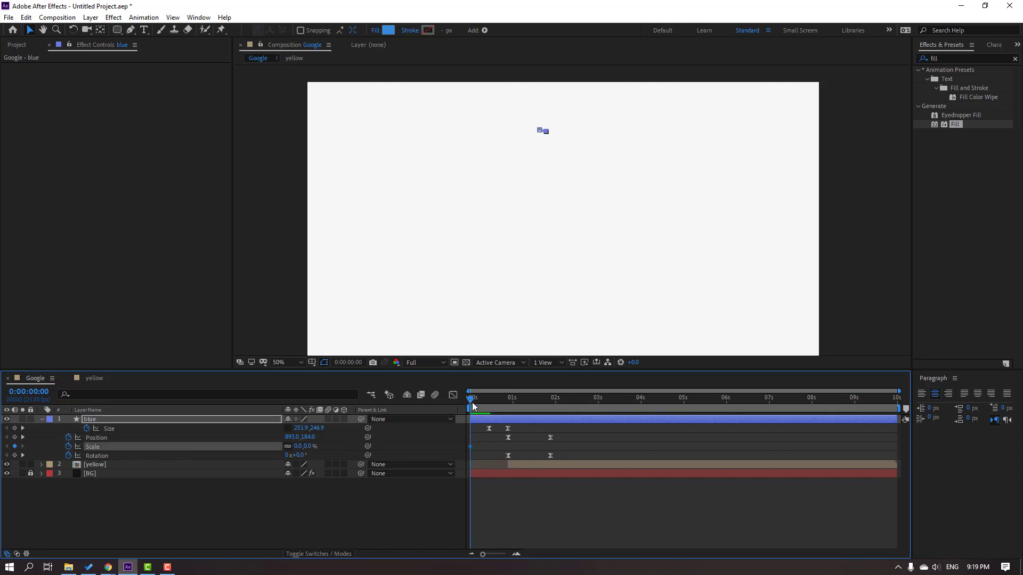
# Step: Add Scale keyframes of 110% at frame 7 and 100% at frame 11
pyautogui.moveTo(475, 401); pyautogui.dragTo(482, 401)
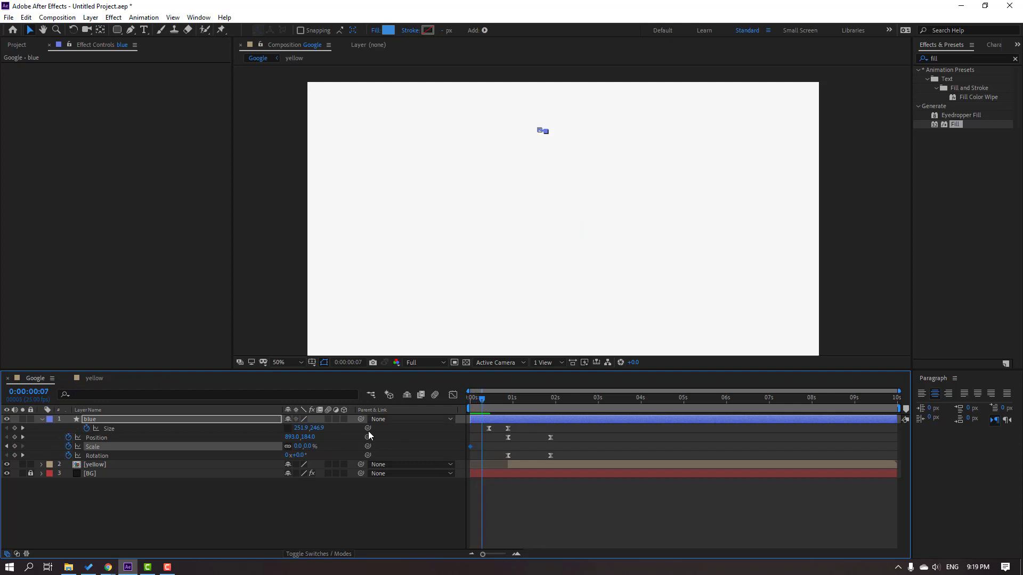
pyautogui.click(299, 446)
pyautogui.write('110')
pyautogui.press('Return')
pyautogui.moveTo(481, 404); pyautogui.dragTo(488, 405)
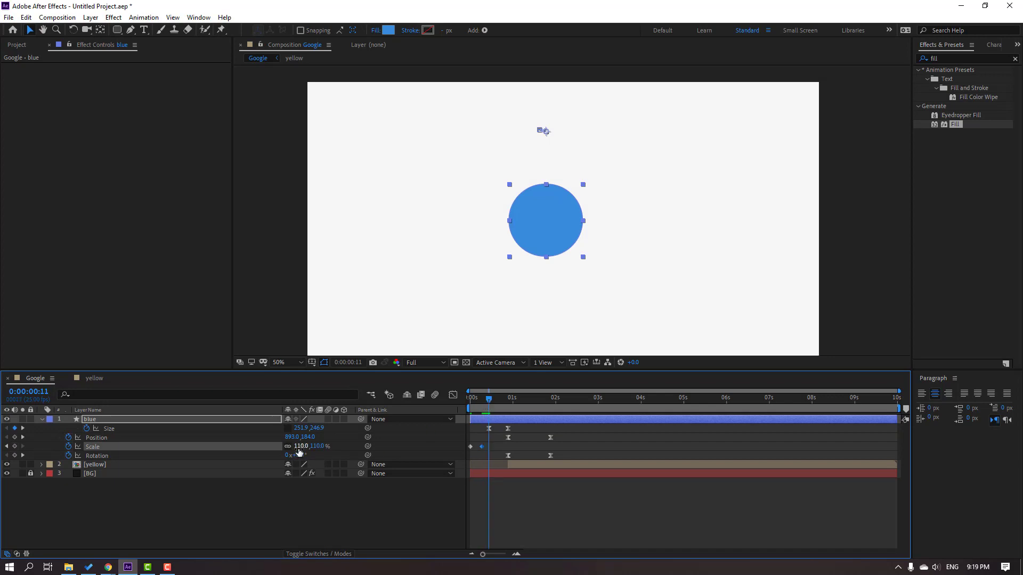
pyautogui.write('100')
pyautogui.press('Return')
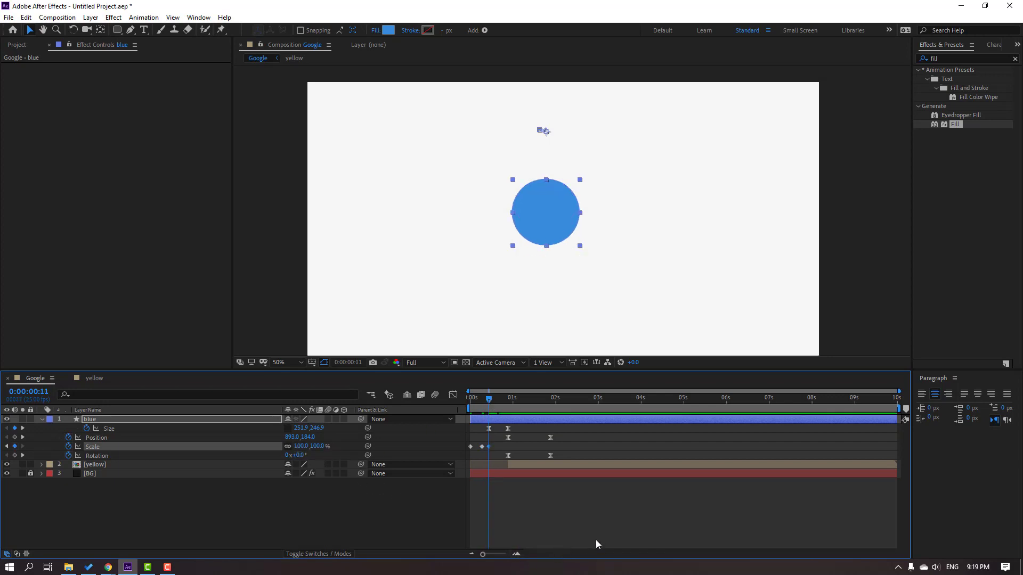
# Step: Apply Easy Ease to the three Scale keyframes and preview the pop-in
pyautogui.click(590, 541)
pyautogui.press('space')
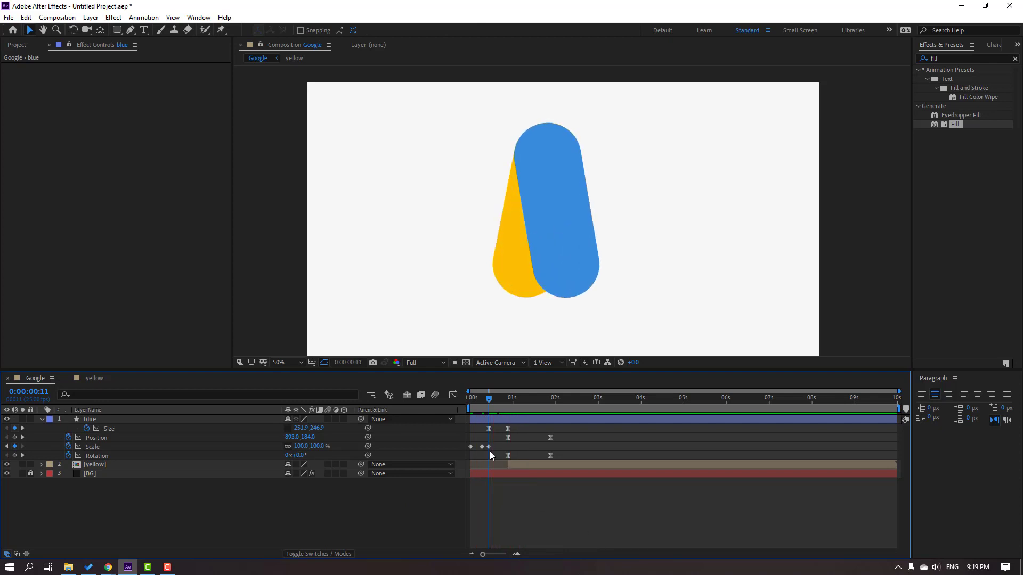
pyautogui.moveTo(481, 397); pyautogui.dragTo(466, 397)
pyautogui.moveTo(494, 446); pyautogui.dragTo(464, 452)
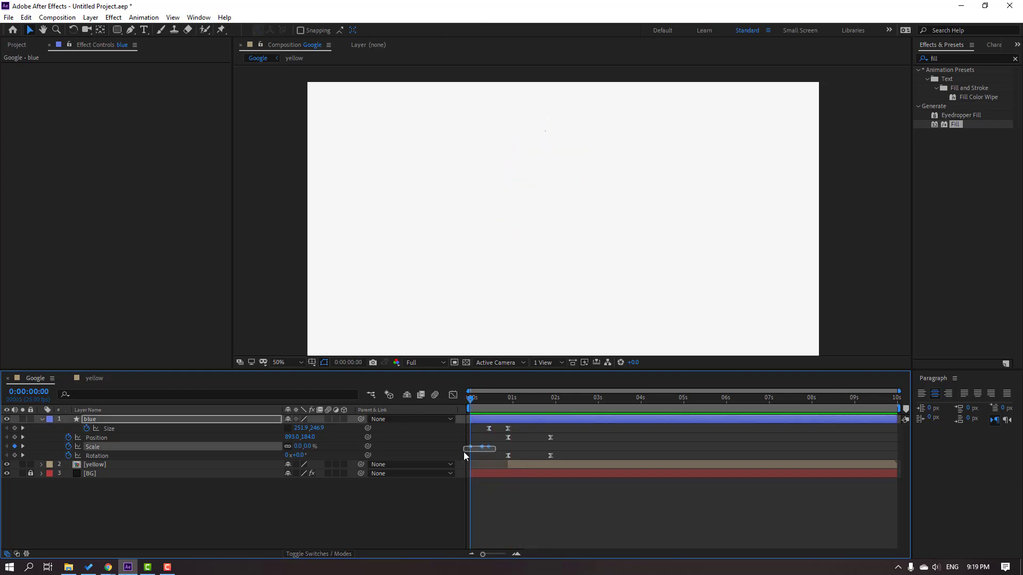
pyautogui.rightClick(471, 450)
pyautogui.moveTo(506, 444)
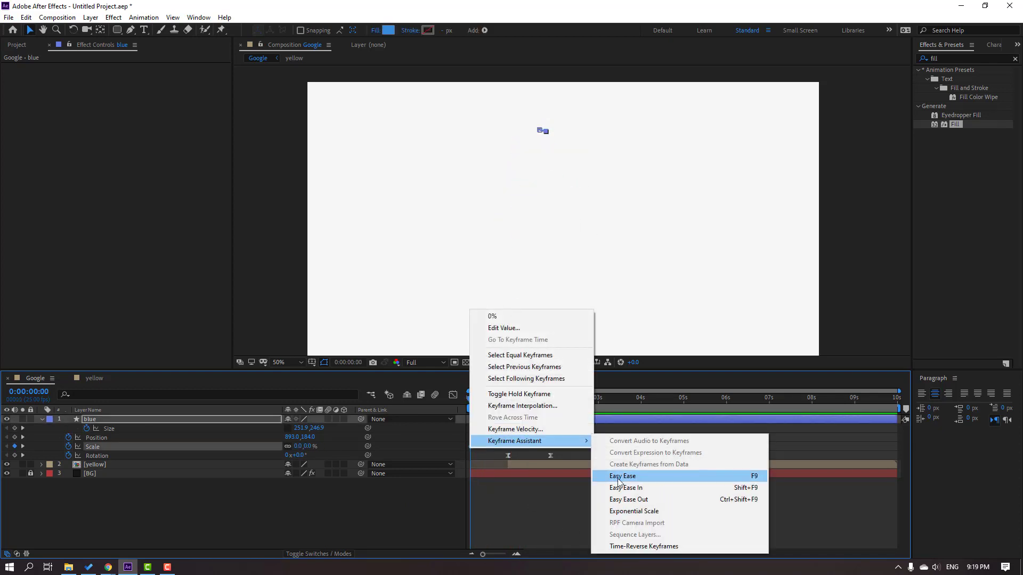
pyautogui.click(612, 464)
pyautogui.press('space')
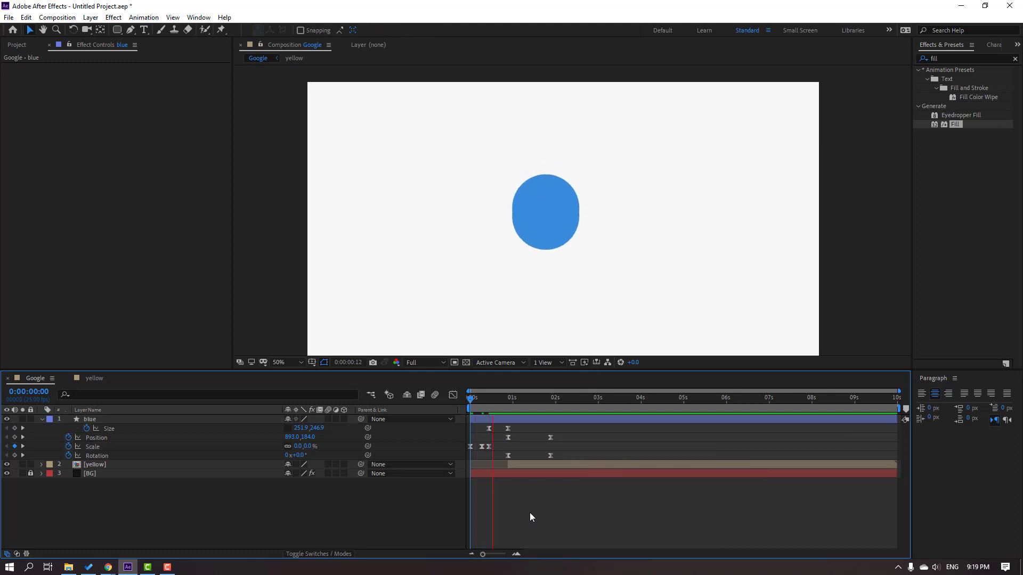
pyautogui.press('space')
# Step: Nudge the middle Scale keyframe slightly earlier, preview, and select the blue and yellow layers
pyautogui.moveTo(494, 446)
pyautogui.mouseDown()
pyautogui.moveTo(483, 458)
pyautogui.moveTo(480, 448)
pyautogui.mouseUp()
pyautogui.click(484, 458)
pyautogui.press('space')
pyautogui.press('space')
pyautogui.moveTo(90, 499); pyautogui.dragTo(107, 409)
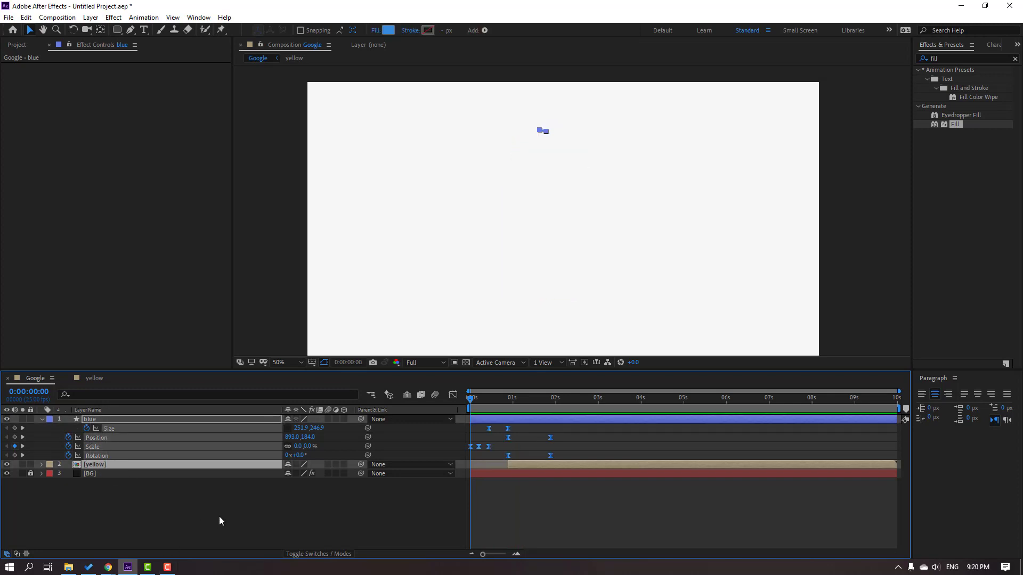
# Step: Marquee-select the 01s and 02s Position and Rotation keyframes and drag them later in time
pyautogui.press('u')
pyautogui.press('u')
pyautogui.press('u')
pyautogui.scroll(-3, 552, 507)
pyautogui.press('u')
pyautogui.press('u')
pyautogui.press('u')
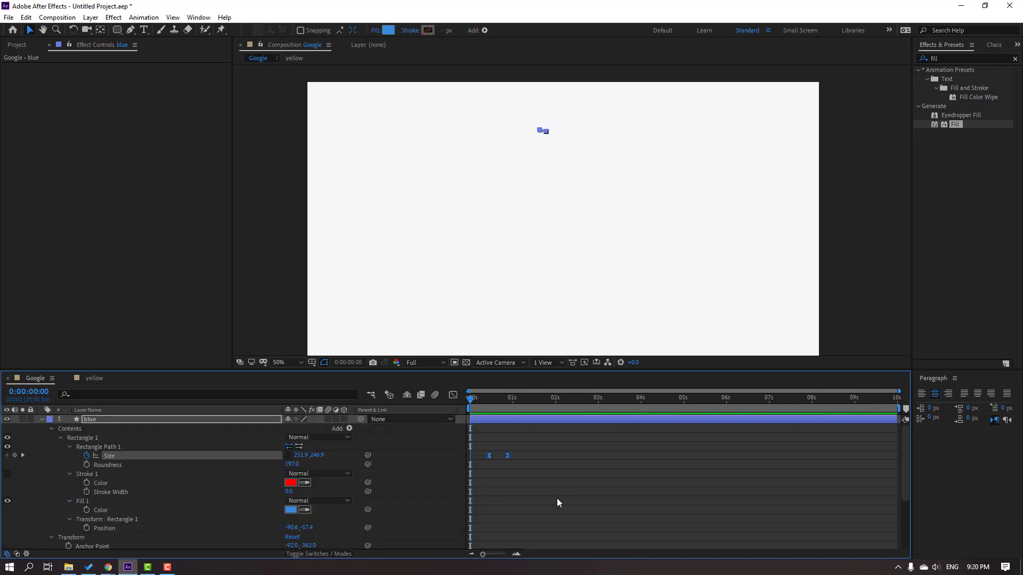
pyautogui.scroll(-3, 554, 494)
pyautogui.click(594, 475)
pyautogui.moveTo(597, 467); pyautogui.dragTo(506, 541)
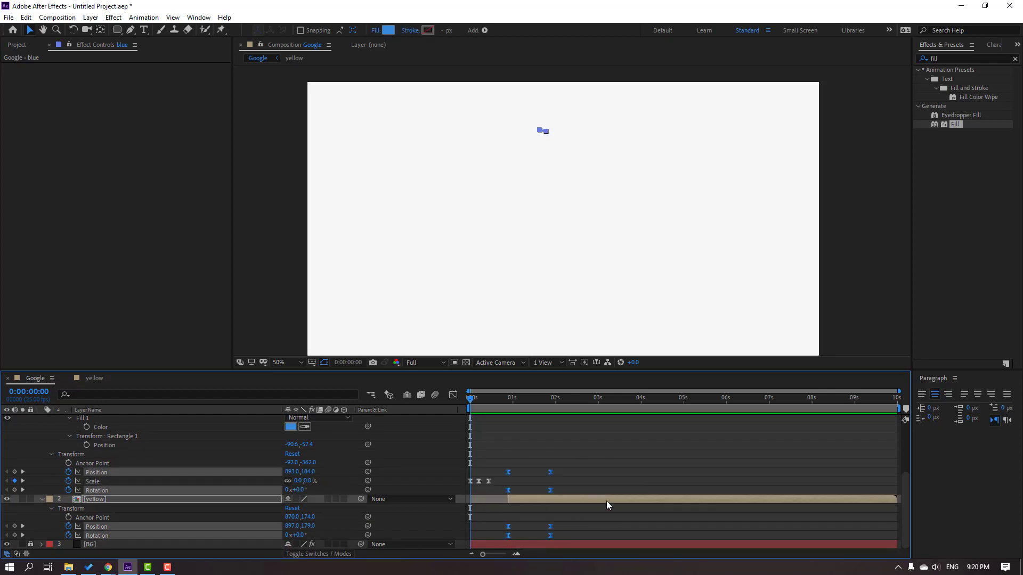
pyautogui.click(507, 474)
pyautogui.moveTo(517, 475)
pyautogui.mouseDown()
pyautogui.moveTo(531, 475)
pyautogui.moveTo(467, 490)
pyautogui.moveTo(507, 485)
pyautogui.mouseUp()
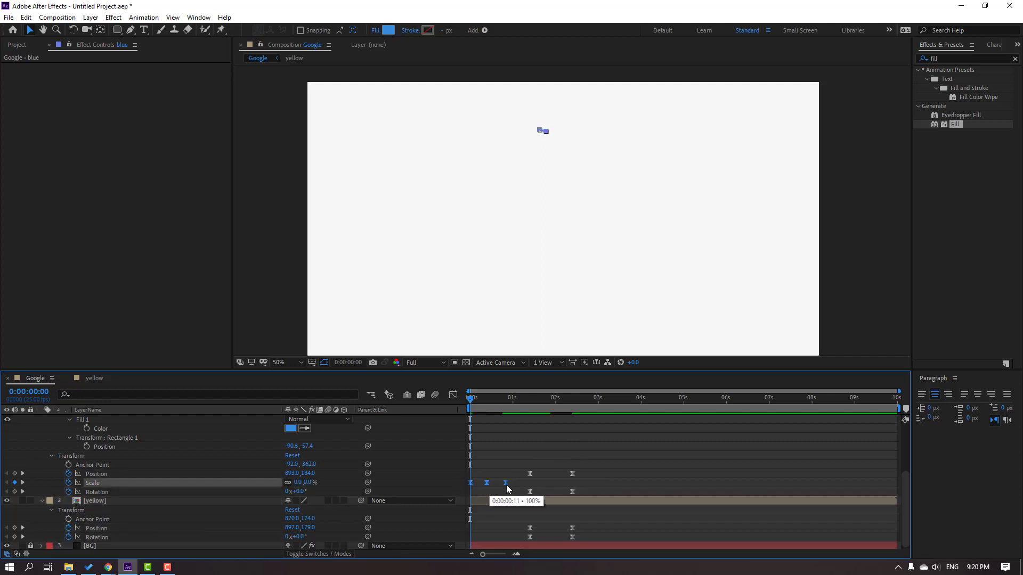
# Step: Adjust the Size keyframes, deselect them, and preview the animation
pyautogui.scroll(1, 509, 458)
pyautogui.scroll(1, 509, 458)
pyautogui.moveTo(524, 425); pyautogui.dragTo(494, 430)
pyautogui.click(570, 454)
pyautogui.press('space')
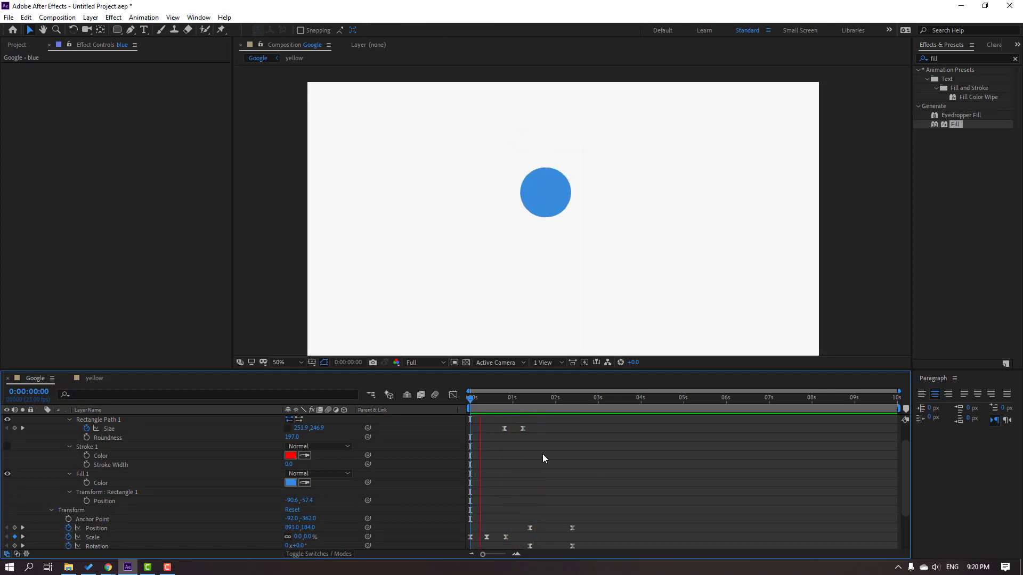
pyautogui.press('space')
# Step: Collapse the blue layer, select yellow, and scrub to about two seconds
pyautogui.scroll(2, 56, 430)
pyautogui.click(42, 419)
pyautogui.click(513, 430)
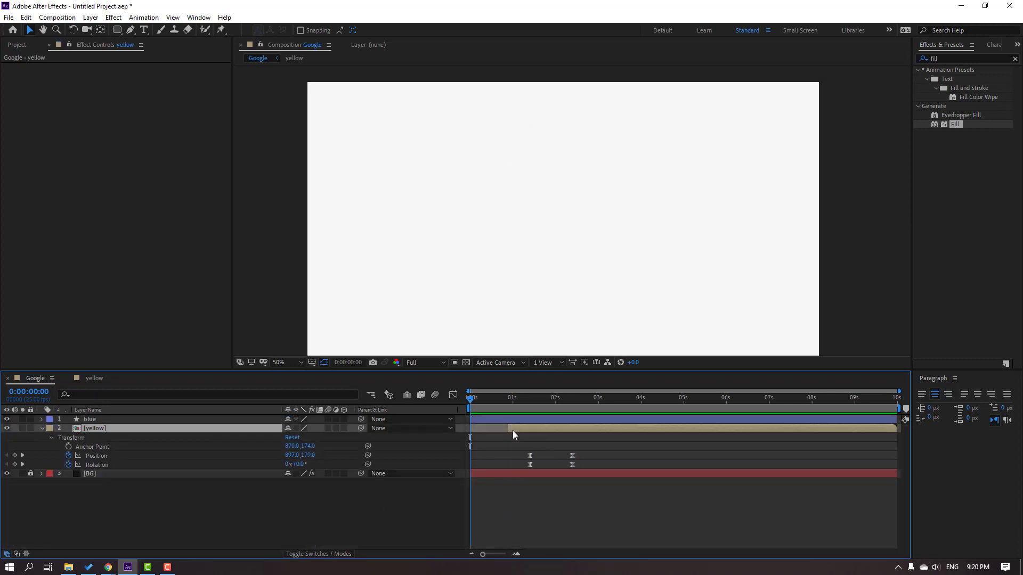
pyautogui.moveTo(483, 401); pyautogui.dragTo(535, 428)
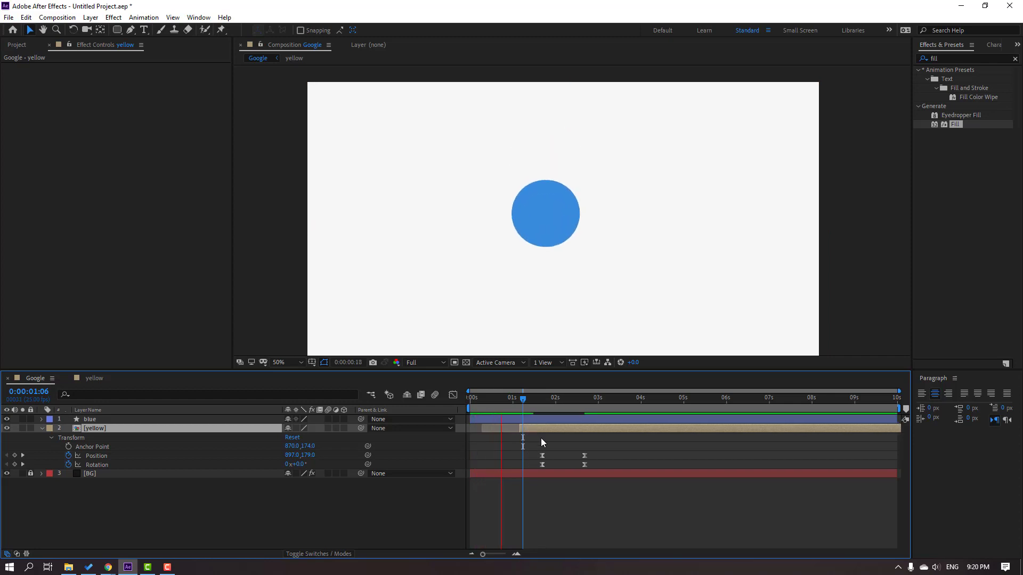
pyautogui.moveTo(573, 400); pyautogui.dragTo(529, 400)
# Step: Shift blue's Position and Rotation keyframes later so it holds upright, then preview
pyautogui.click(130, 421)
pyautogui.press('u')
pyautogui.moveTo(588, 437); pyautogui.dragTo(528, 459)
pyautogui.moveTo(539, 400)
pyautogui.mouseDown()
pyautogui.moveTo(509, 403)
pyautogui.moveTo(542, 399)
pyautogui.mouseUp()
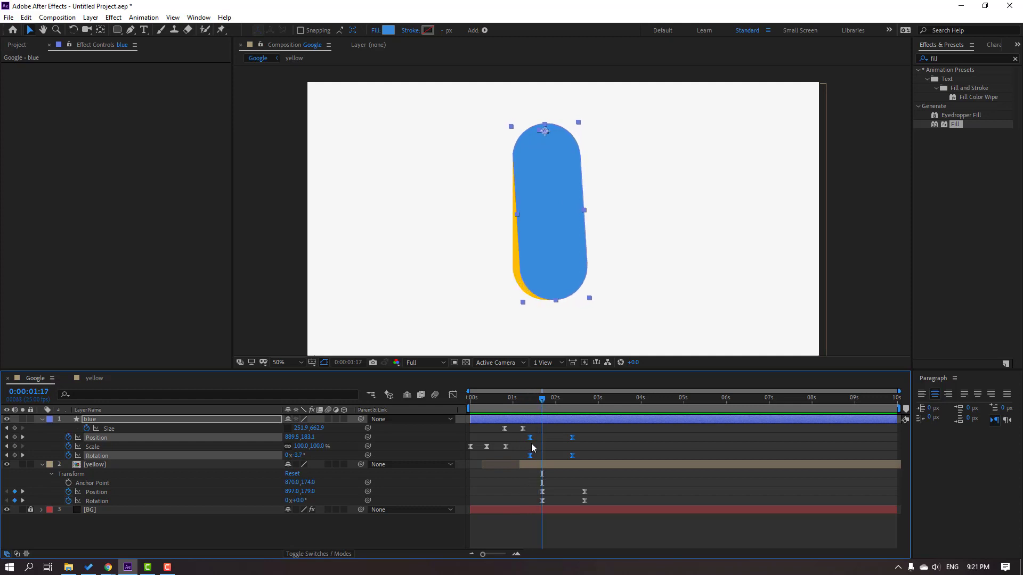
pyautogui.moveTo(531, 438); pyautogui.dragTo(544, 440)
pyautogui.click(619, 442)
pyautogui.press('space')
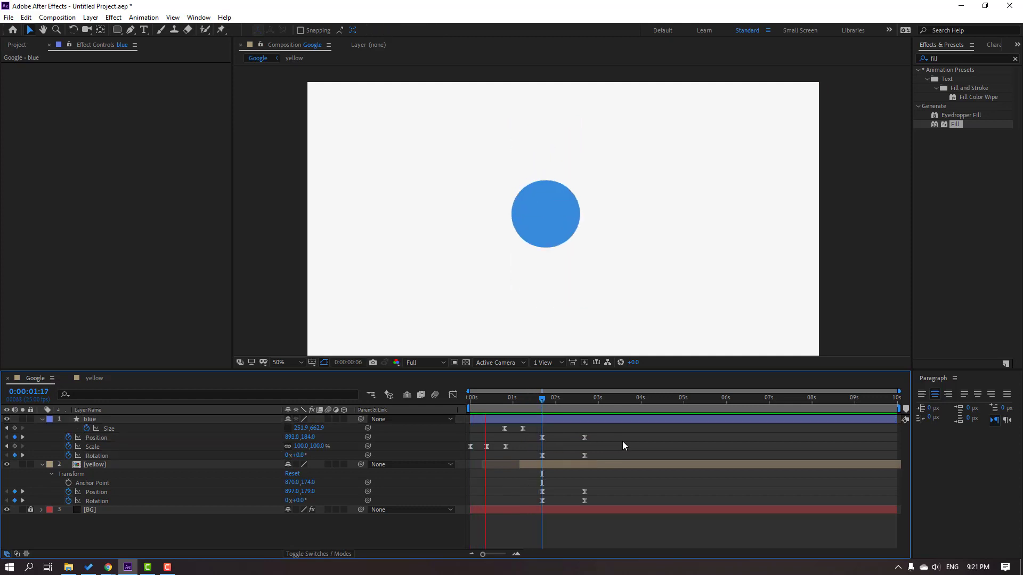
pyautogui.press('space')
# Step: Move both layers' Position and Rotation keyframes slightly earlier and play back the timing
pyautogui.moveTo(618, 433); pyautogui.dragTo(541, 503)
pyautogui.moveTo(542, 437); pyautogui.dragTo(530, 440)
pyautogui.press('space')
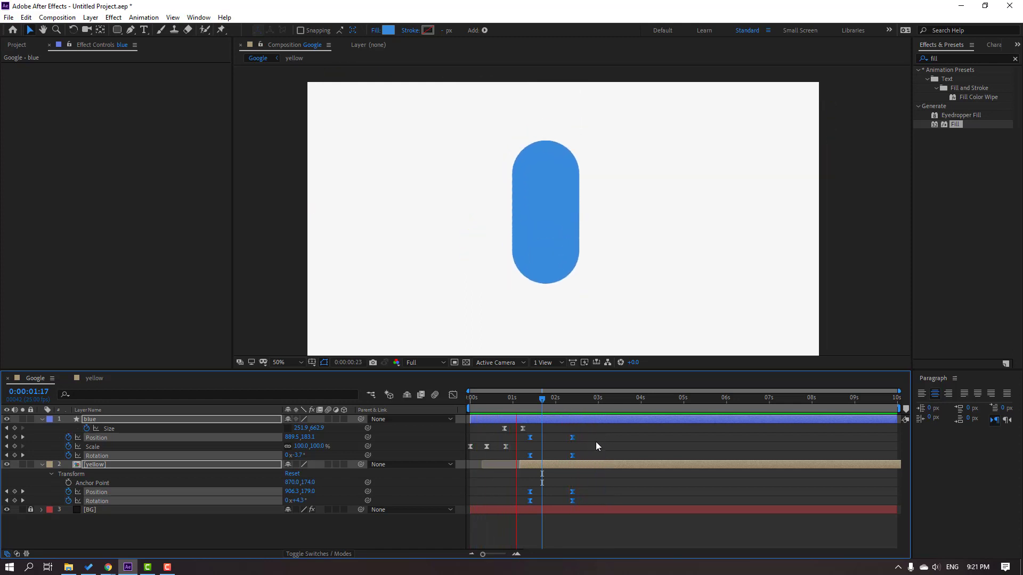
pyautogui.moveTo(501, 400); pyautogui.dragTo(471, 422)
# Step: Extend the first Scale keyframe's easing influence in the speed graph for a sharper pop-in
pyautogui.moveTo(516, 448); pyautogui.dragTo(465, 444)
pyautogui.click(453, 395)
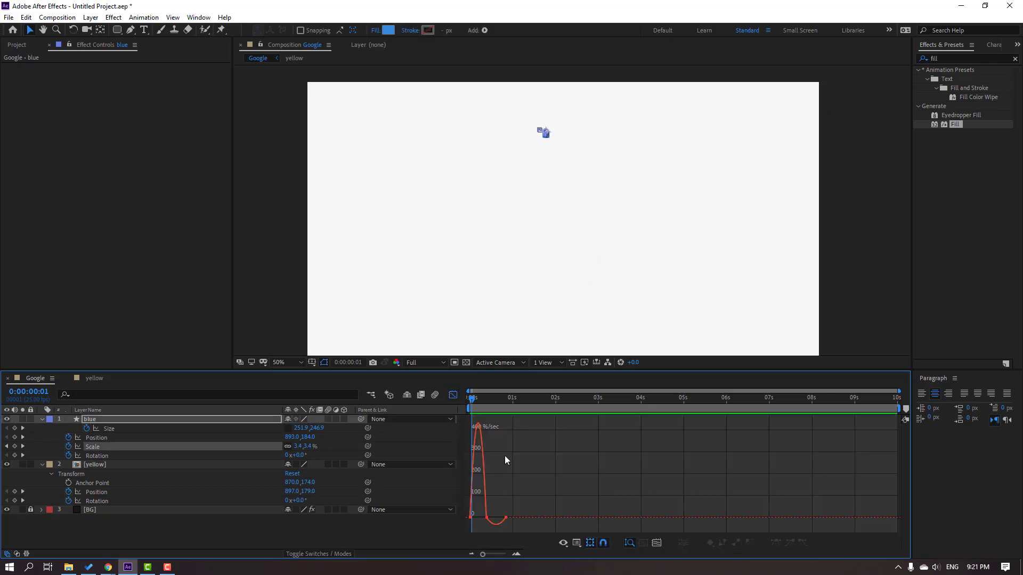
pyautogui.press('=')
pyautogui.press('=')
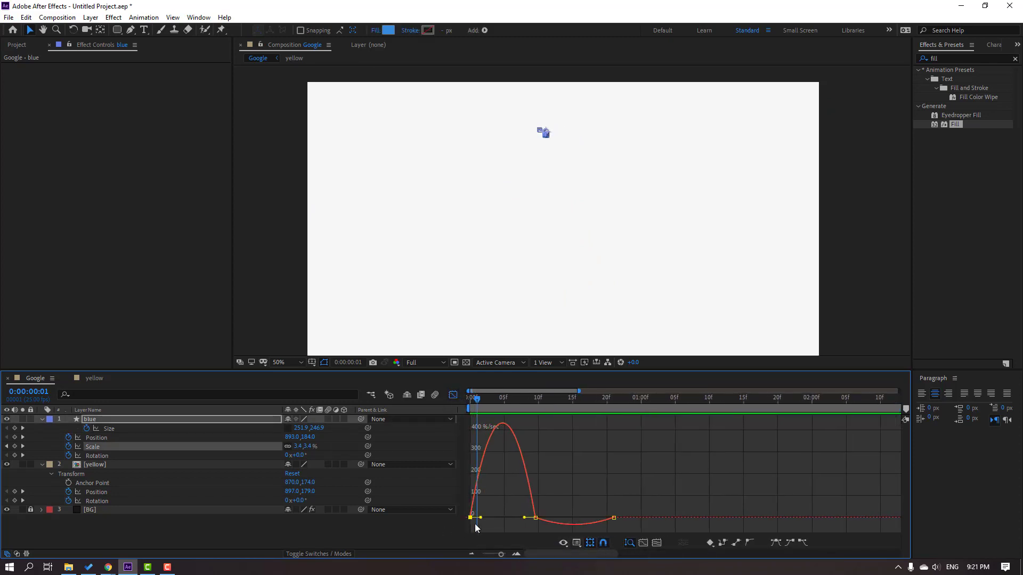
pyautogui.moveTo(480, 518); pyautogui.dragTo(517, 520)
pyautogui.press('space')
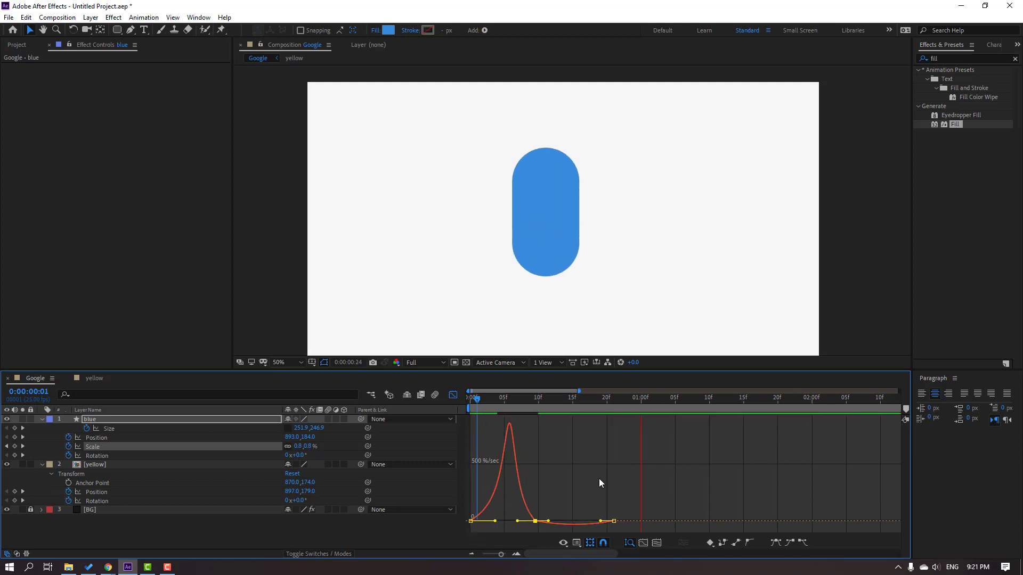
pyautogui.click(453, 395)
pyautogui.click(592, 478)
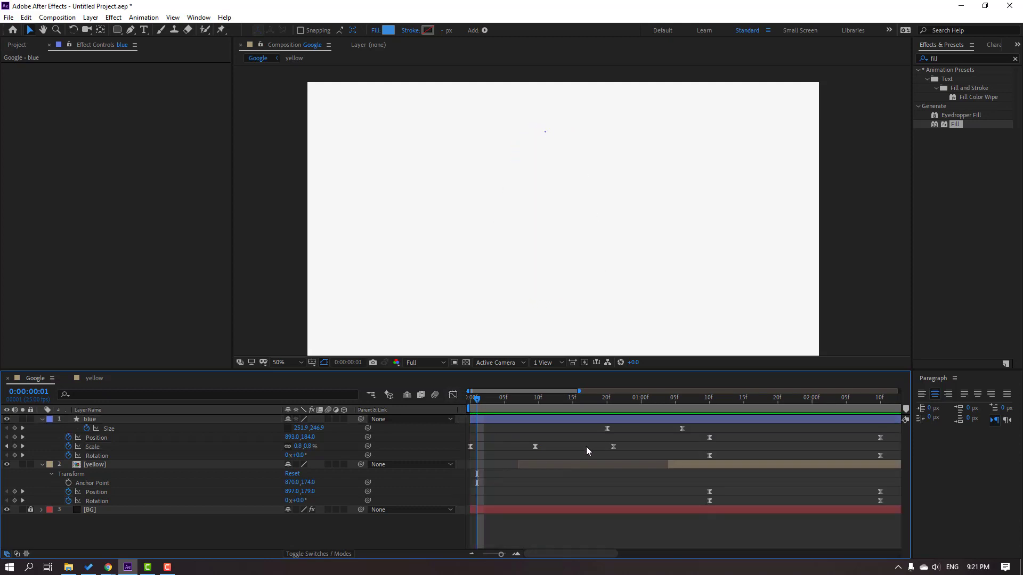
pyautogui.press('-')
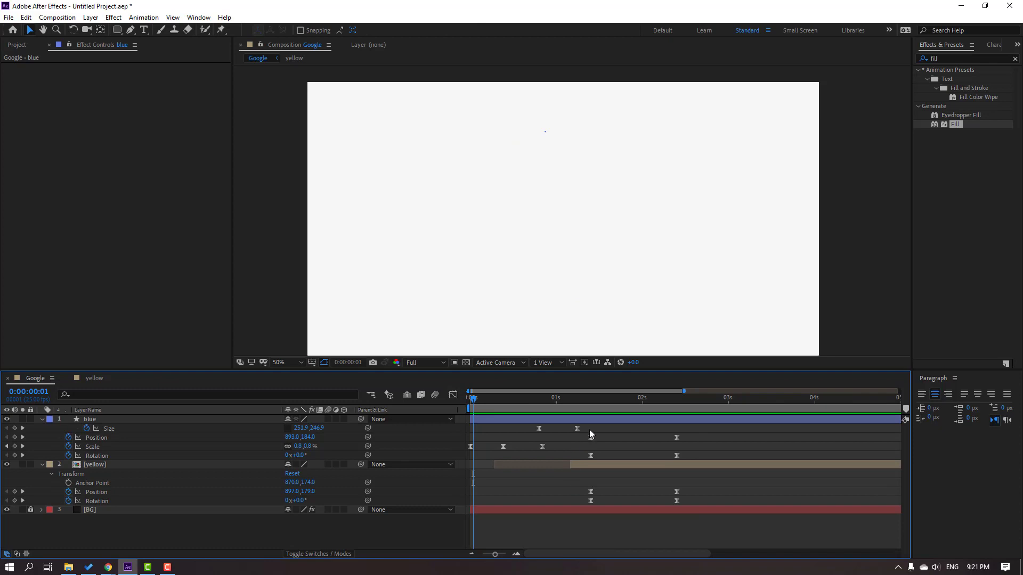
# Step: Pull the Size keyframes' influence further so the stretch peaks early, then preview
pyautogui.moveTo(579, 425); pyautogui.dragTo(523, 443)
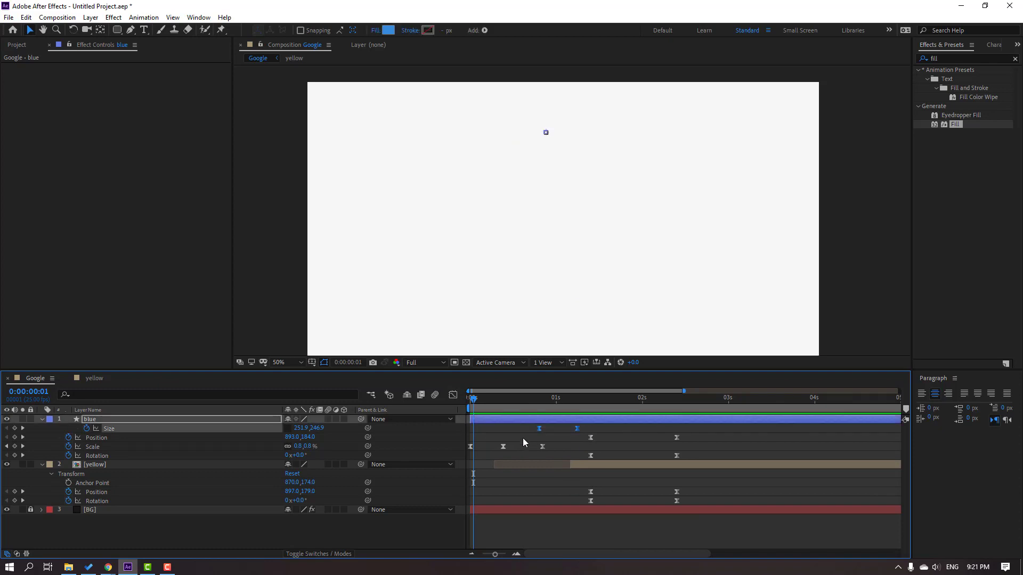
pyautogui.click(453, 395)
pyautogui.press('=')
pyautogui.click(679, 504)
pyautogui.moveTo(667, 521); pyautogui.dragTo(626, 522)
pyautogui.press('-')
pyautogui.press('space')
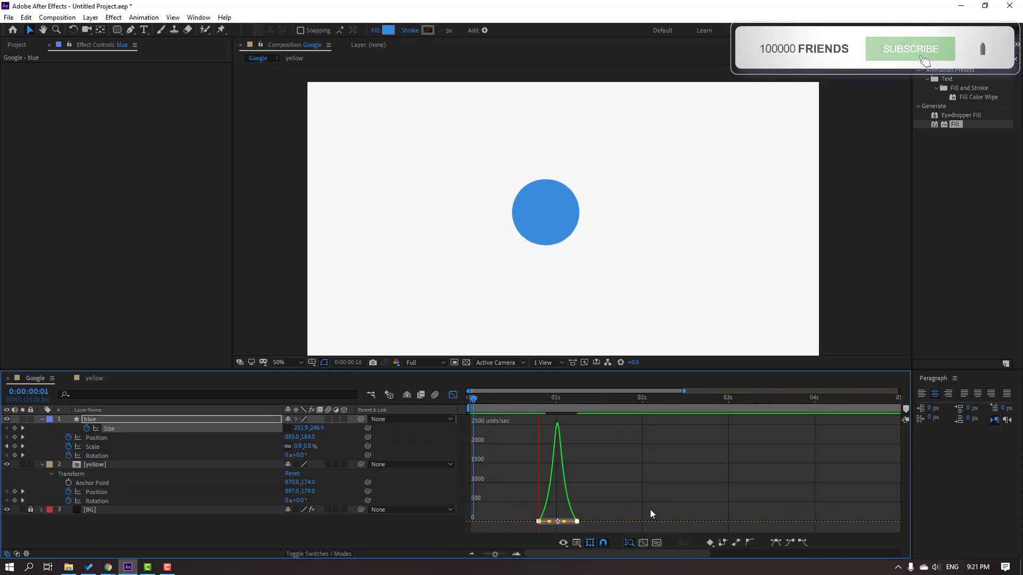
pyautogui.press('space')
pyautogui.click(453, 394)
pyautogui.press('-')
pyautogui.moveTo(589, 434); pyautogui.dragTo(528, 504)
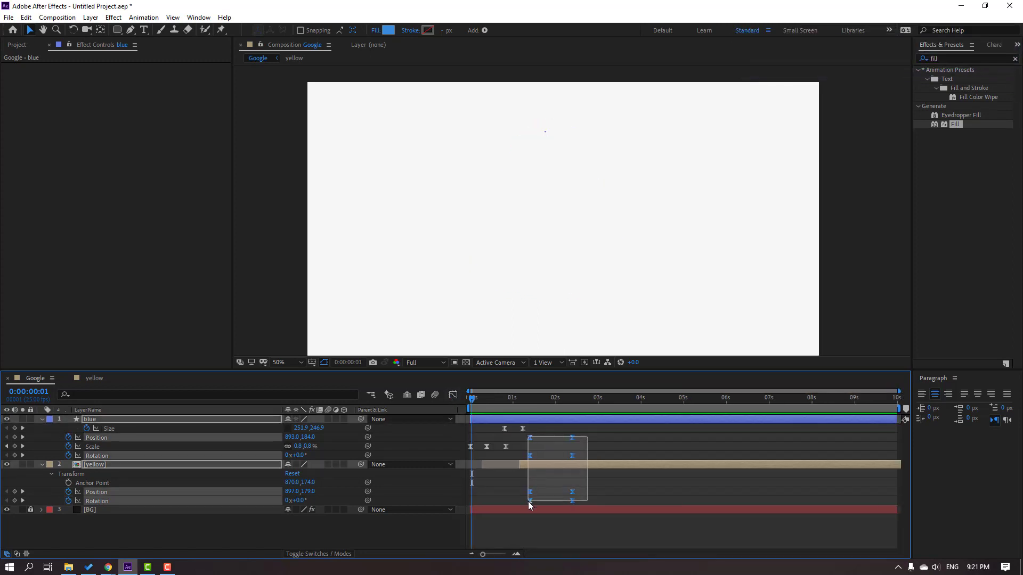
# Step: Shift the Position and Rotation keyframes slightly earlier, checking the rotation around 1 second 8 frames
pyautogui.press('=')
pyautogui.moveTo(541, 401); pyautogui.dragTo(598, 404)
pyautogui.moveTo(574, 440); pyautogui.dragTo(568, 440)
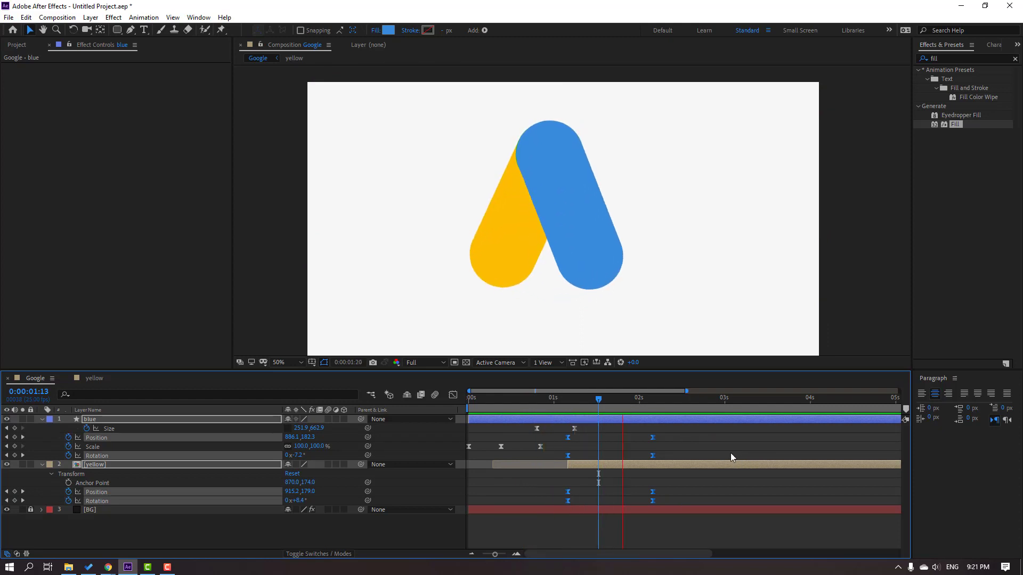
pyautogui.click(581, 399)
pyautogui.moveTo(586, 403); pyautogui.dragTo(643, 399)
pyautogui.click(708, 450)
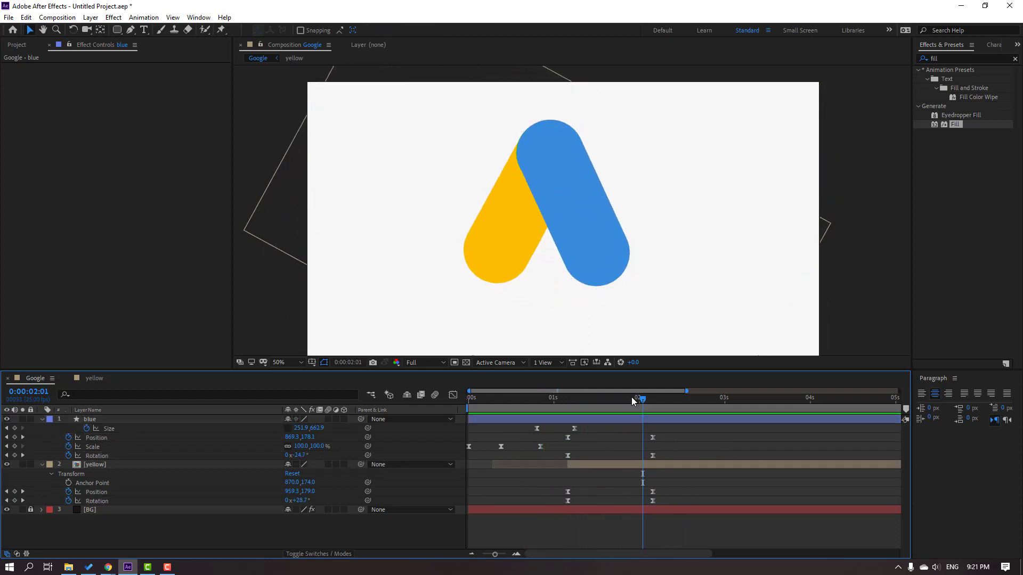
# Step: Move green's Position keyframes earlier inside the yellow precomp, then preview the Google composition
pyautogui.doubleClick(101, 467)
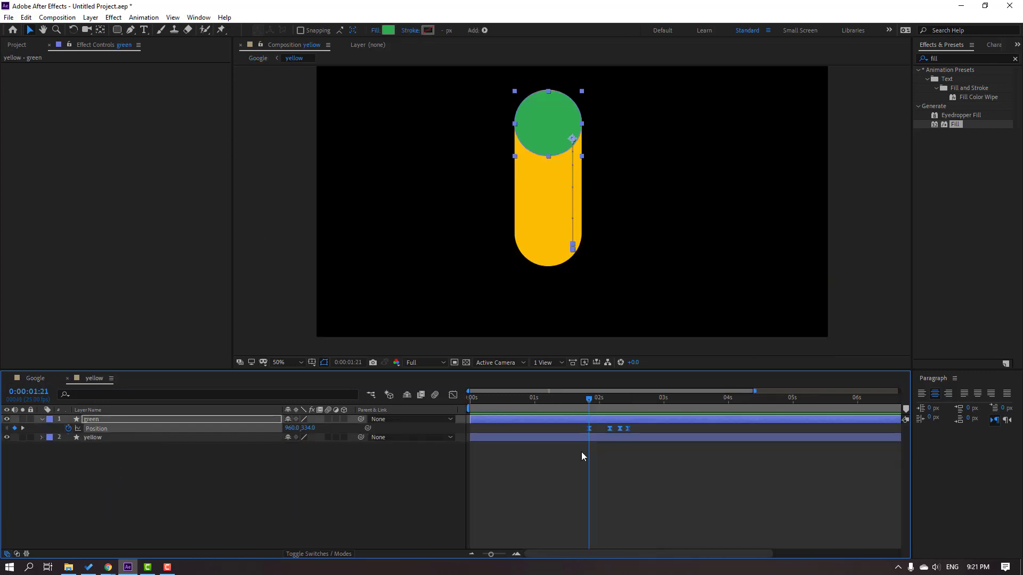
pyautogui.moveTo(589, 429); pyautogui.dragTo(585, 433)
pyautogui.click(36, 377)
pyautogui.press('space')
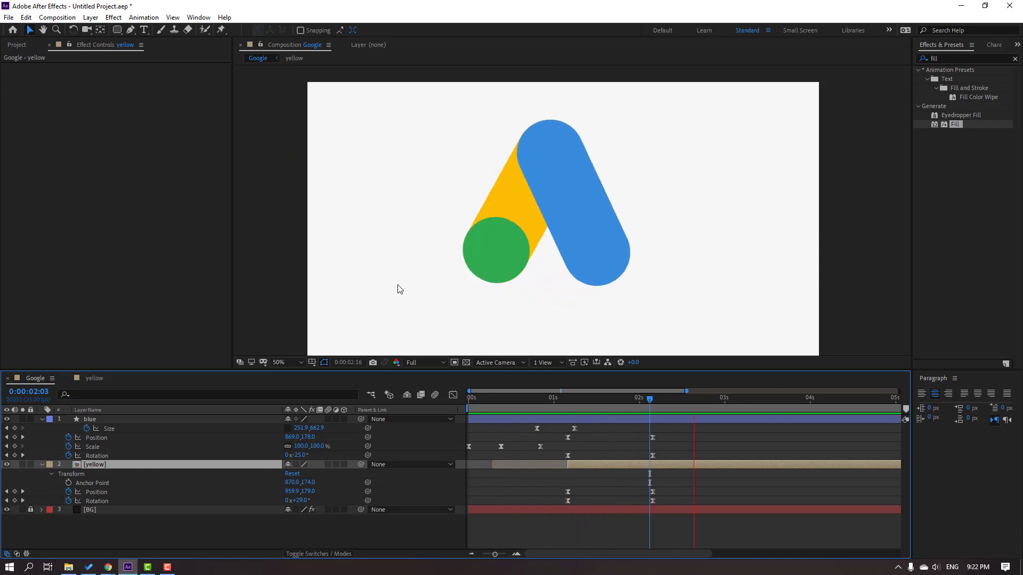
pyautogui.click(724, 401)
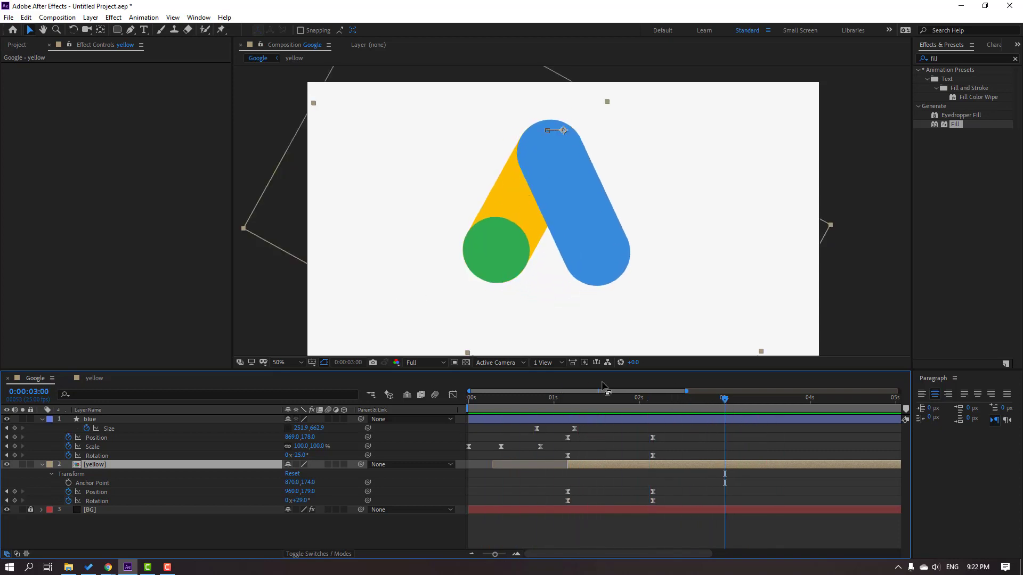
pyautogui.press(',')
pyautogui.hotkey('shift', '/')
pyautogui.press('space')
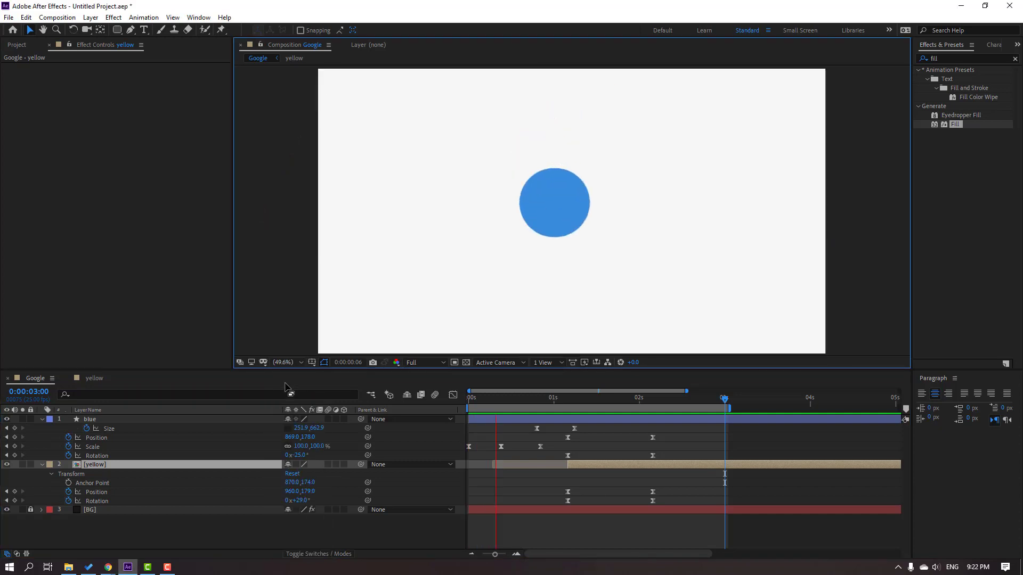